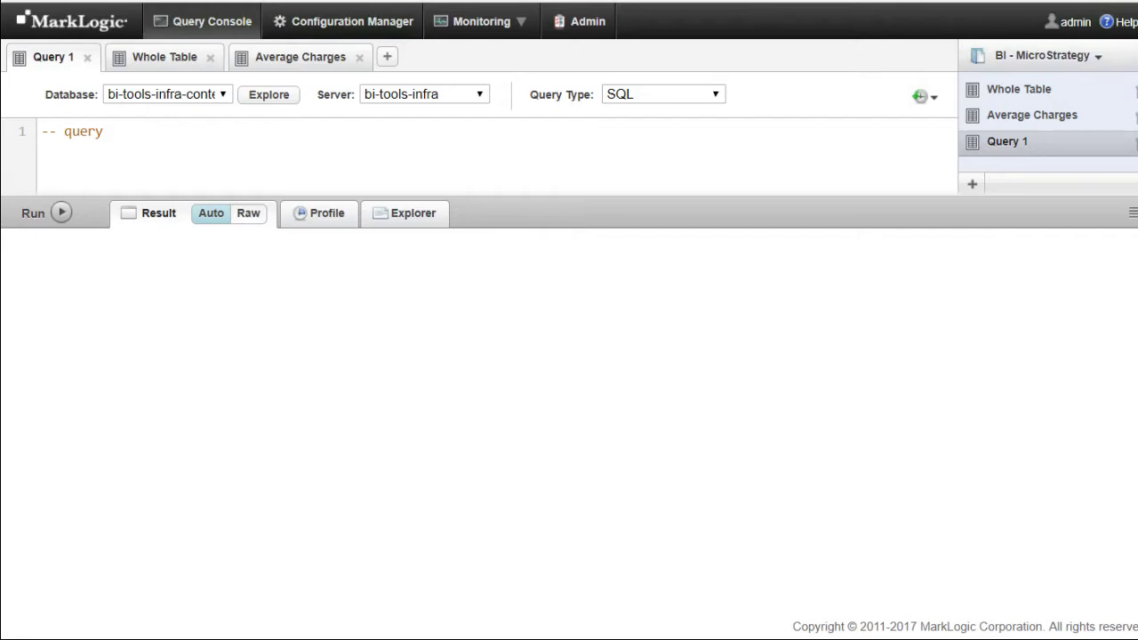
- Browse the content database's documents and view the first /patient/ XML document
left_click(268, 98)
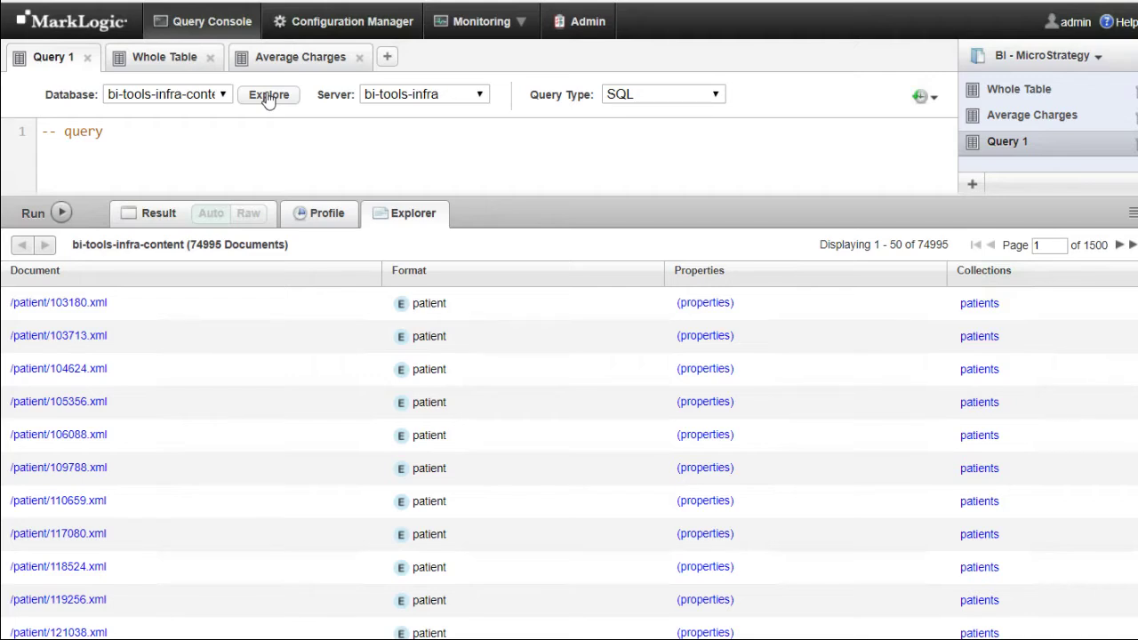
left_click(88, 305)
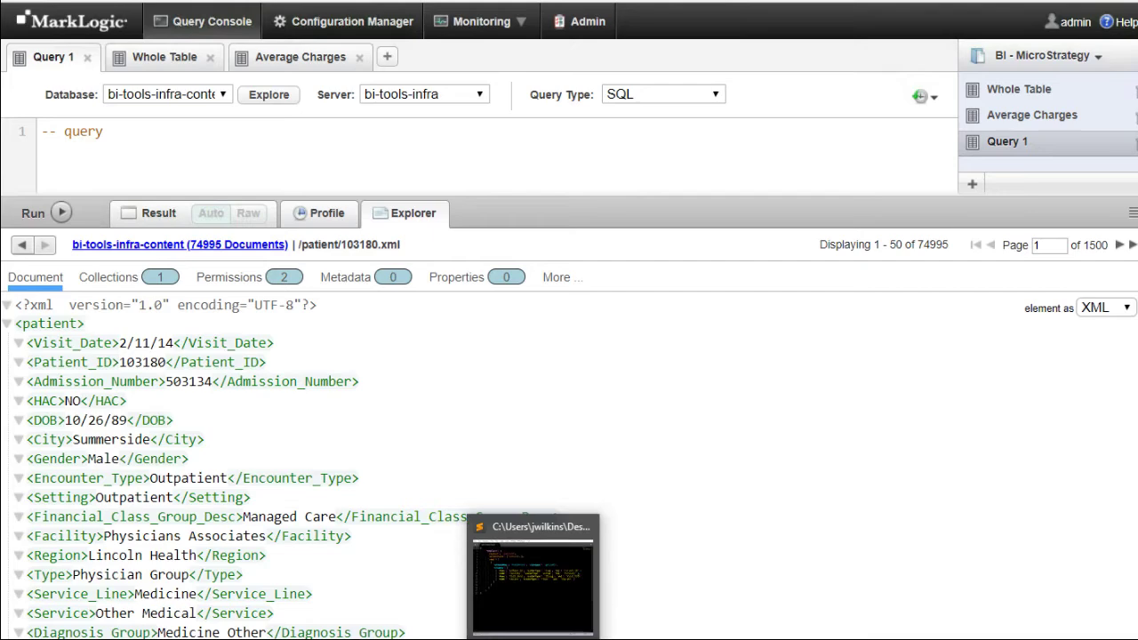
left_click(533, 639)
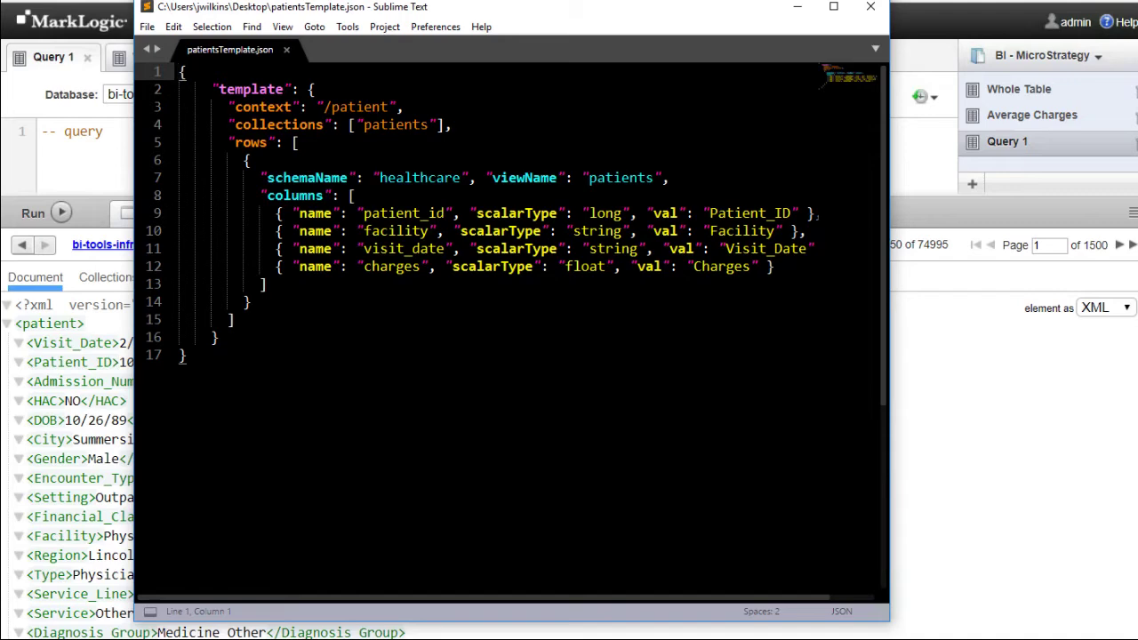
left_click(922, 451)
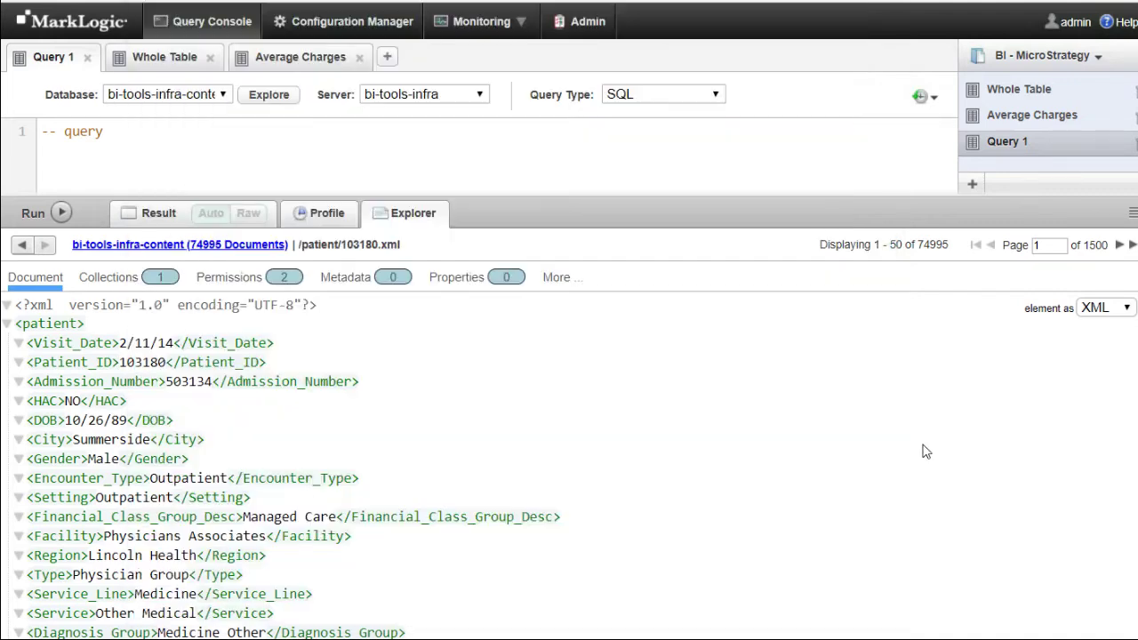
left_click(180, 58)
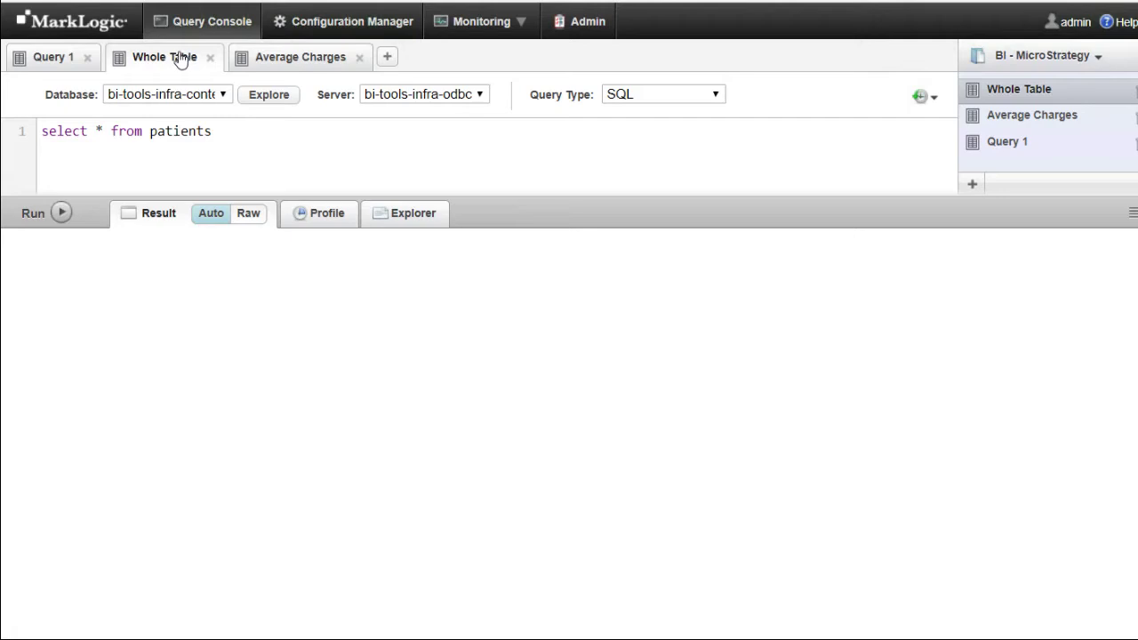
- Run select * from patients in the Whole Table query to return all 74995 rows
left_click(54, 214)
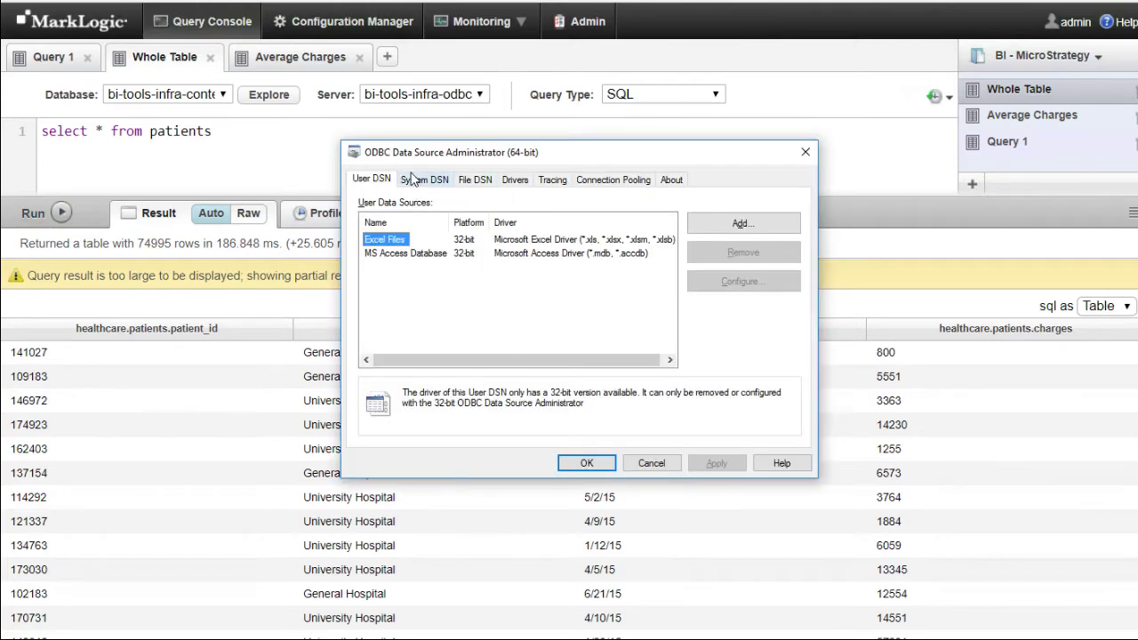
- Inspect the MarkLogicSQL system DSN's setup, then cancel out of the ODBC administrator unchanged
left_click(413, 179)
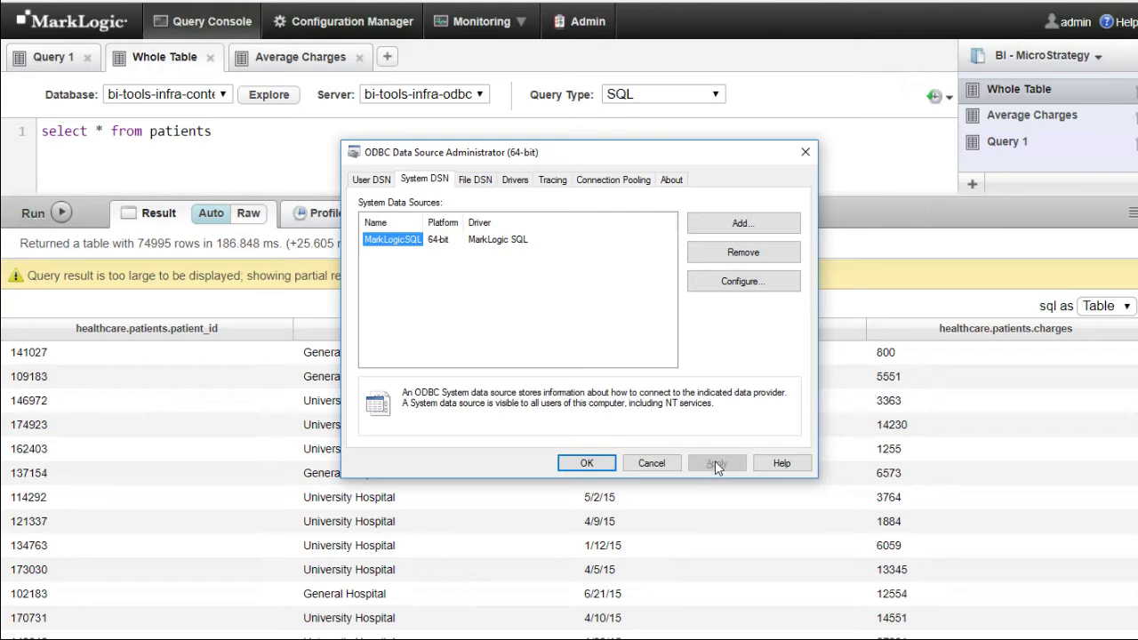
left_click(487, 243)
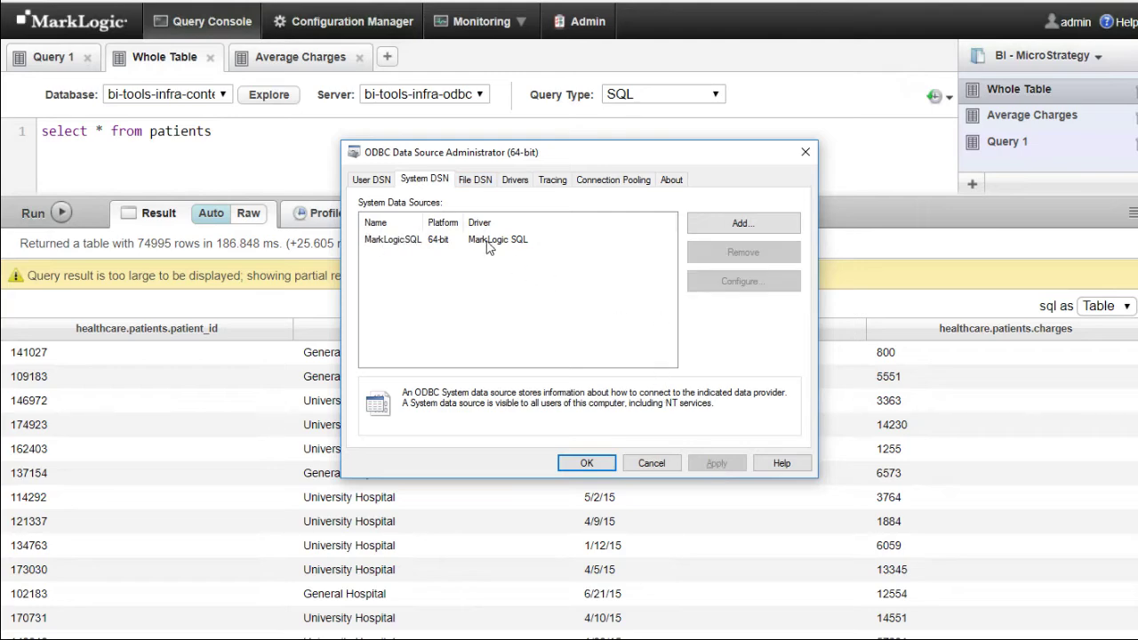
double_click(405, 240)
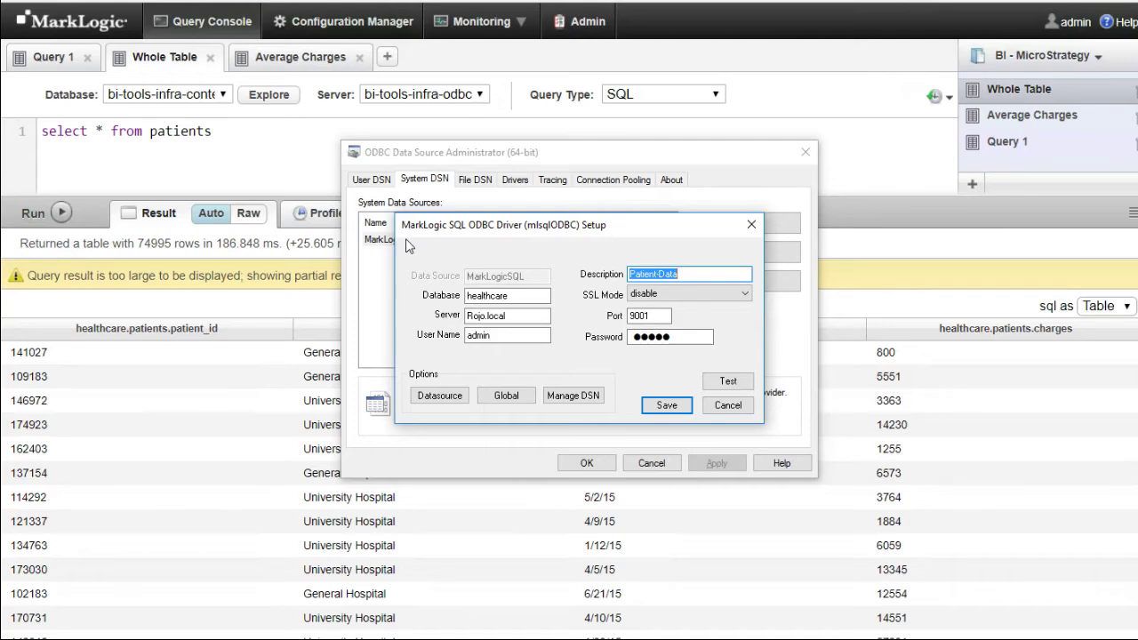
left_click(724, 407)
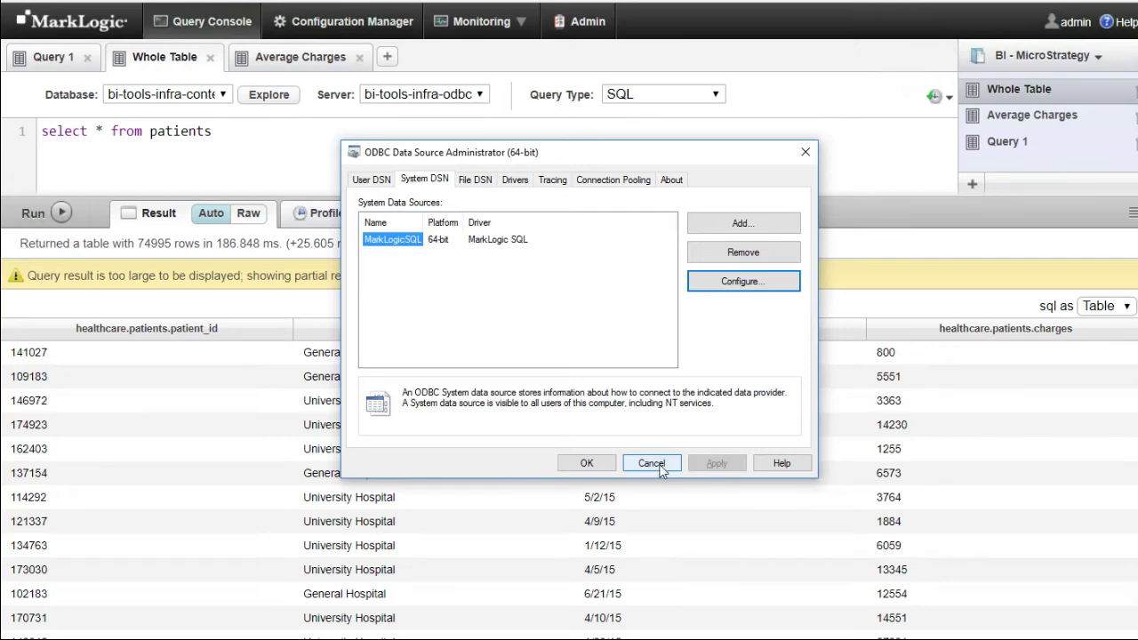
left_click(651, 463)
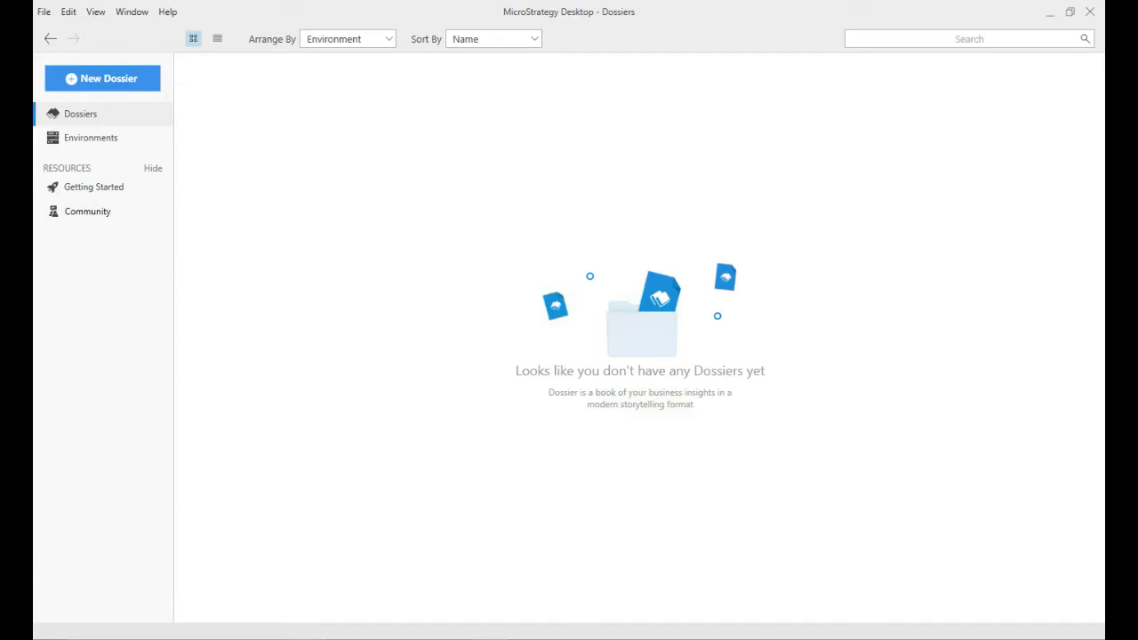
- Create a maximized Untitled Dossier and bring up its Data Sources choices via New Data
left_click(133, 77)
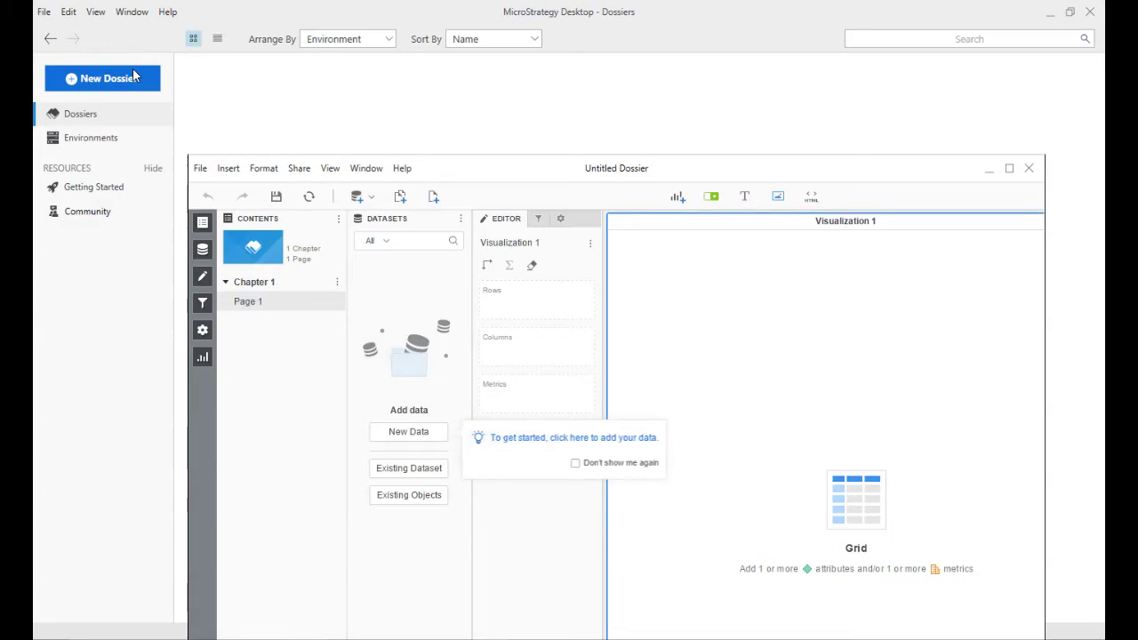
left_click(1009, 168)
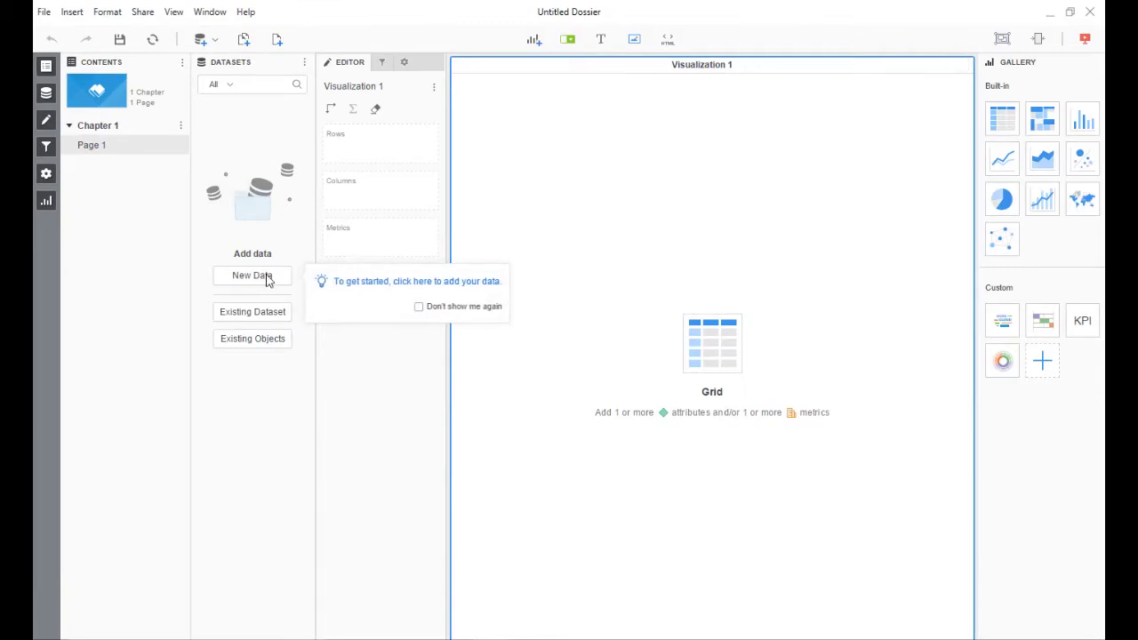
left_click(252, 276)
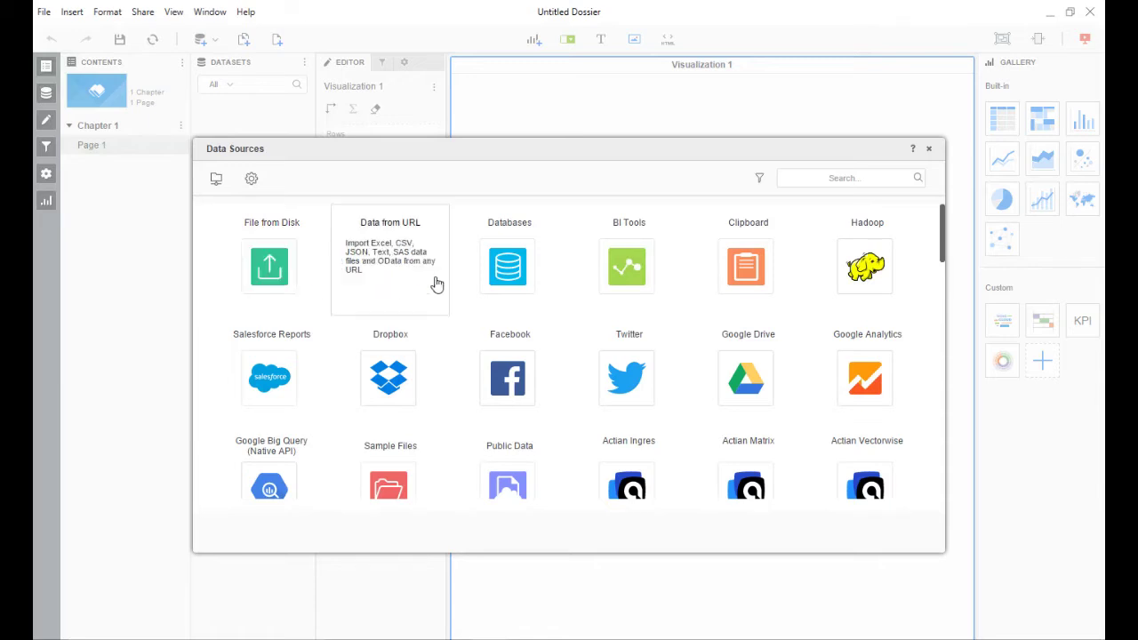
- Pick Databases as the source with Build a Query as the import method
left_click(520, 286)
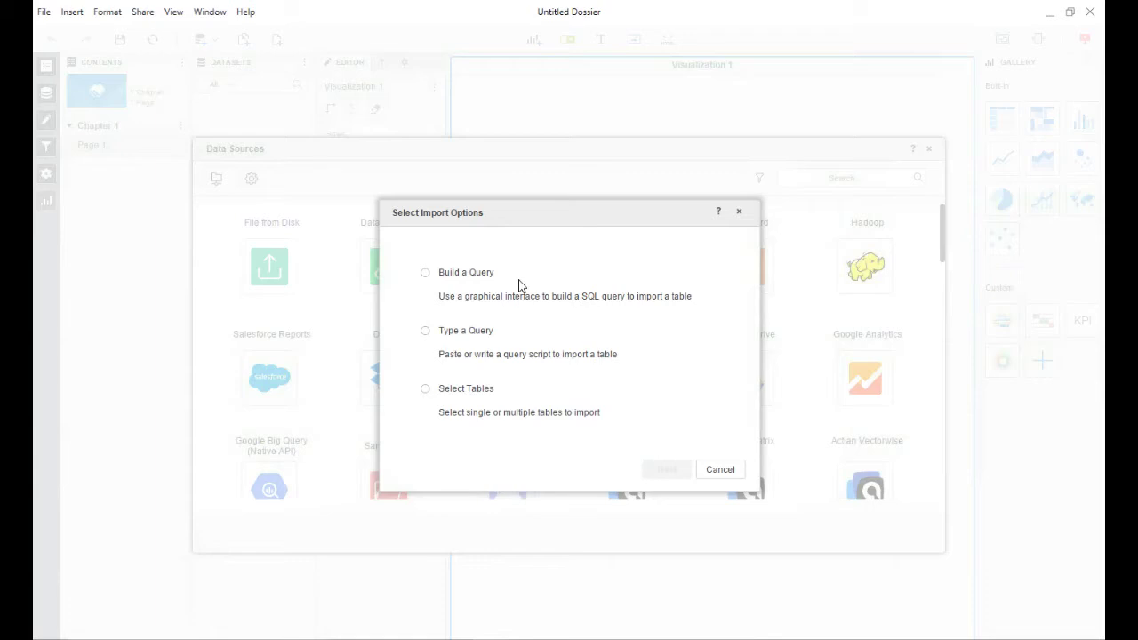
left_click(474, 278)
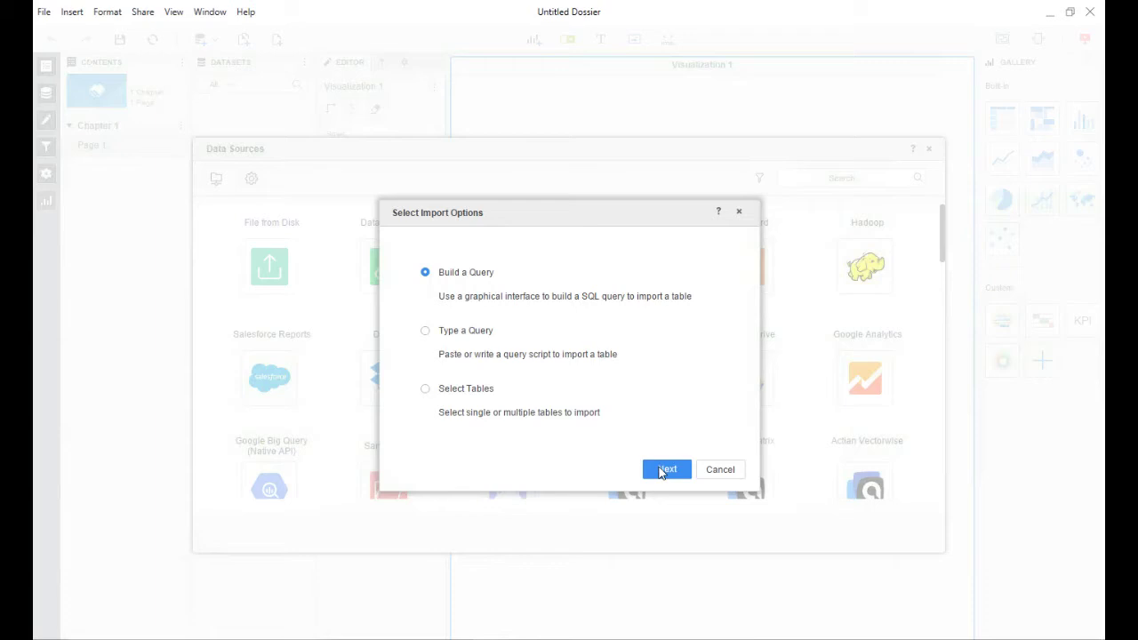
left_click(660, 471)
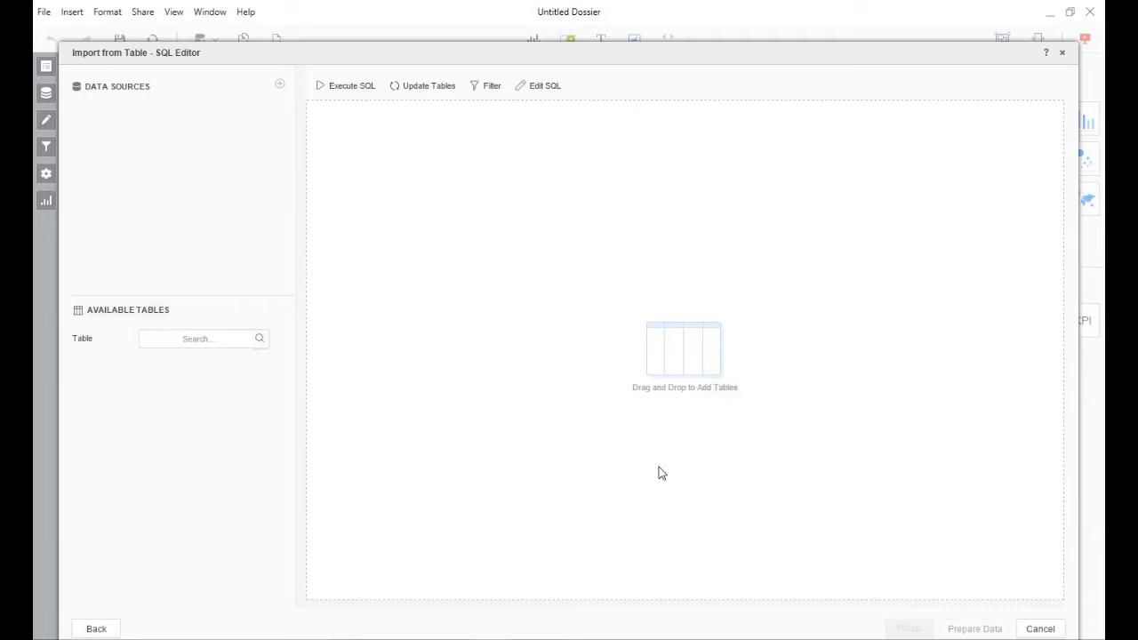
- Add a 'healthcare' data source on the MarkLogicSQL DSN with the database user name and password
left_click(281, 90)
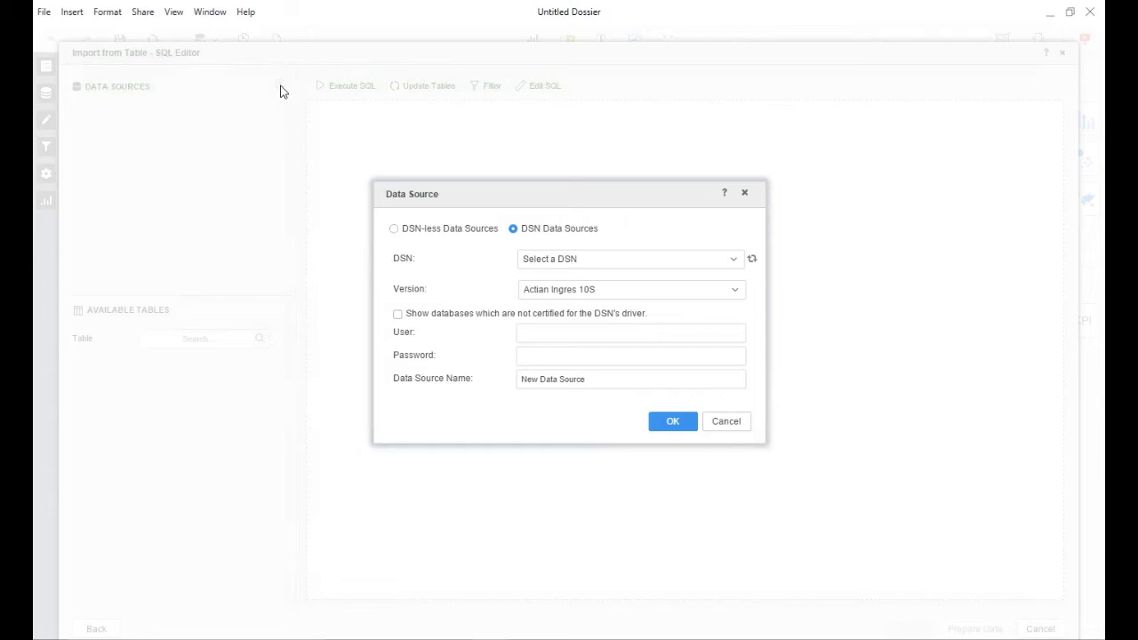
left_click(734, 261)
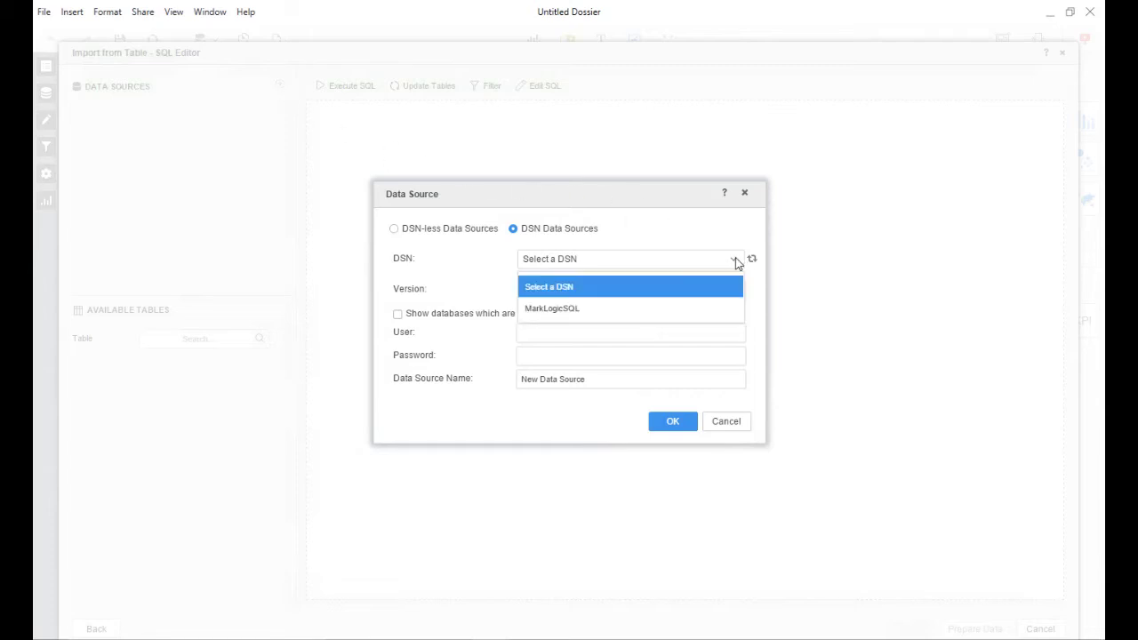
left_click(692, 309)
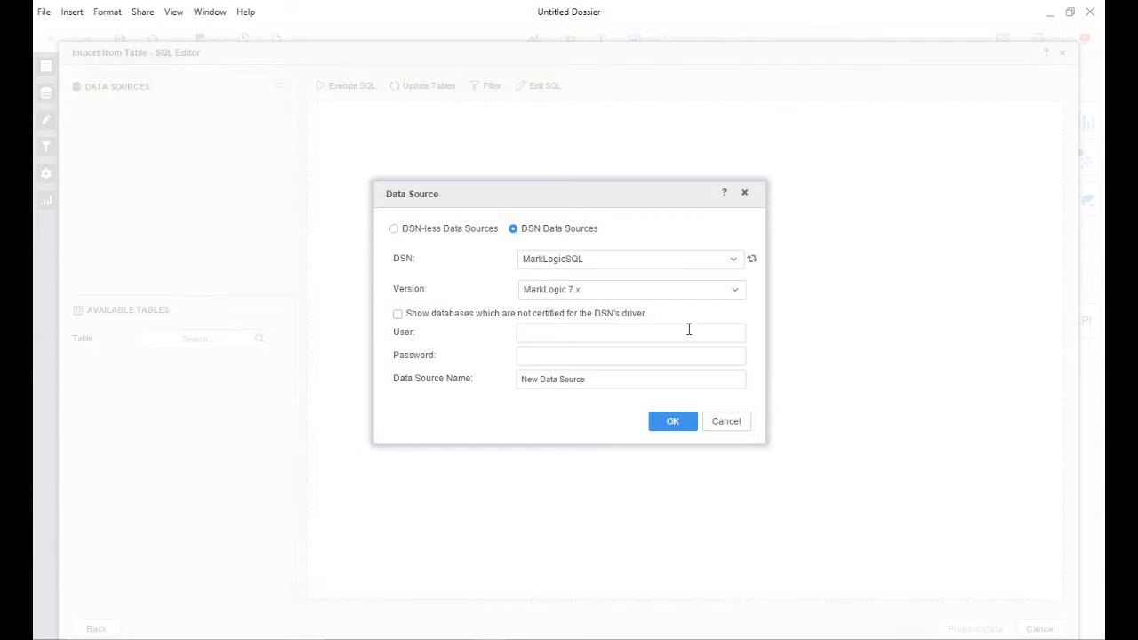
left_click(689, 330)
type("admin")
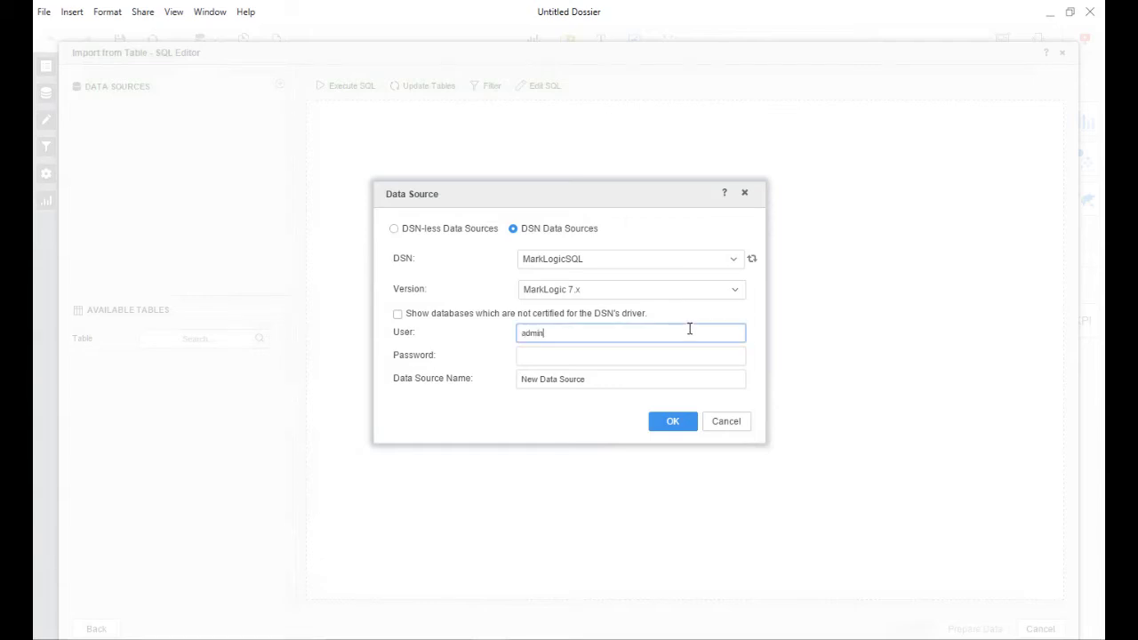
key("Tab")
type("admin")
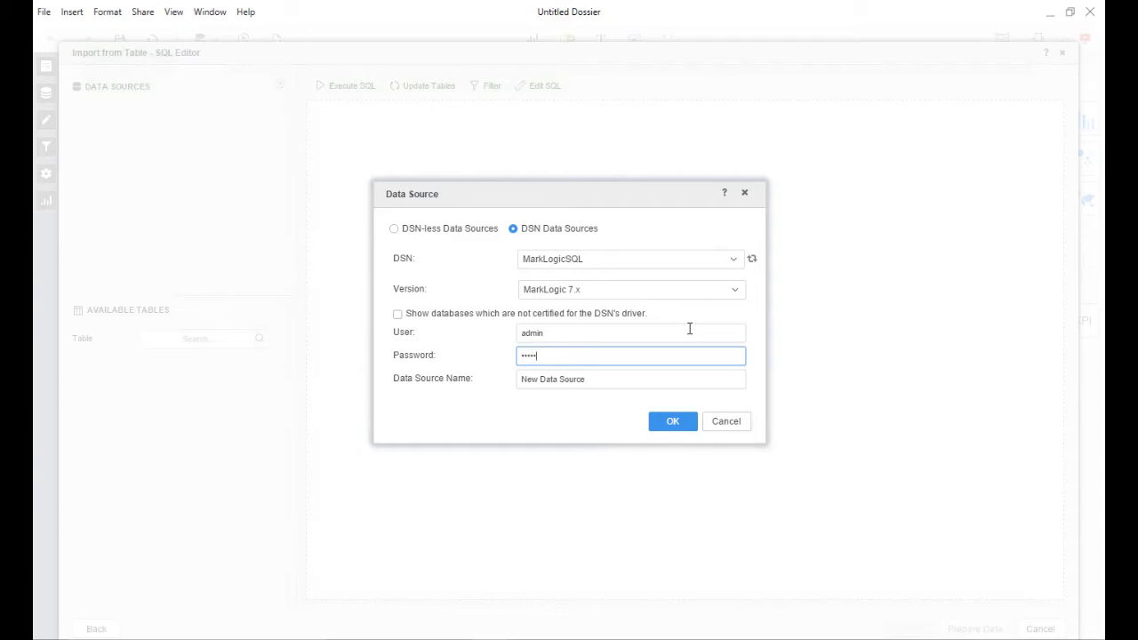
key("Tab")
type("Neal")
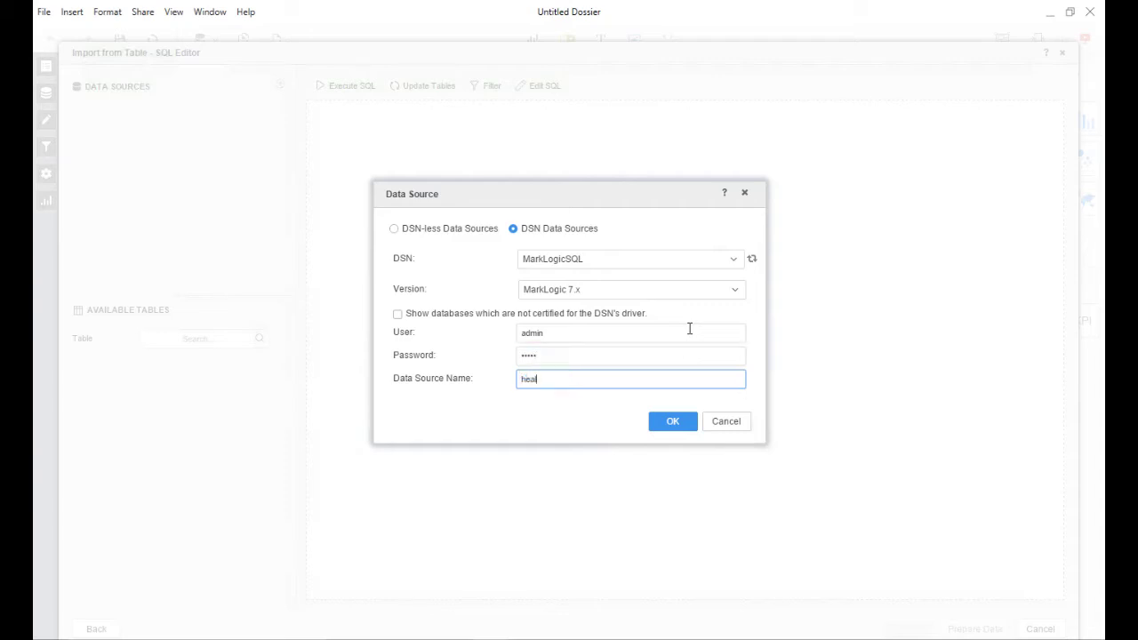
type("thcare")
left_click(673, 421)
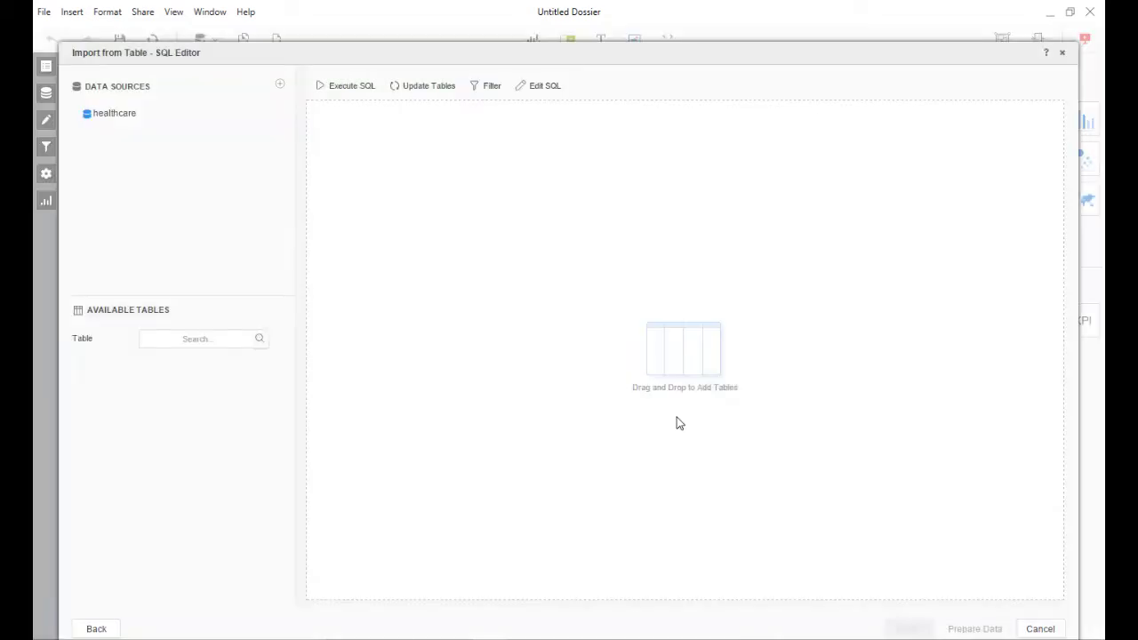
- Query the healthcare namespace's patients table with all columns (charges, facility, patient_id, visit_date) and finish
left_click(205, 115)
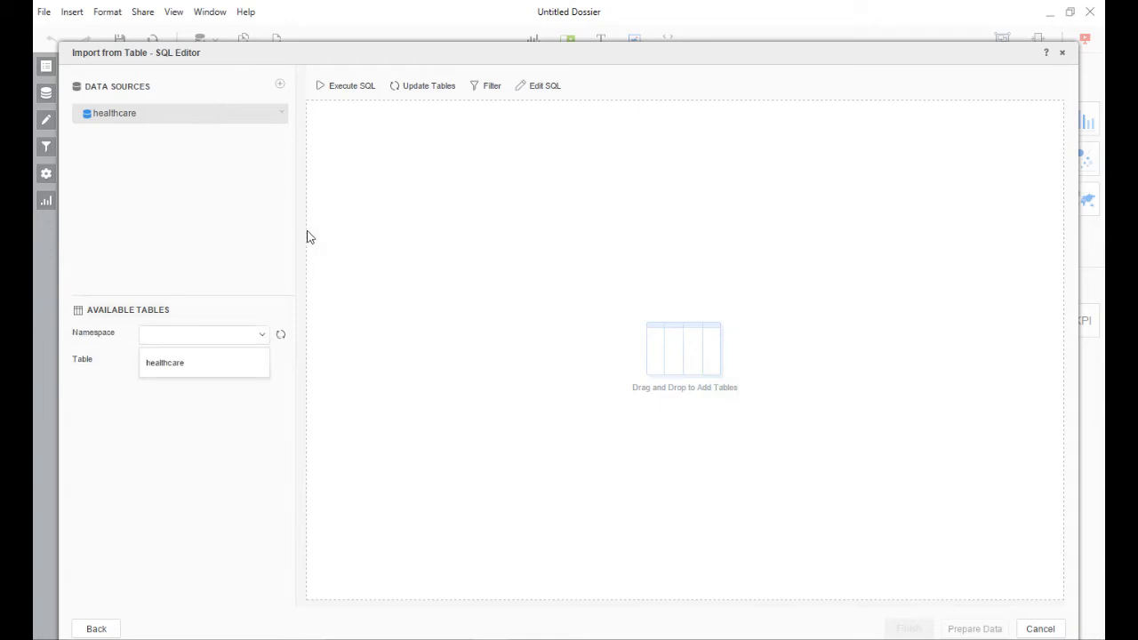
left_click(204, 364)
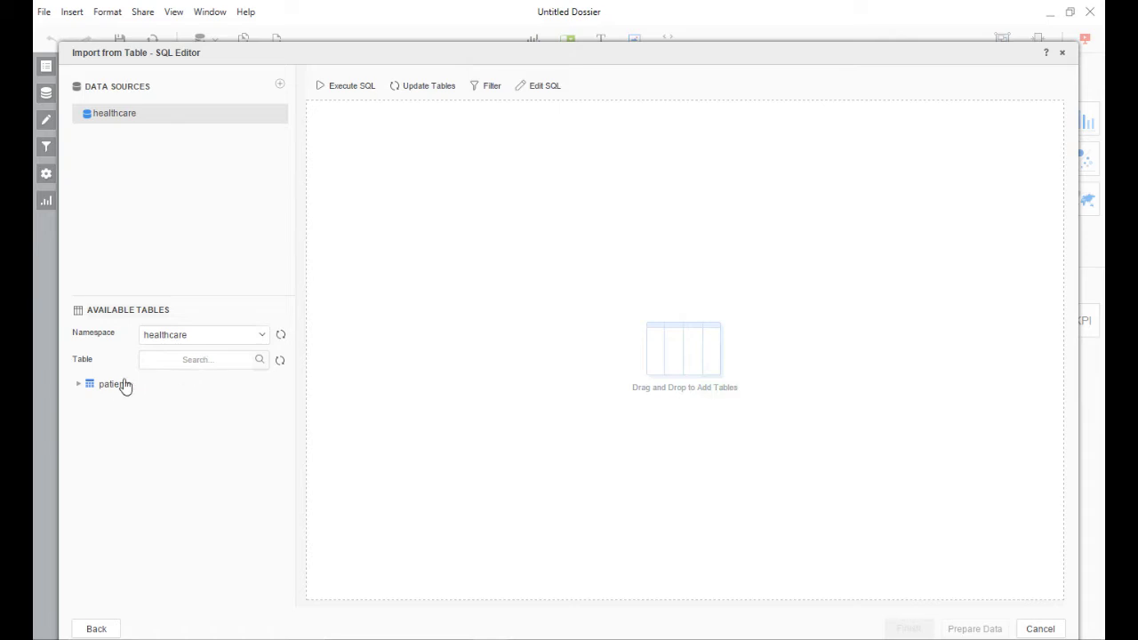
left_click_drag(304, 342, 579, 266)
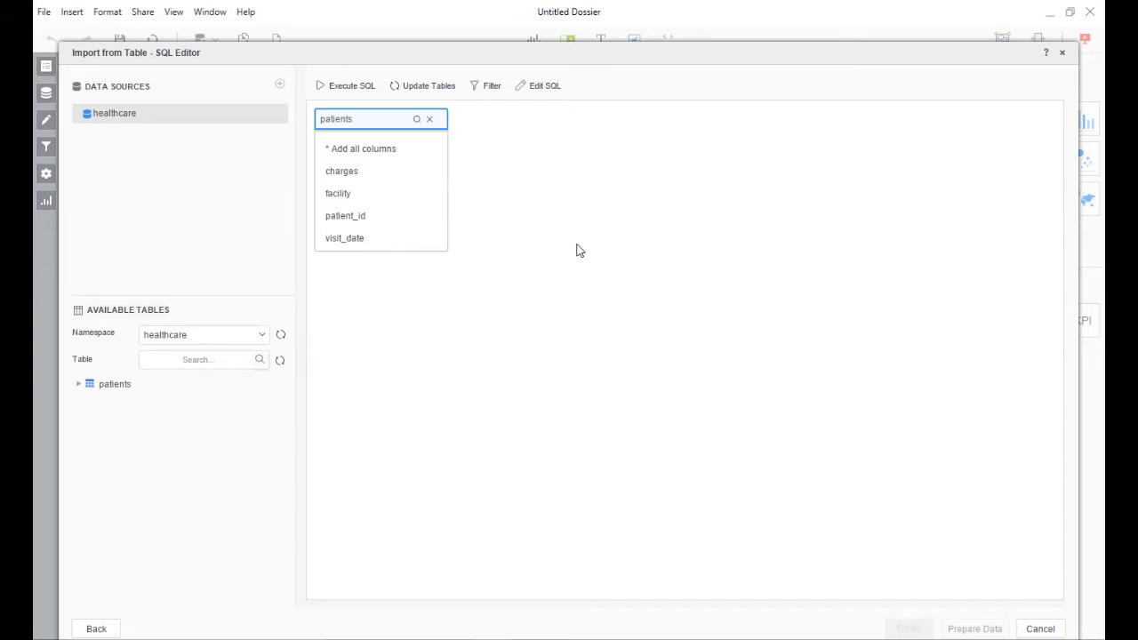
left_click(395, 153)
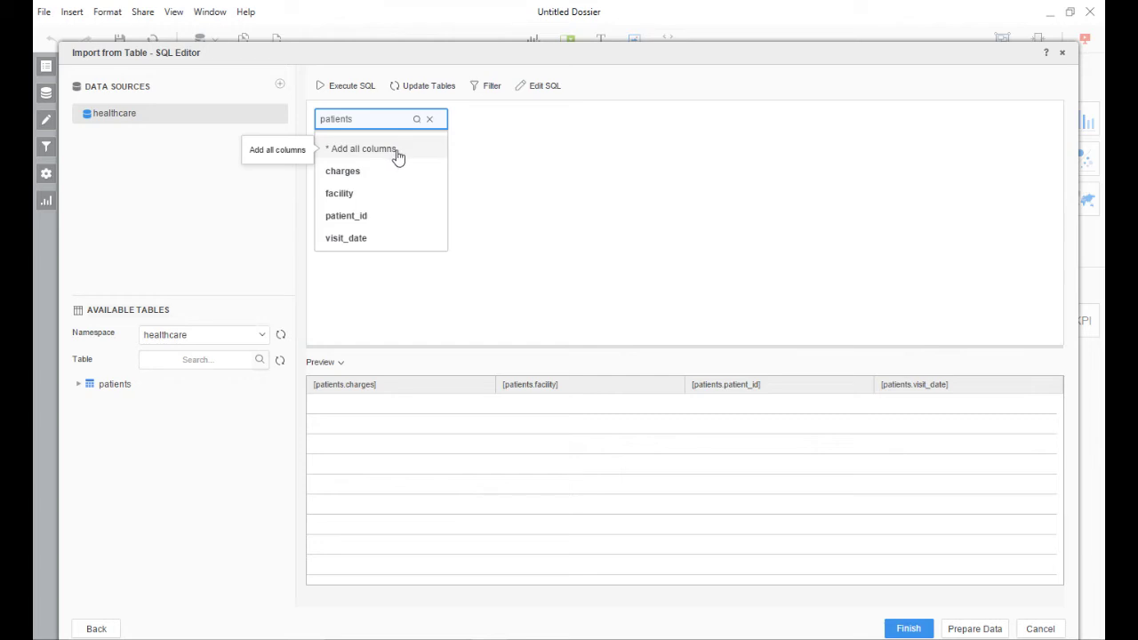
left_click(907, 630)
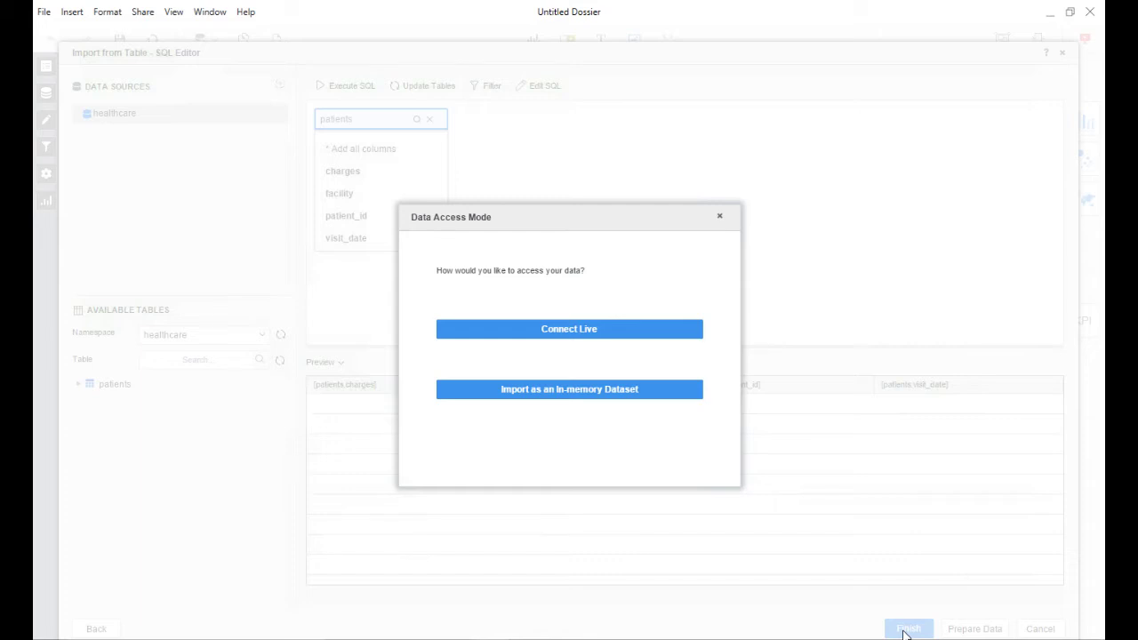
- Import the Build Query dataset into memory
left_click(605, 393)
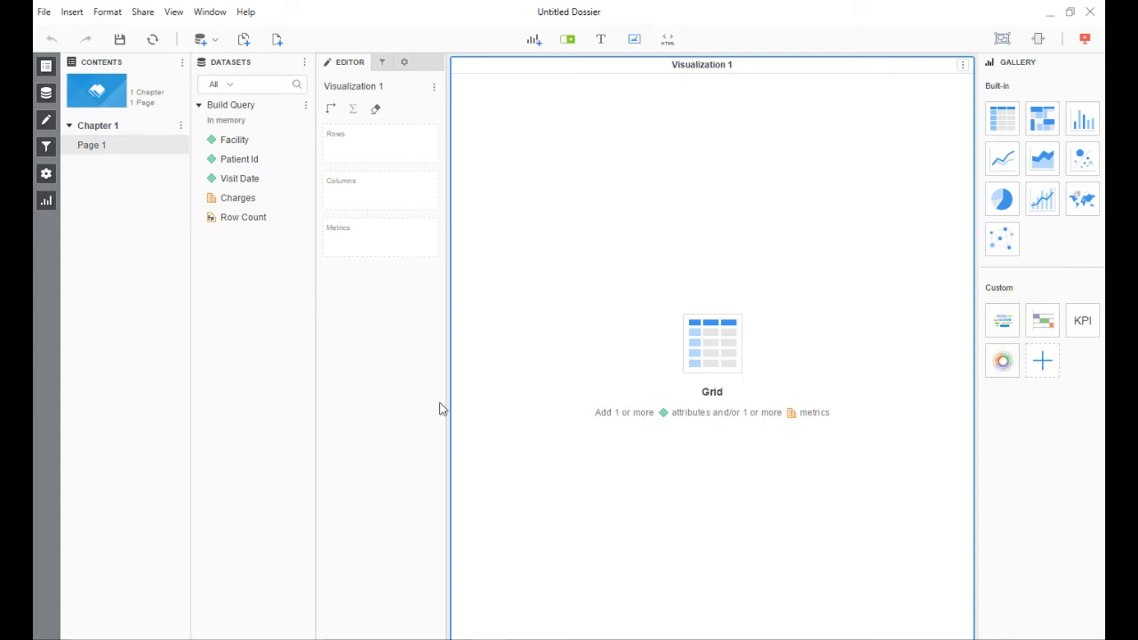
- Build a grid of Charges by Facility, dropping Patient Id from the rows
left_click_drag(245, 163, 369, 155)
left_click_drag(249, 146, 356, 165)
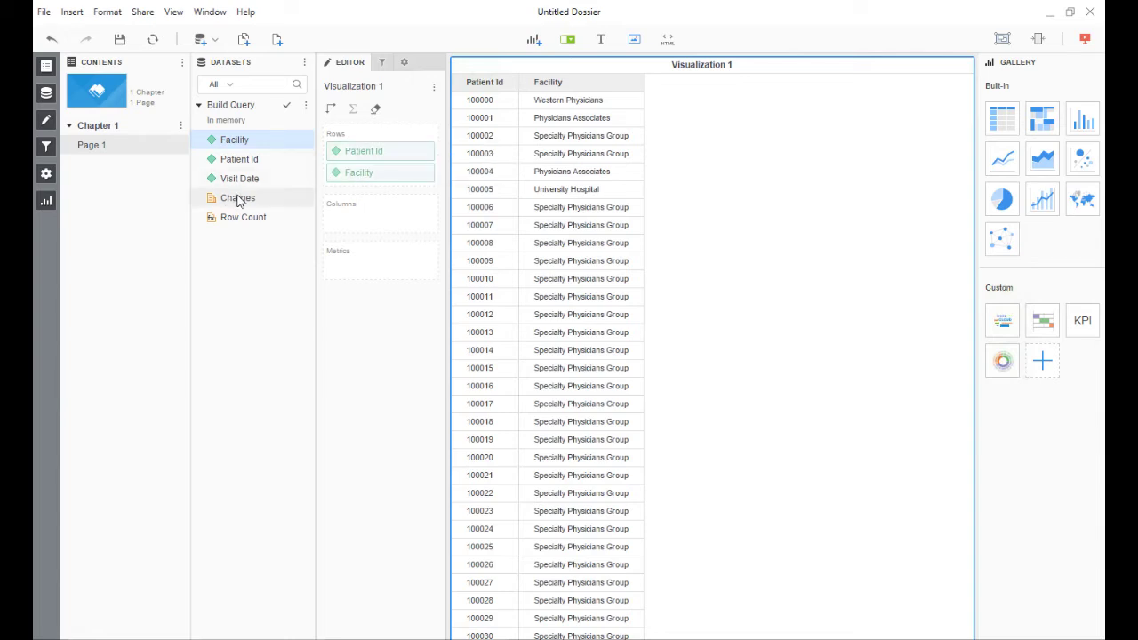
left_click_drag(237, 198, 350, 225)
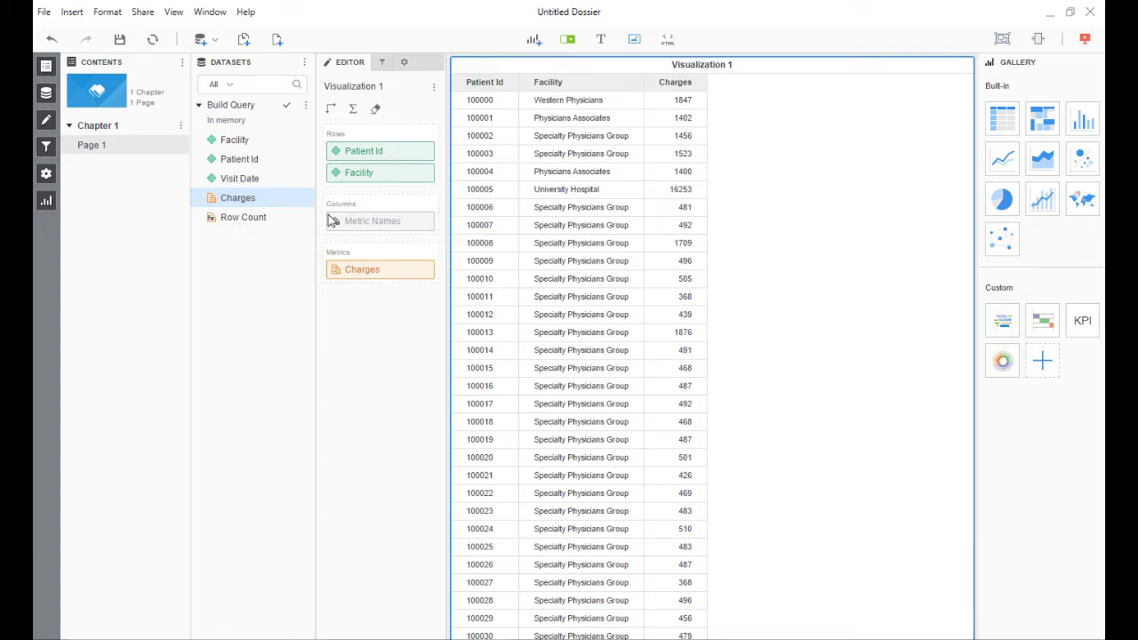
left_click_drag(346, 178, 346, 149)
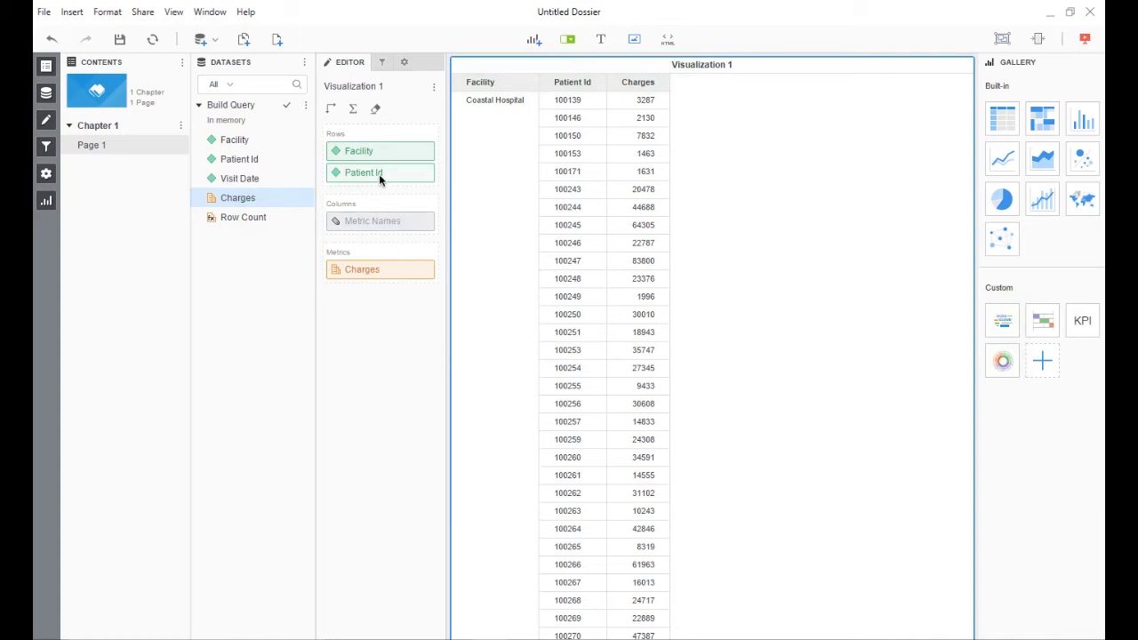
left_click_drag(378, 174, 261, 285)
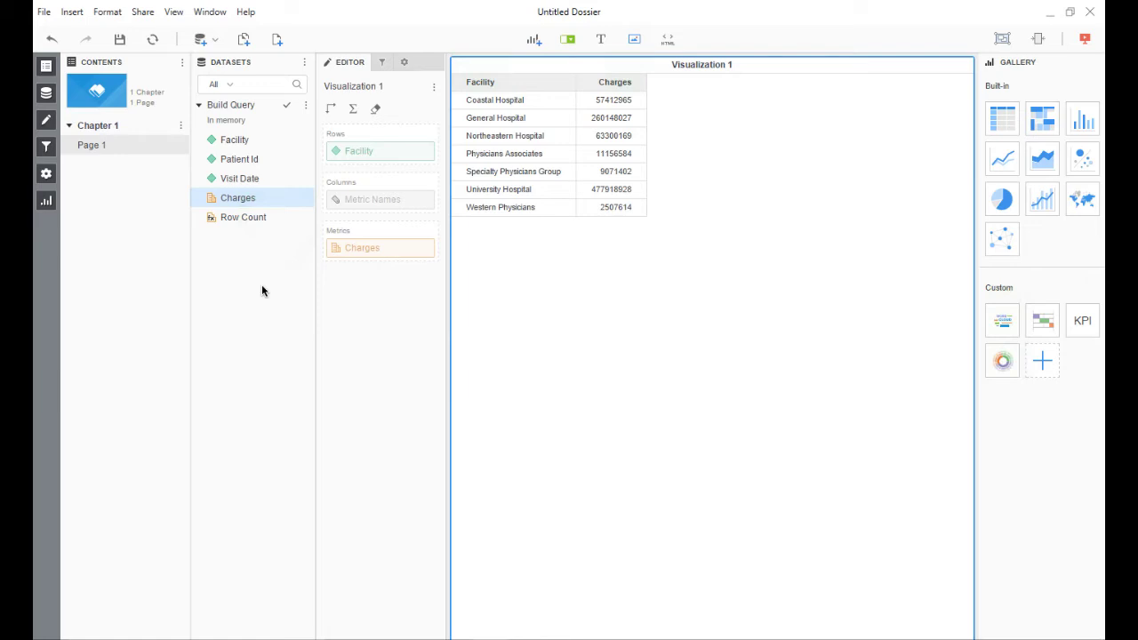
left_click(306, 106)
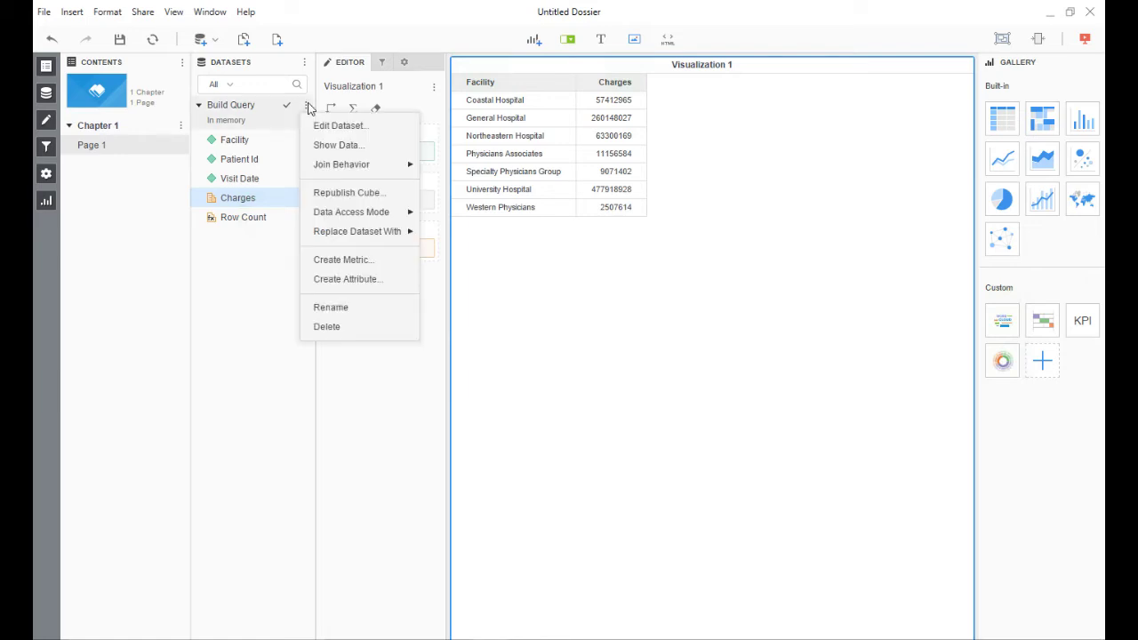
- Save a metric 'Average per Patient' averaging Charges at the Facility level
left_click(334, 261)
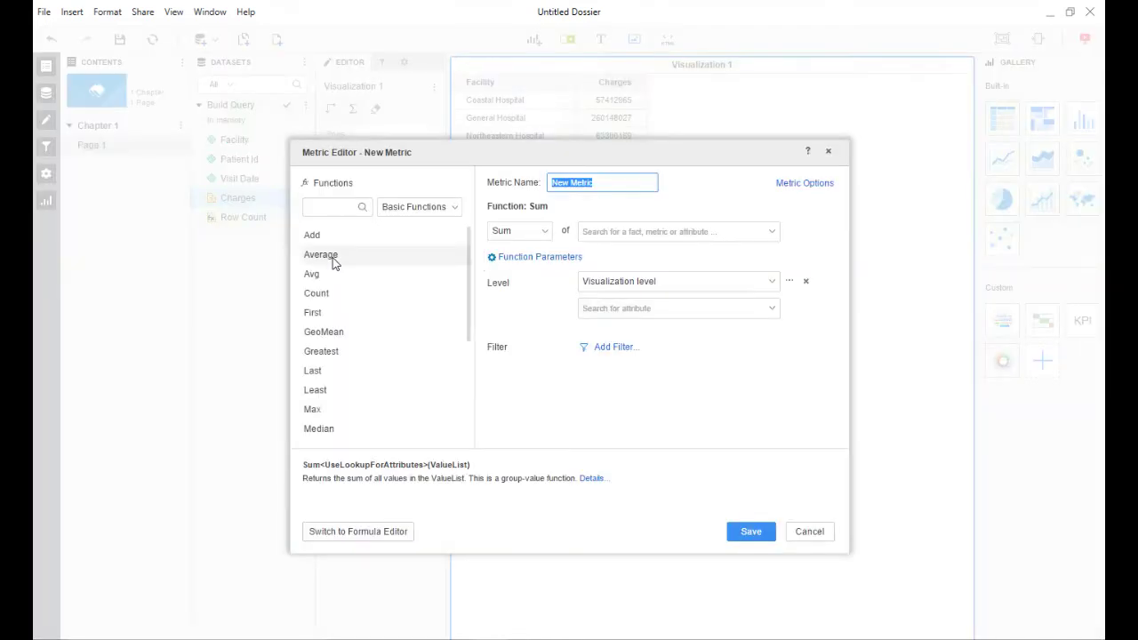
left_click(311, 274)
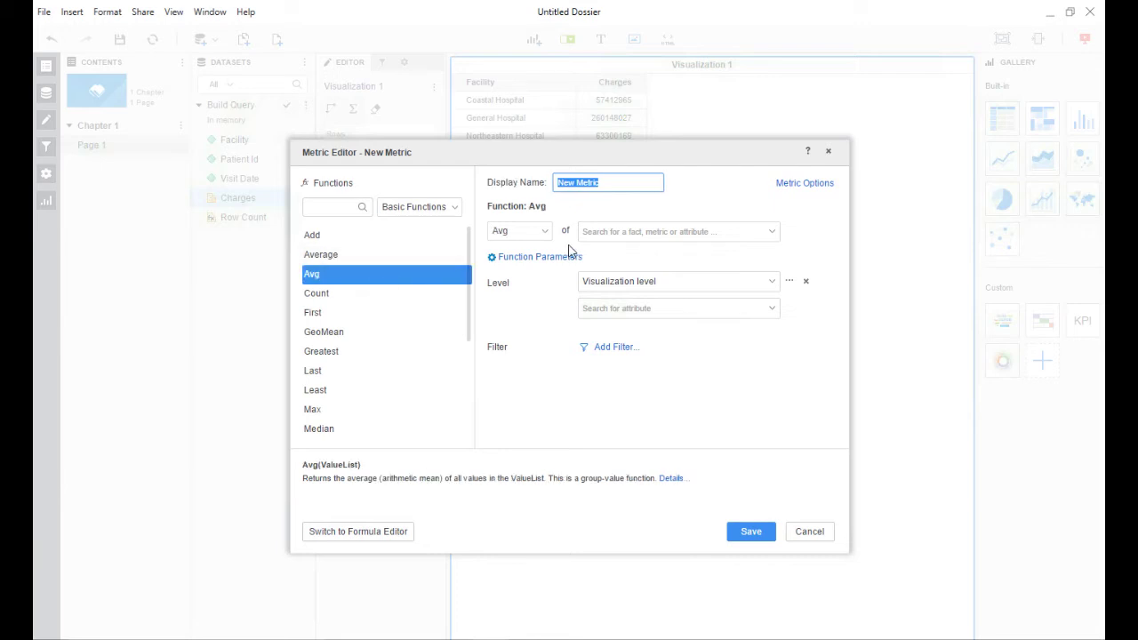
left_click(771, 236)
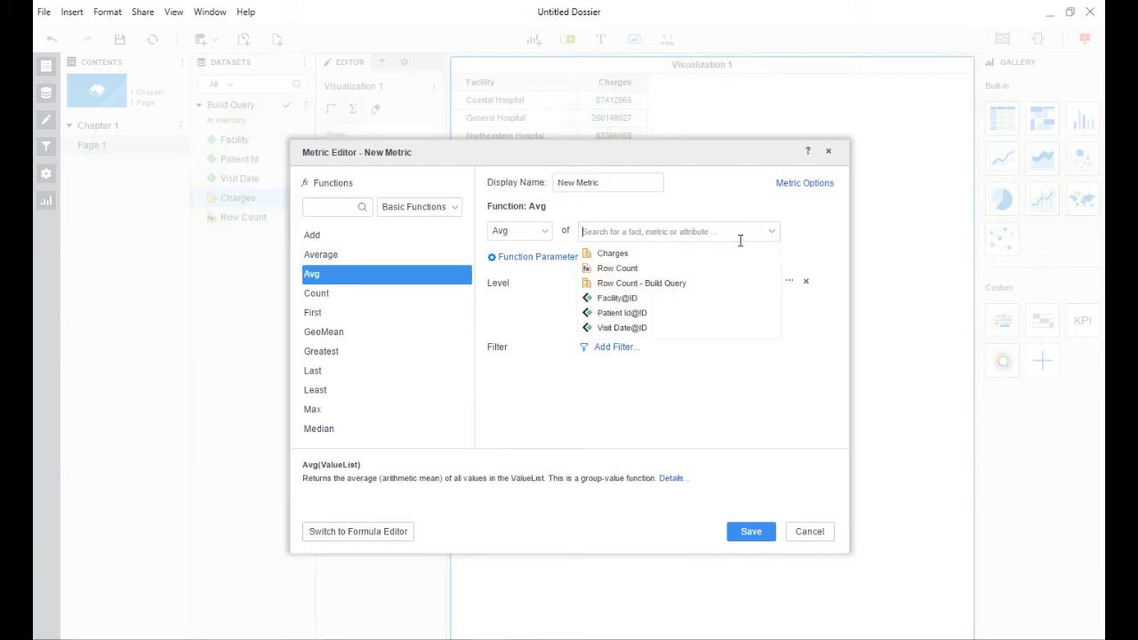
left_click(667, 258)
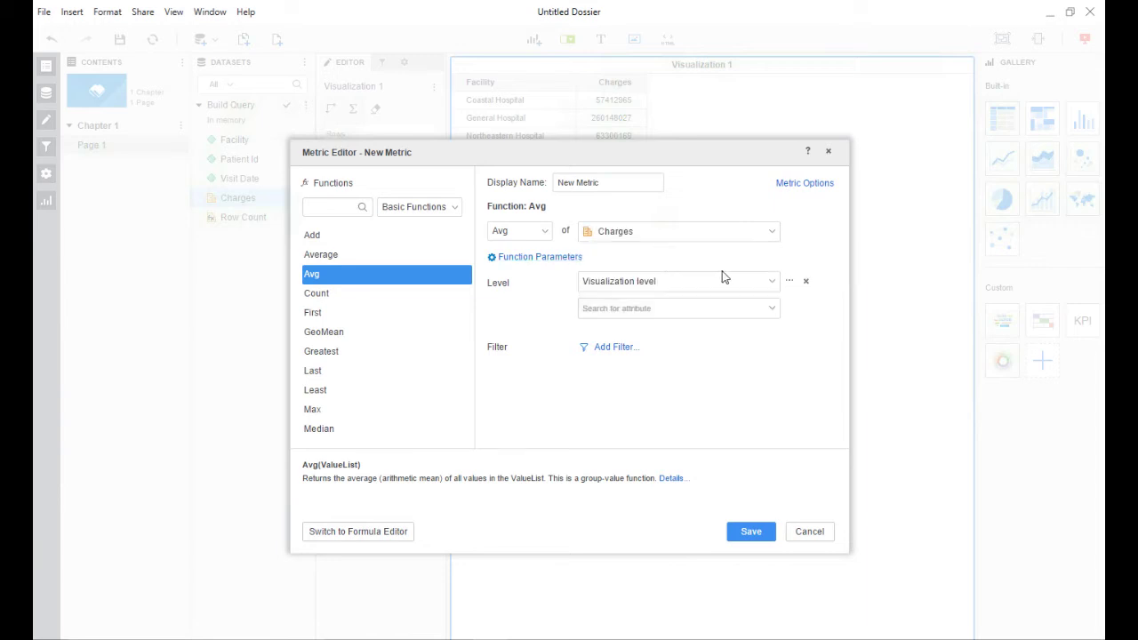
left_click(773, 281)
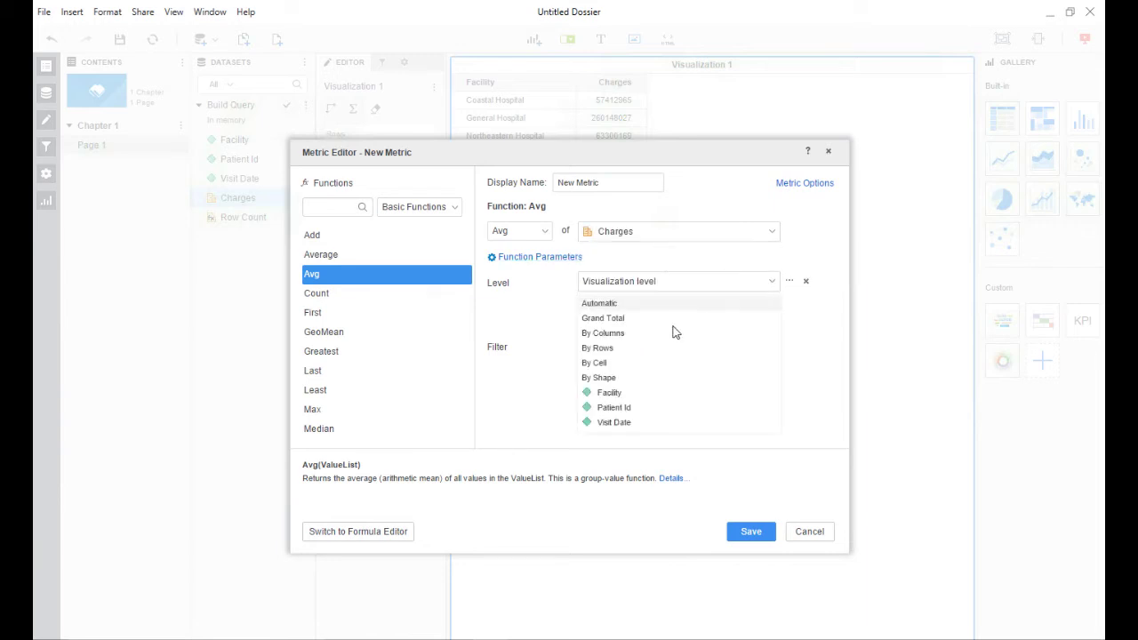
left_click(639, 396)
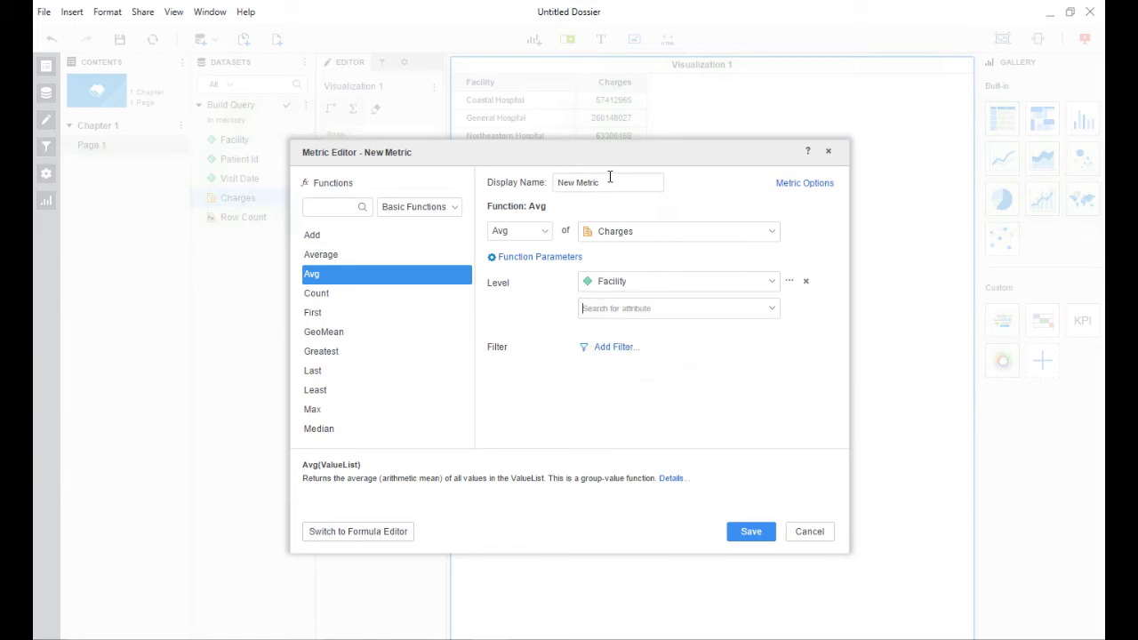
left_click_drag(609, 182, 544, 184)
type("Average per ")
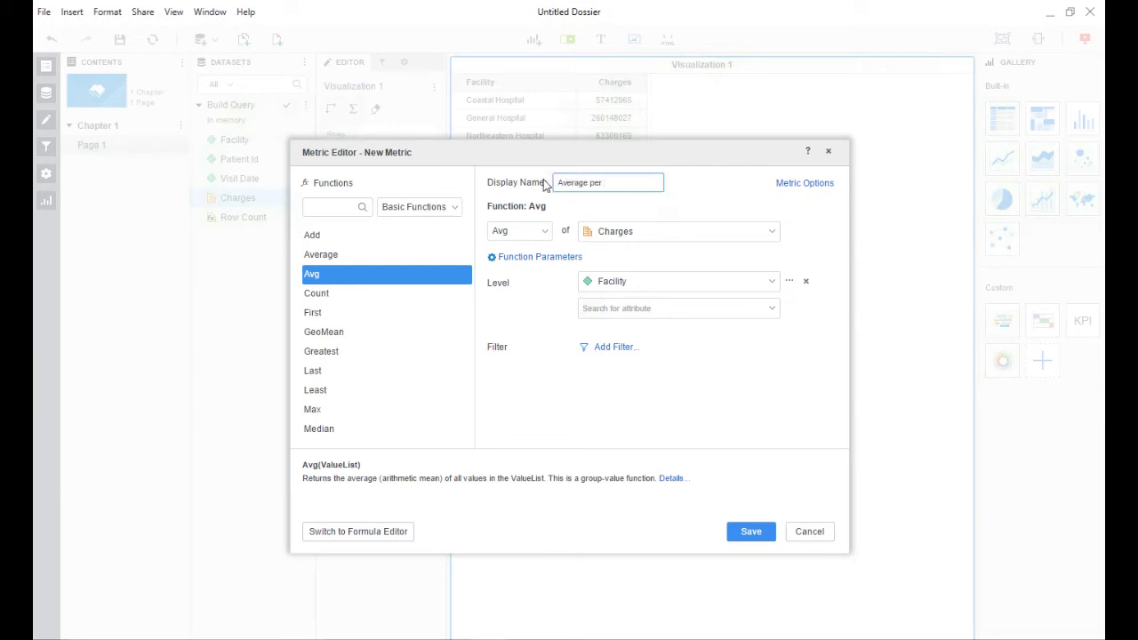
type("Patient")
left_click(749, 533)
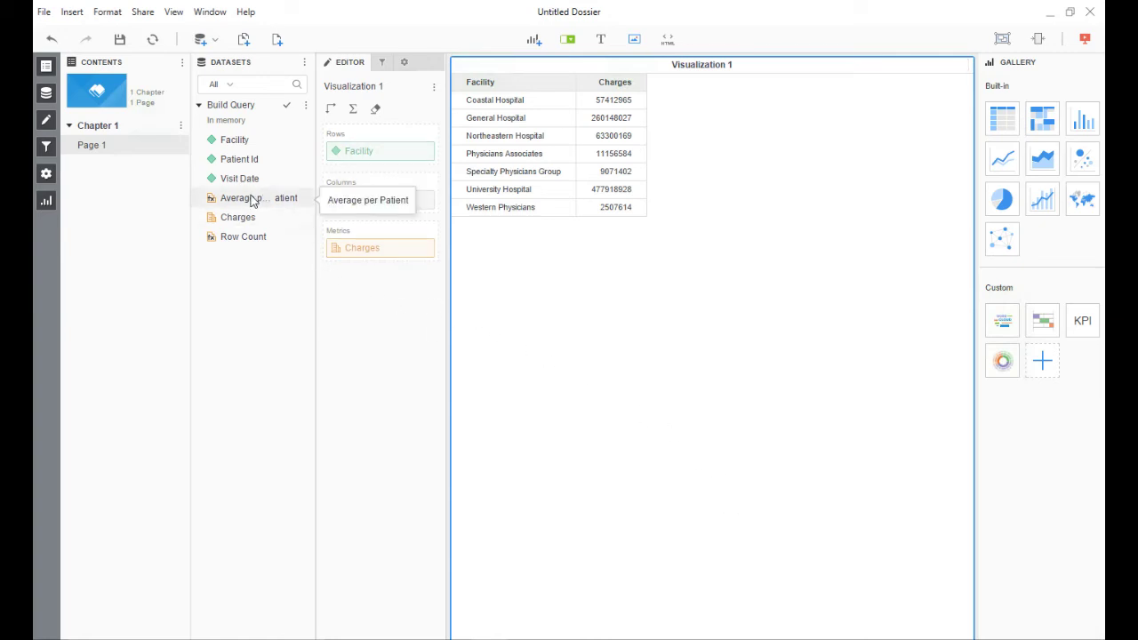
- Add the Average per Patient metric to the Facility grid beside Charges
left_click_drag(253, 199, 377, 261)
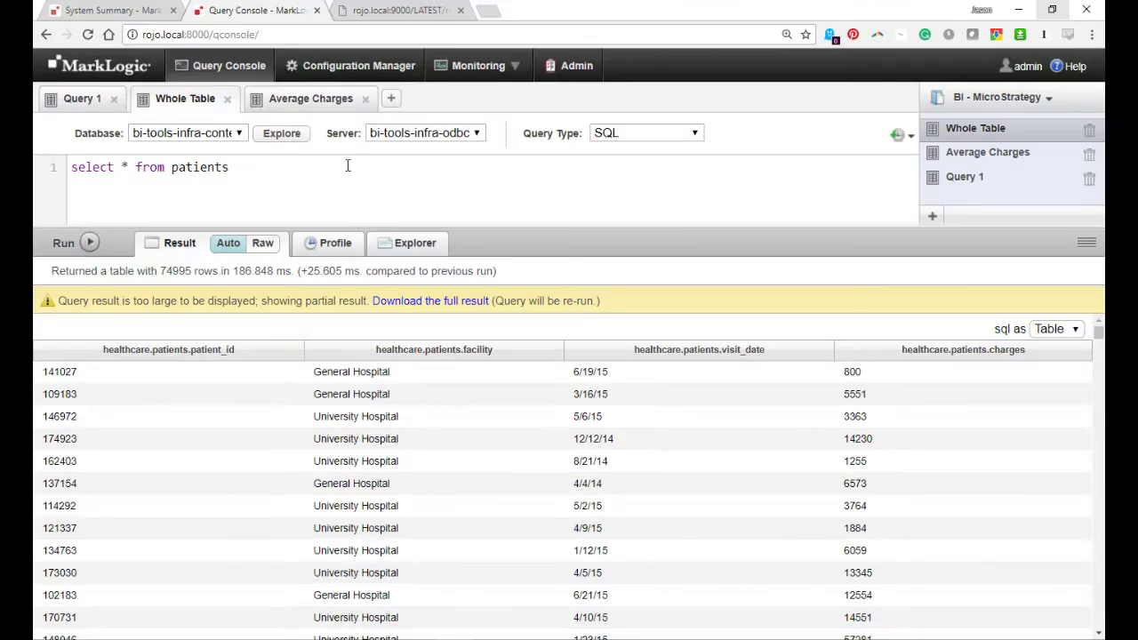
- Run the avg(charges) query to confirm General Hospital's 12973.66, then view the PatientSearch JSON
left_click(333, 103)
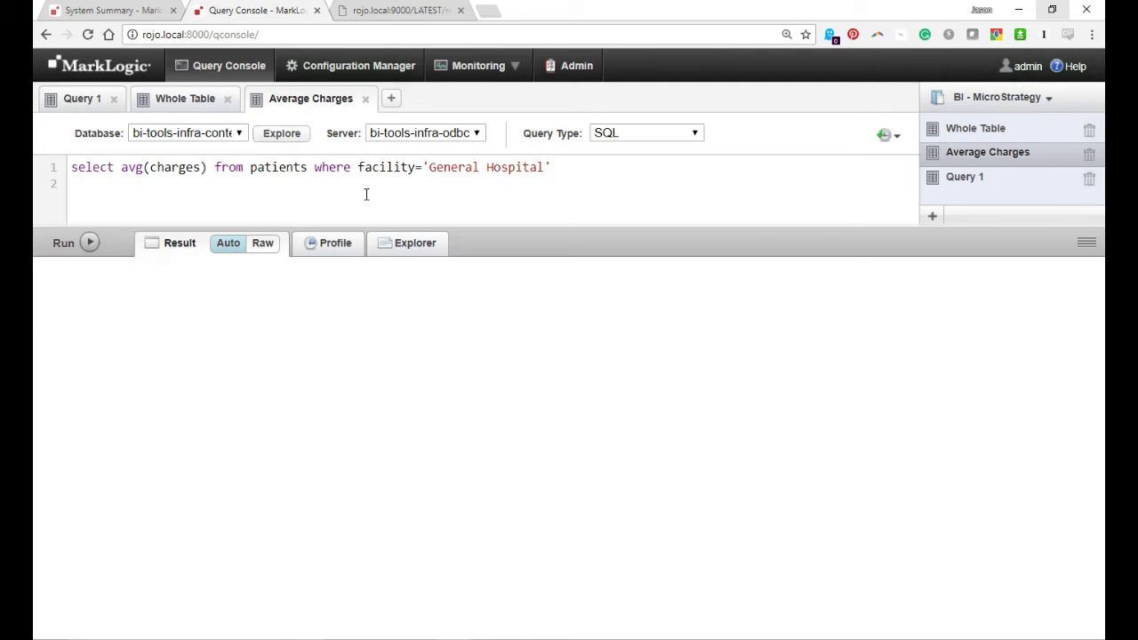
left_click(86, 244)
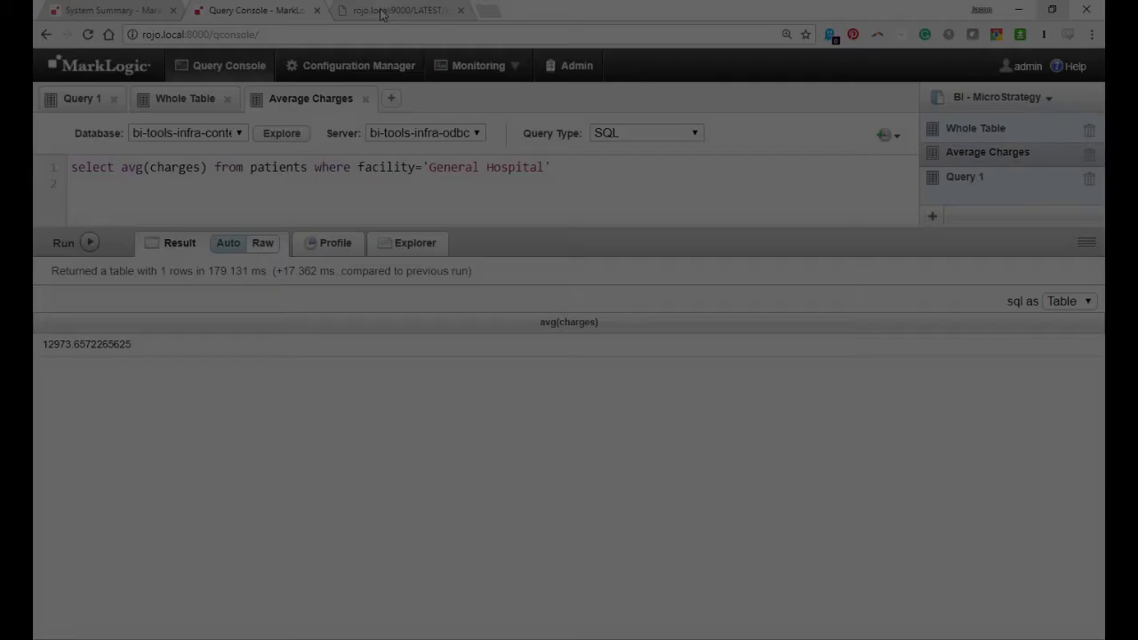
left_click(381, 11)
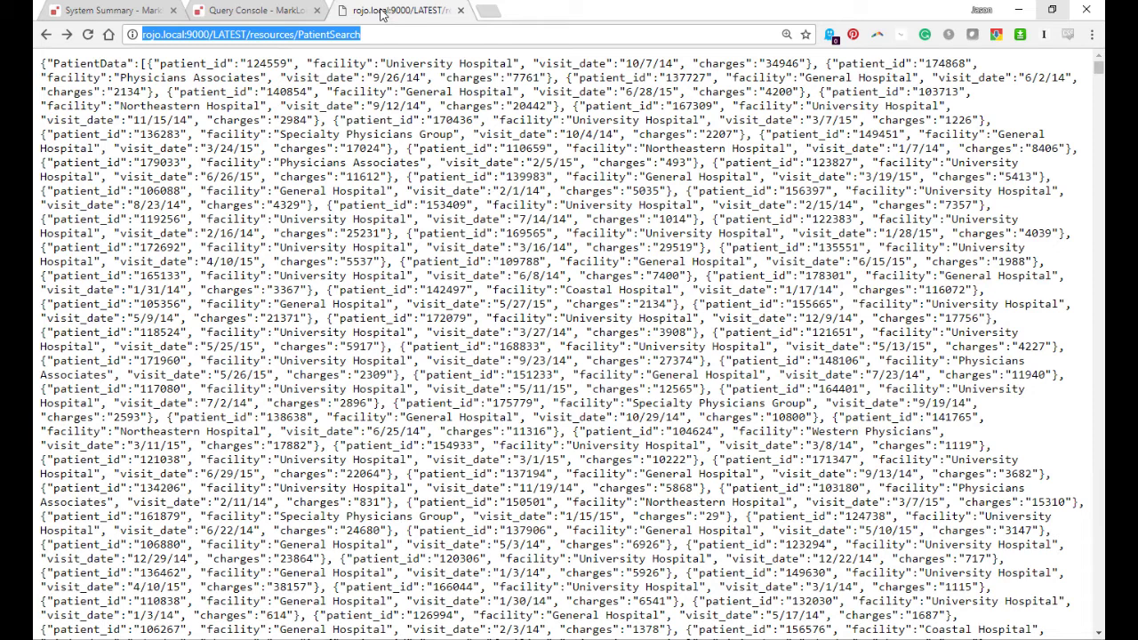
- Save the PatientSearch JSON page as patientData.json in Downloads, replacing the existing file
key("ctrl+s")
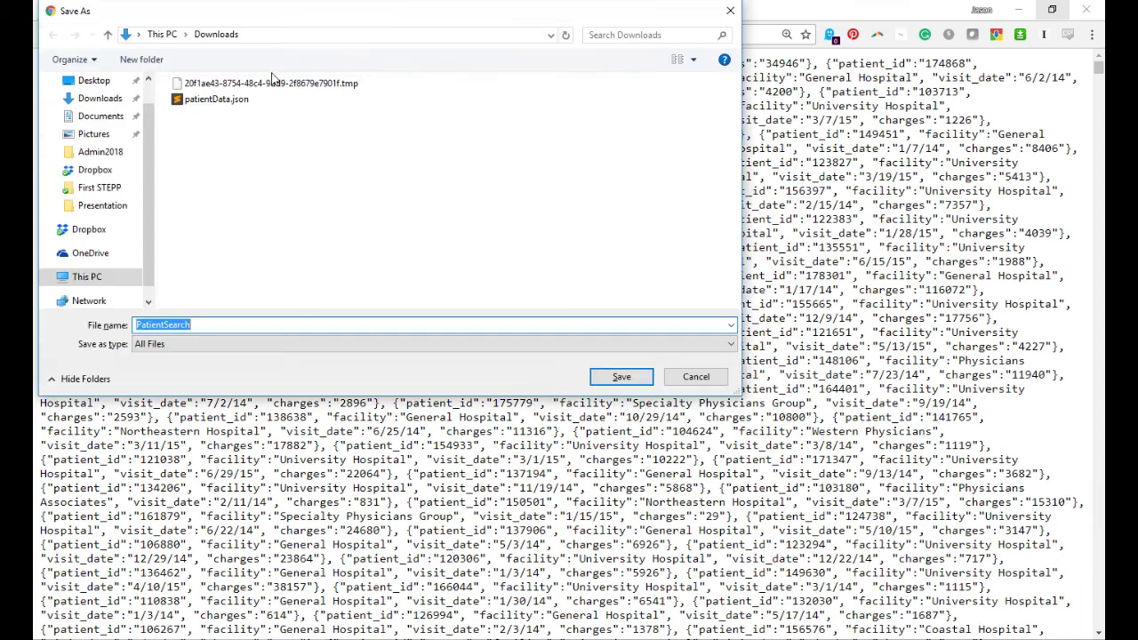
left_click(236, 99)
double_click(235, 98)
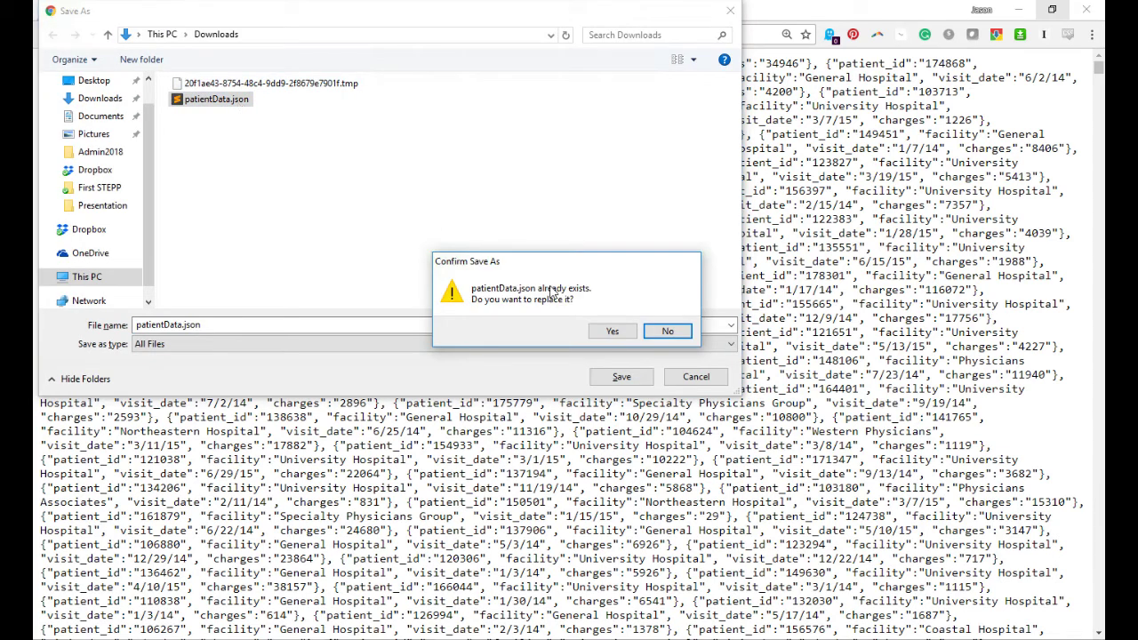
left_click(601, 332)
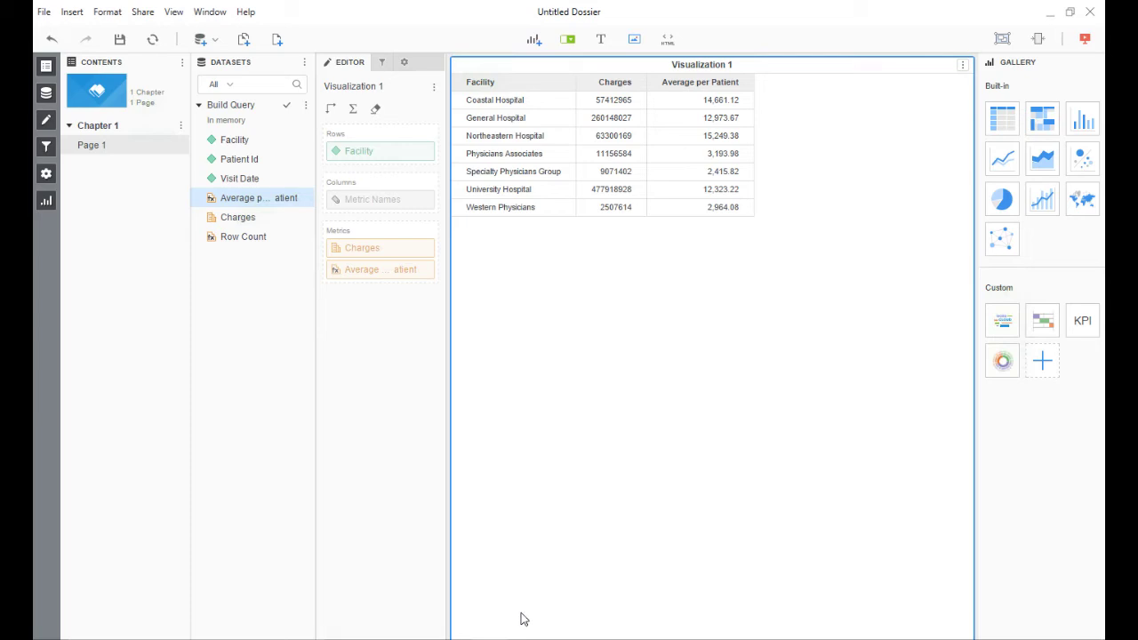
- Insert Page 2 in Chapter 1 and import patientData.json from disk as a new dataset
left_click(181, 125)
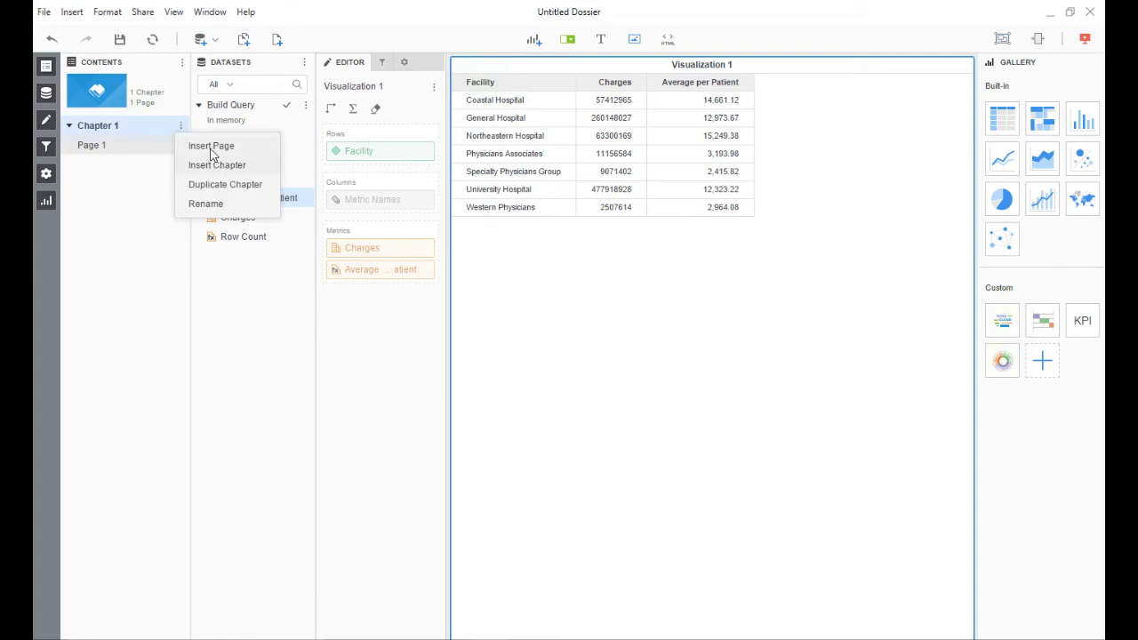
left_click(211, 151)
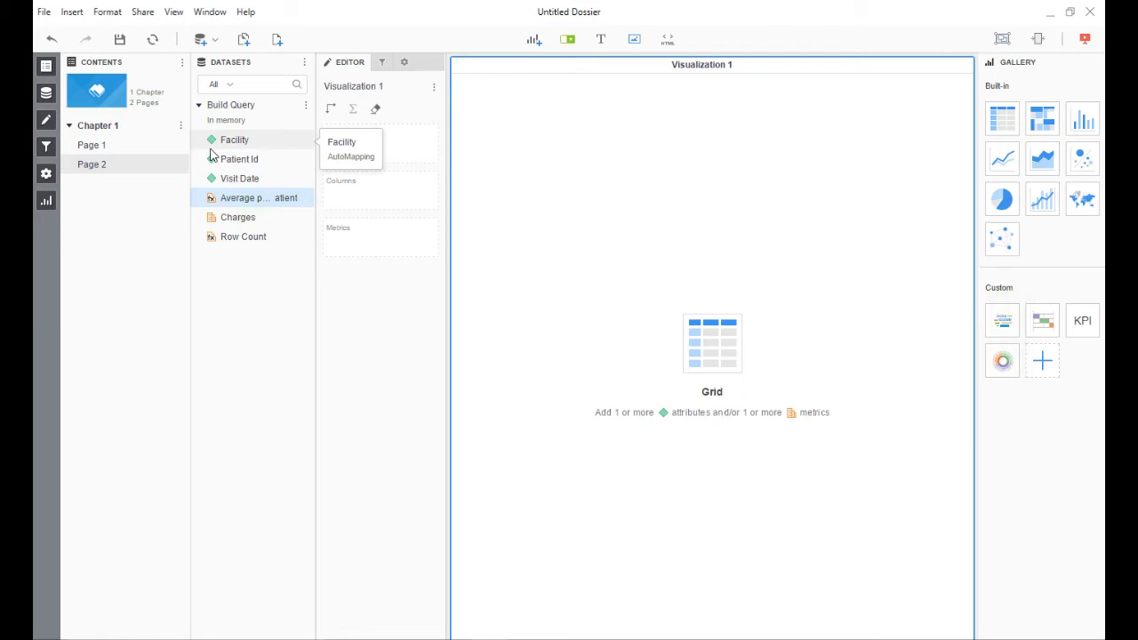
left_click(306, 63)
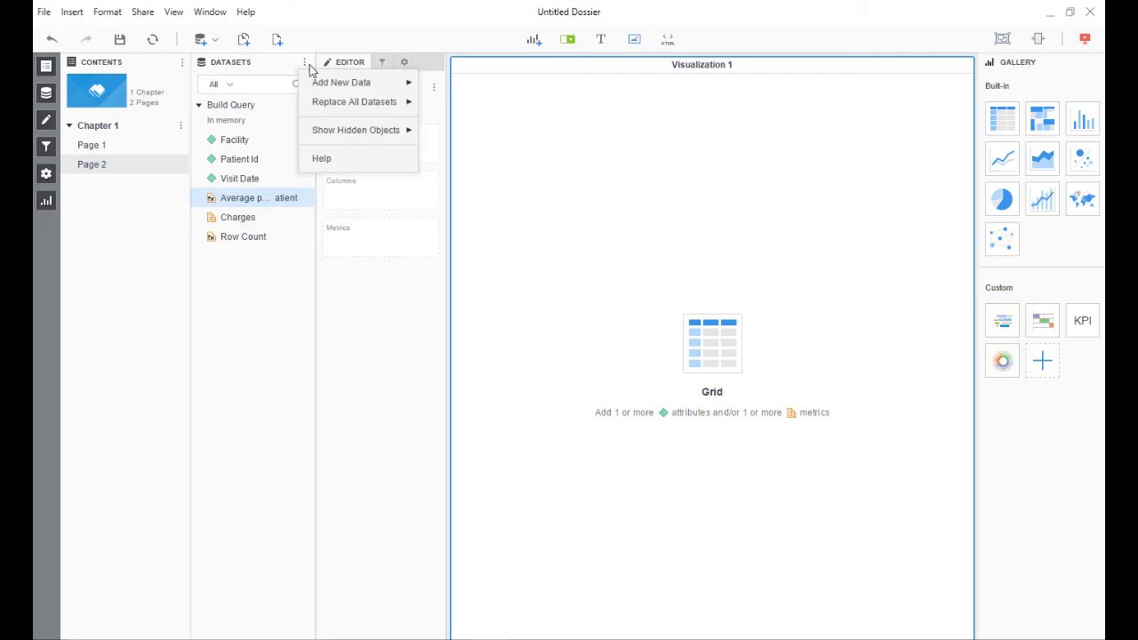
mouse_move(380, 87)
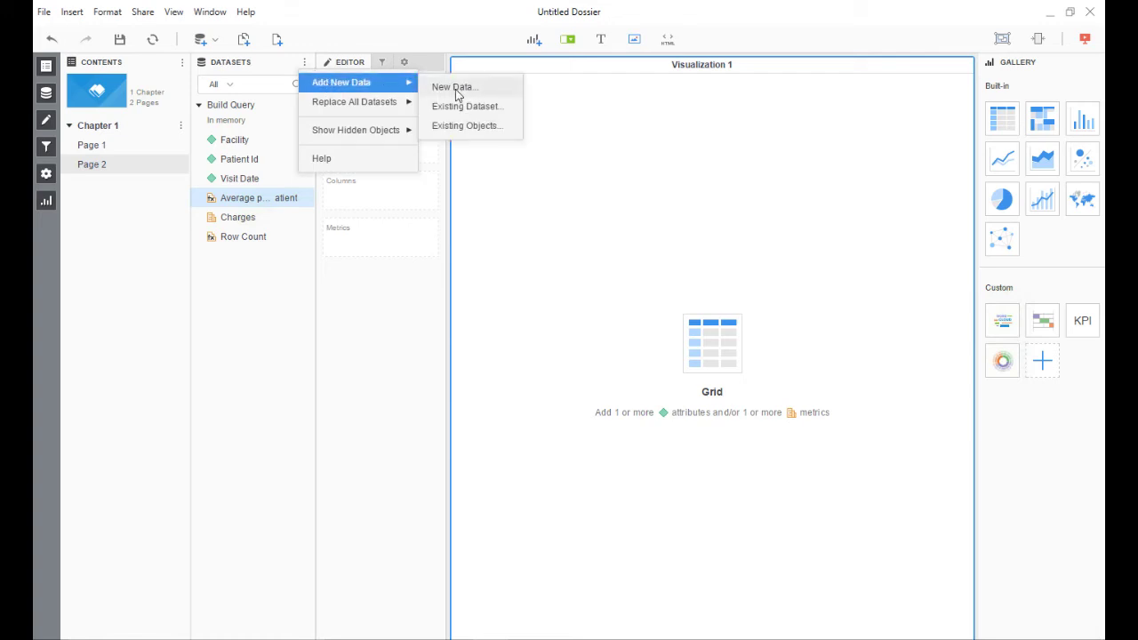
left_click(454, 87)
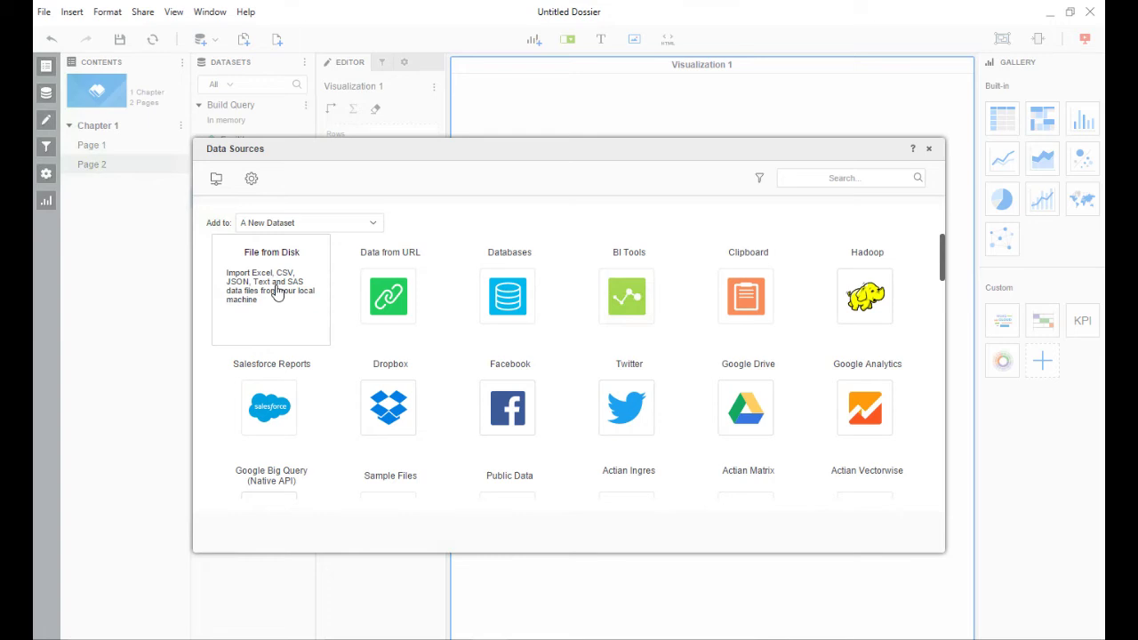
left_click(279, 294)
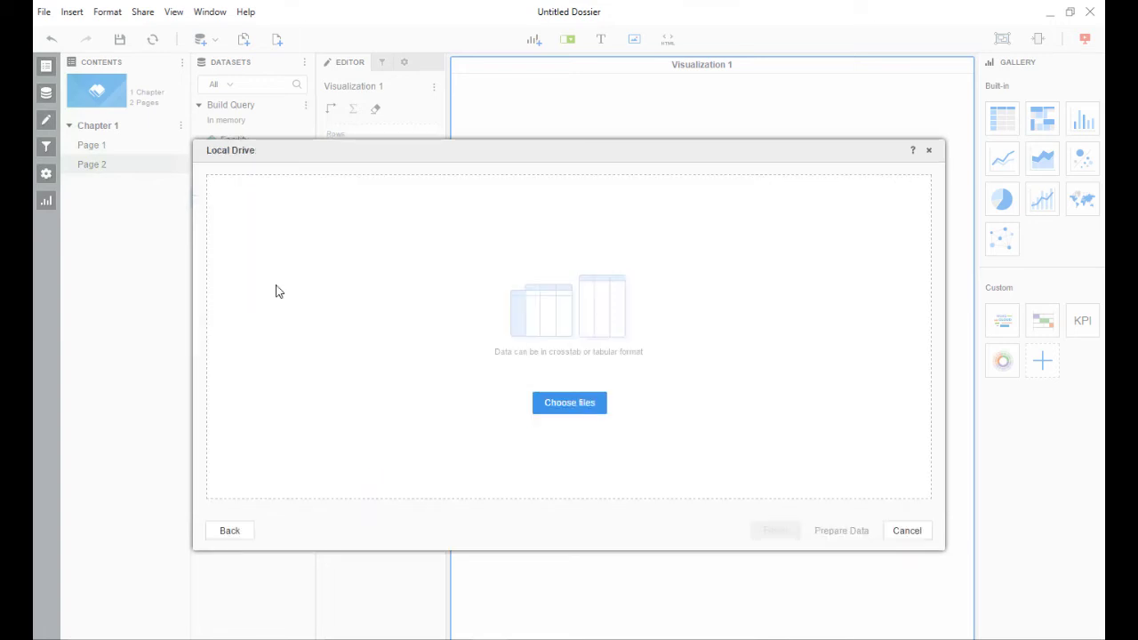
left_click(558, 403)
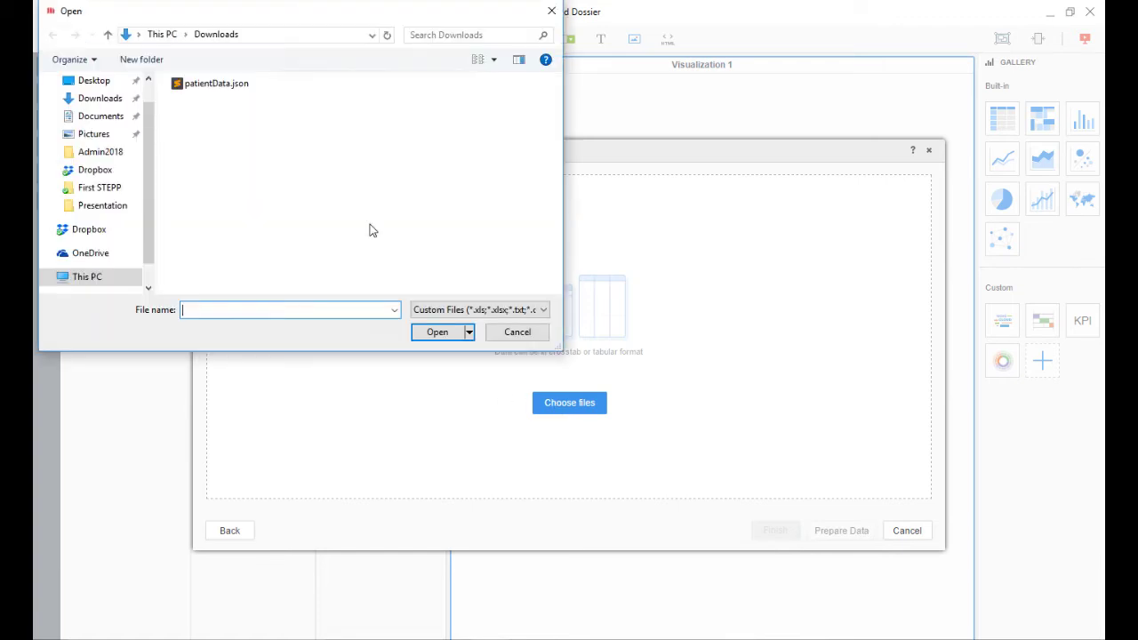
left_click(218, 85)
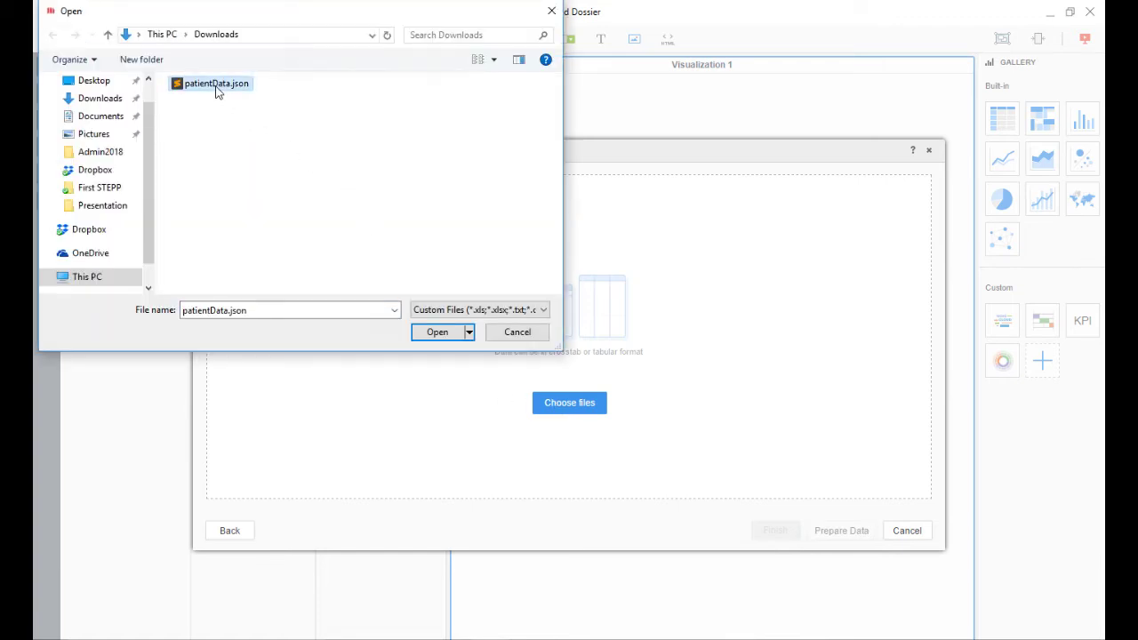
left_click(436, 336)
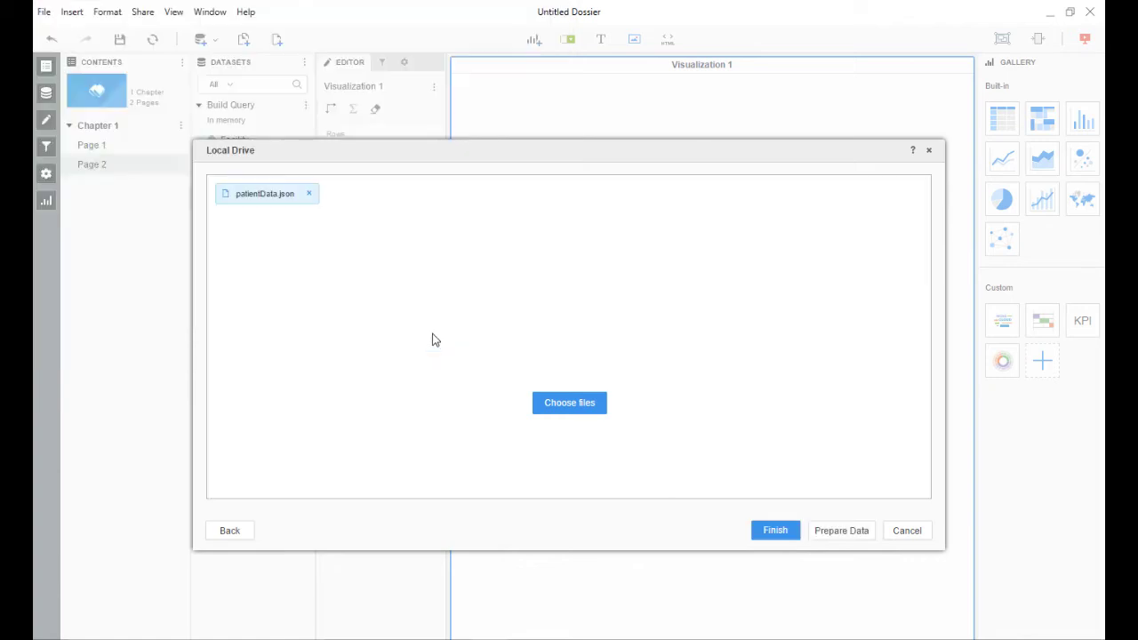
left_click(772, 534)
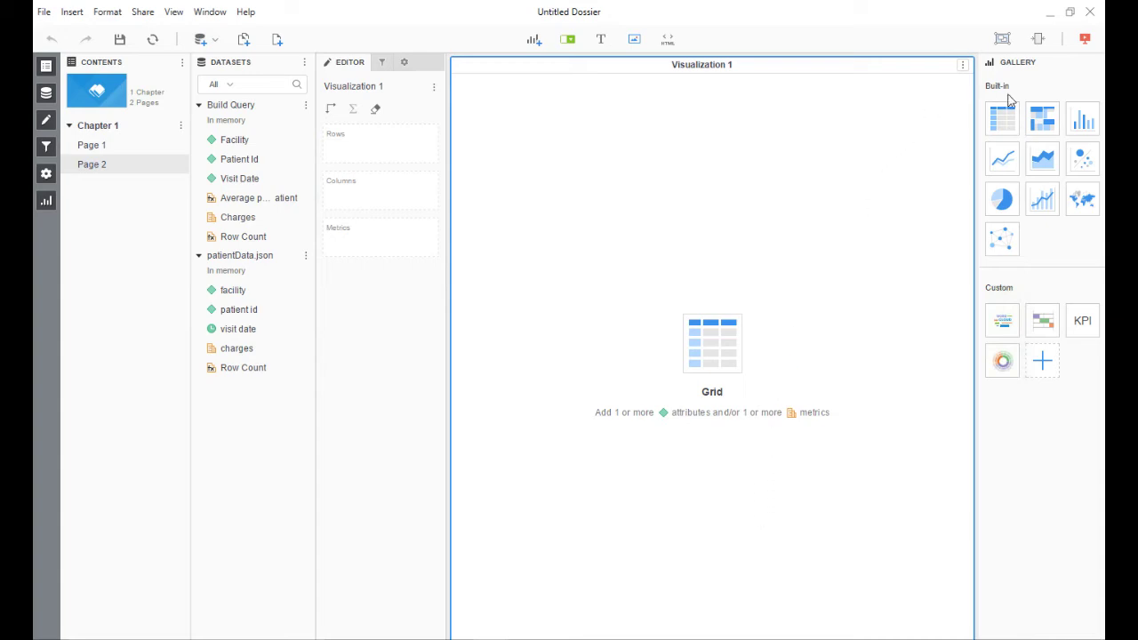
- Switch Visualization 1 to a Heat Map grouped by facility and sized by Row Count
left_click(1042, 117)
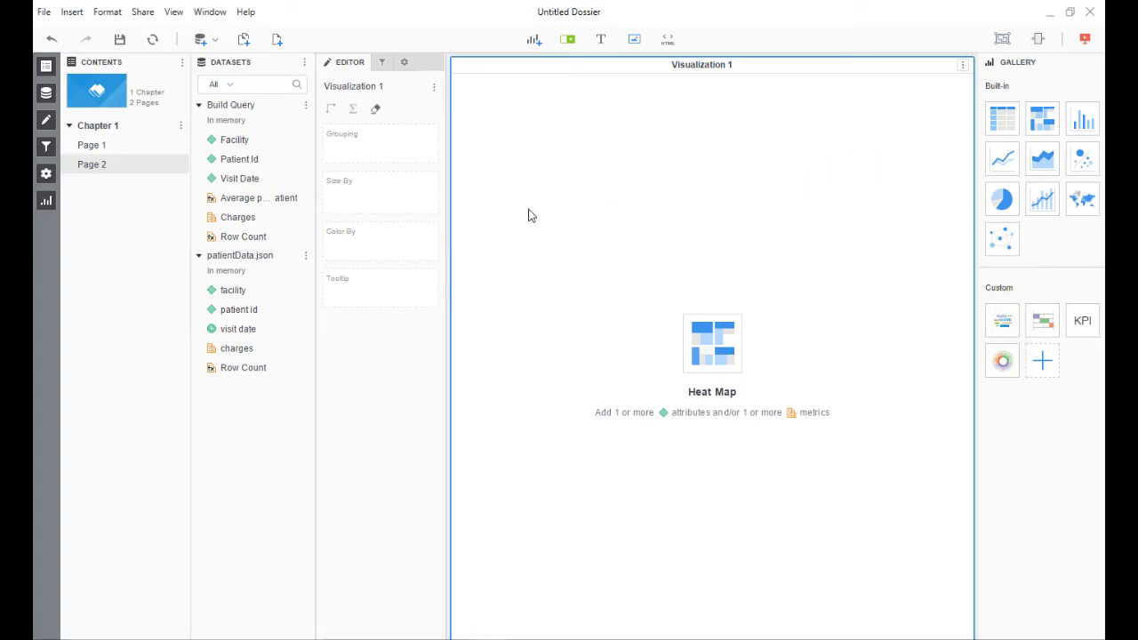
left_click_drag(247, 293, 386, 156)
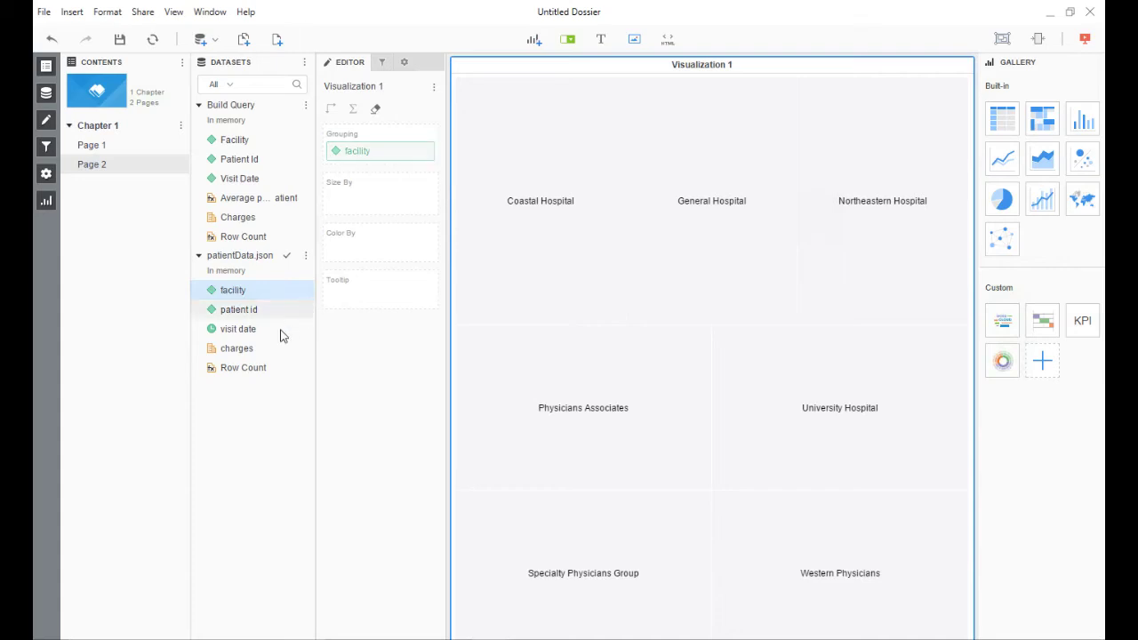
left_click_drag(262, 372, 376, 197)
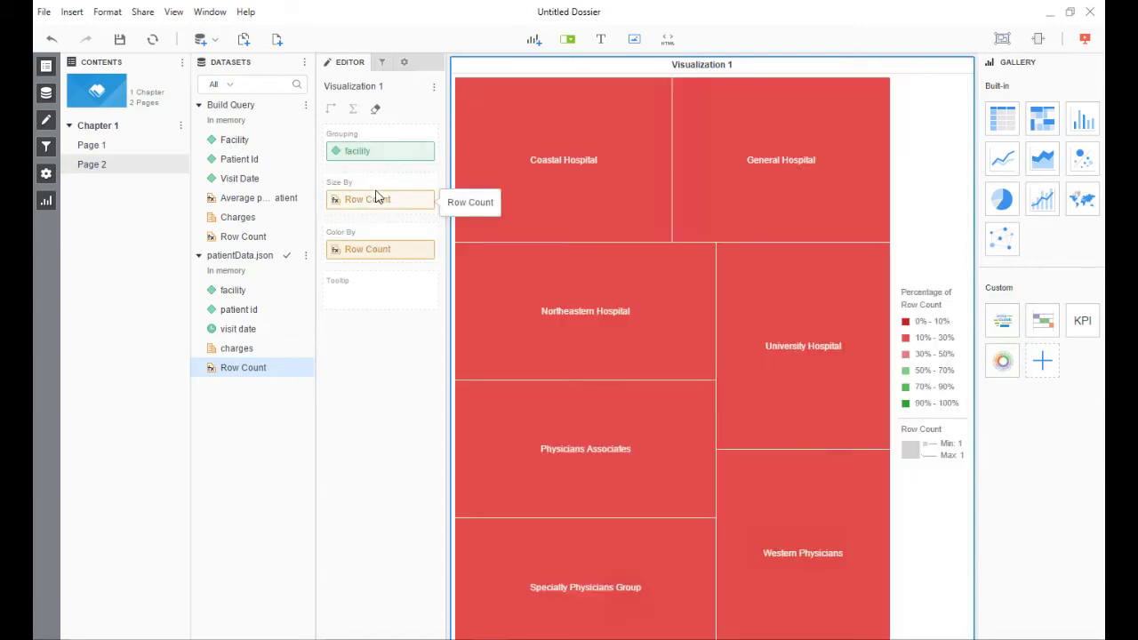
- Create a new Avg-function metric on patientData.json named Avg per Patient
left_click(306, 256)
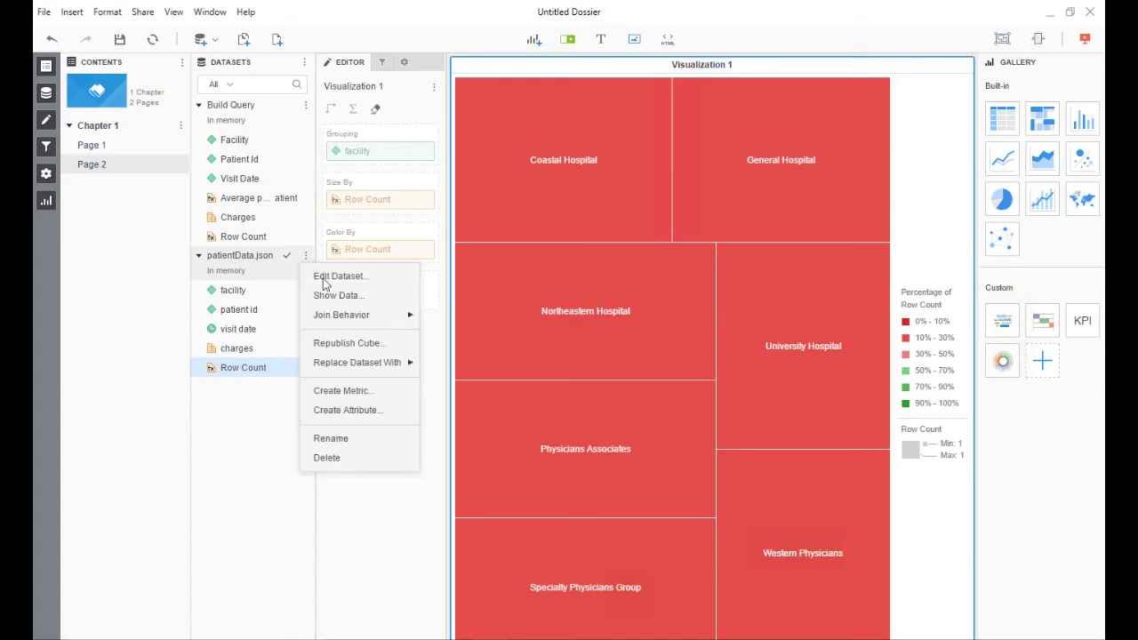
left_click(362, 394)
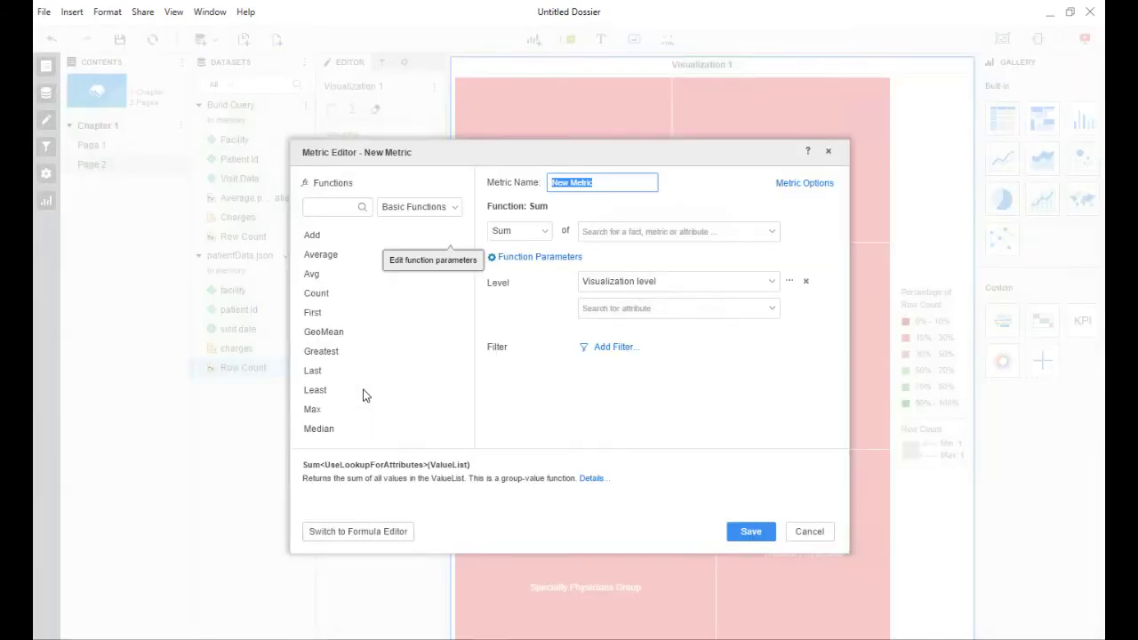
left_click(372, 280)
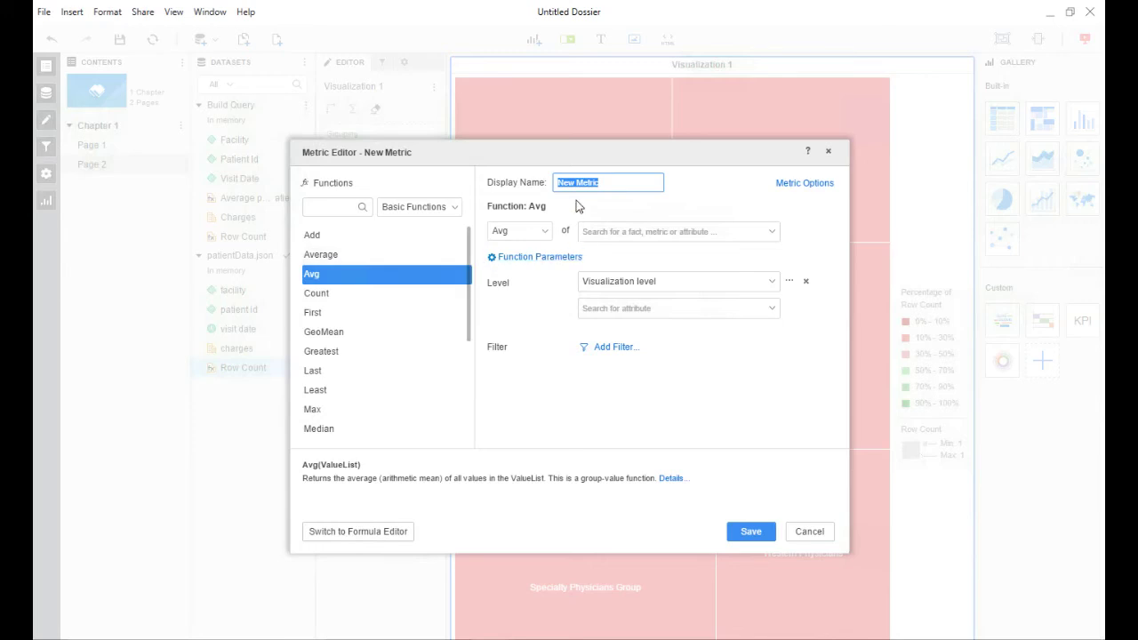
type("Av")
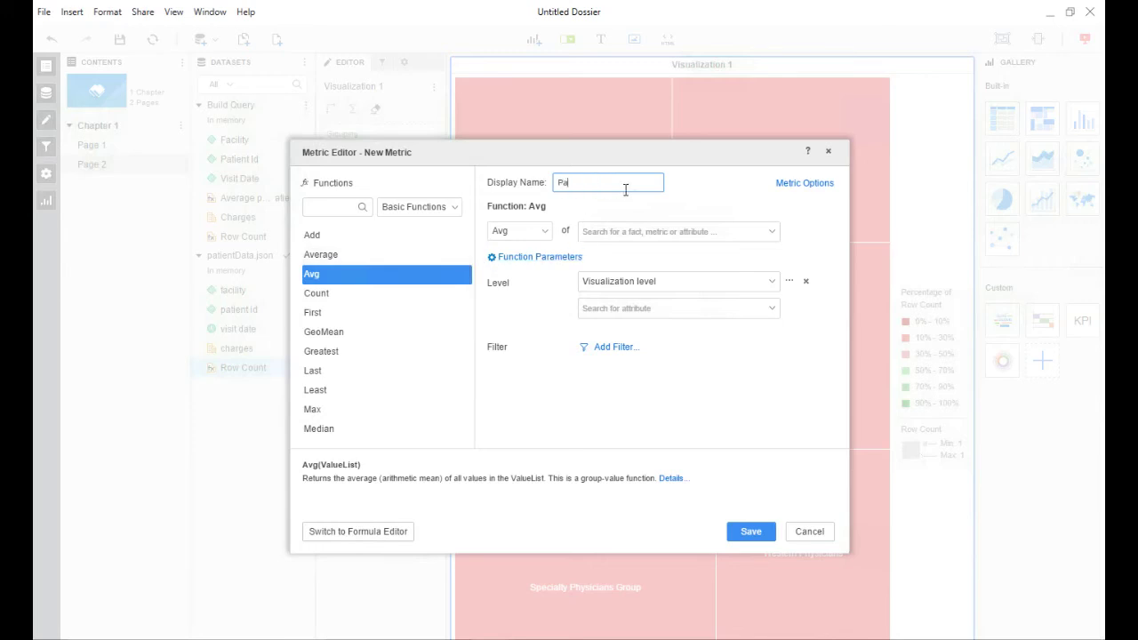
key("BackSpace")
key("BackSpace")
type("Avg per Patient")
- Average charges at the facility level, save the metric, and color the heat map by it instead of Row Count
left_click(663, 231)
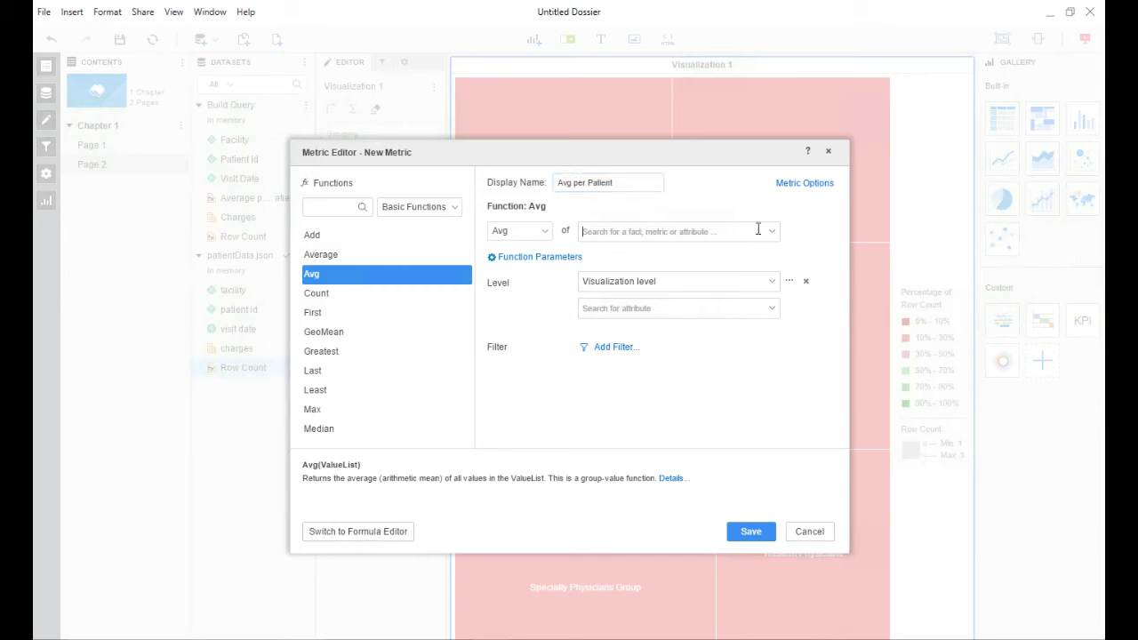
left_click(770, 232)
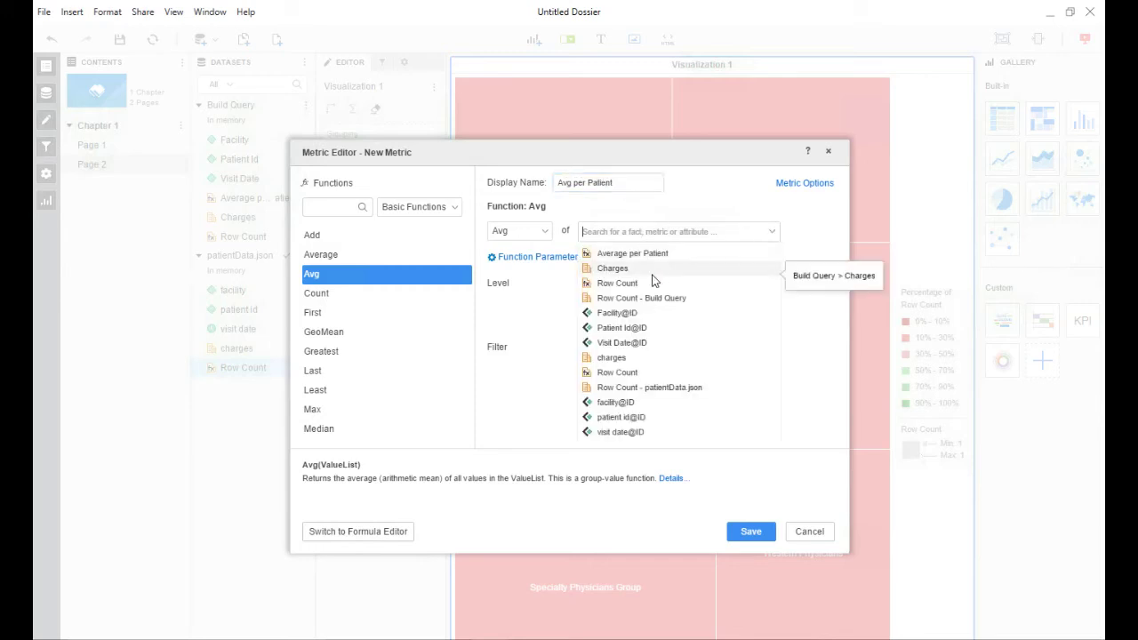
left_click(612, 358)
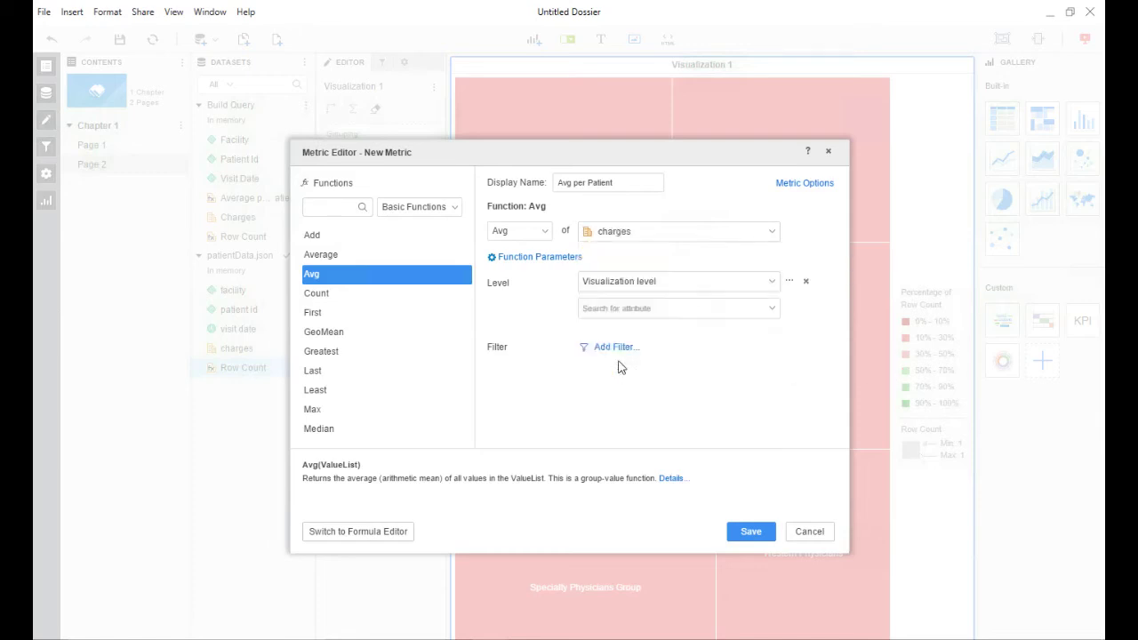
left_click(772, 281)
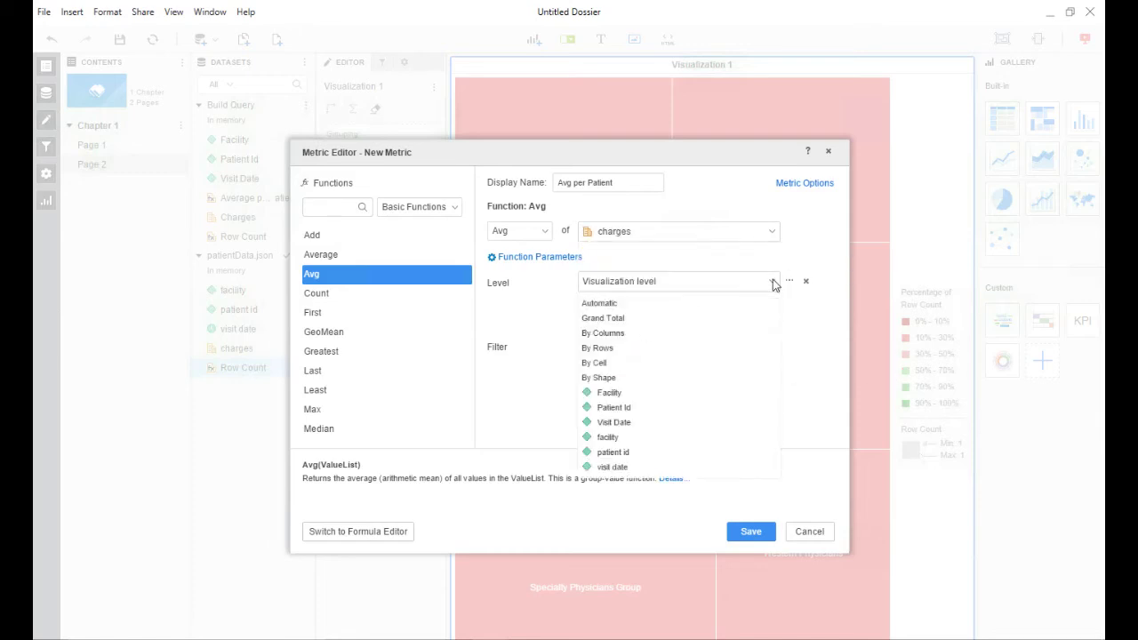
left_click(629, 441)
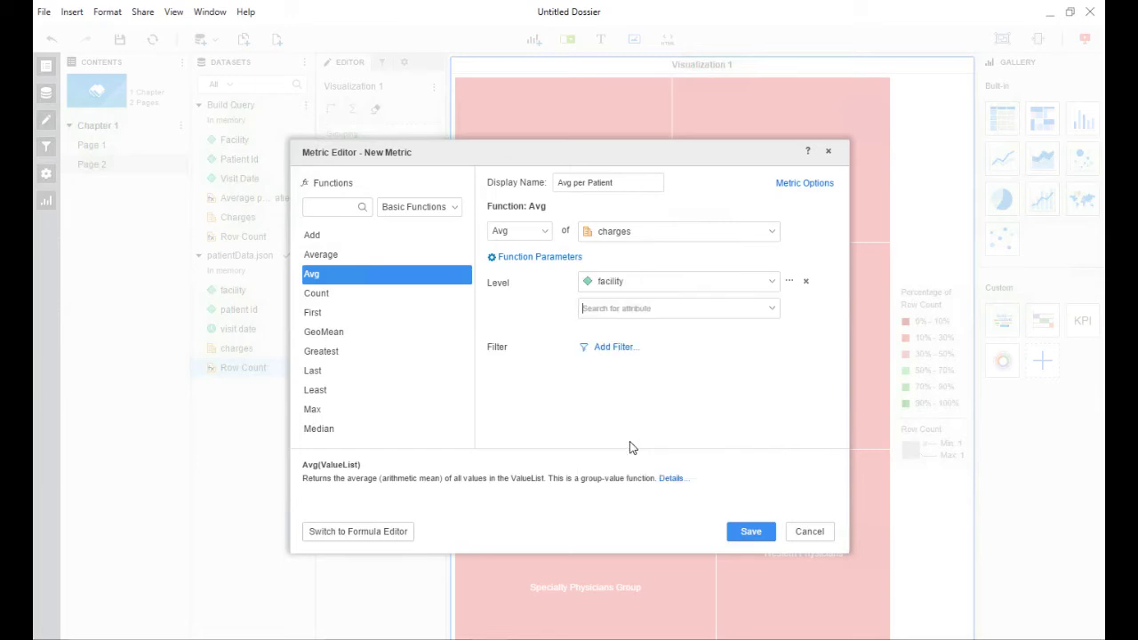
left_click(745, 533)
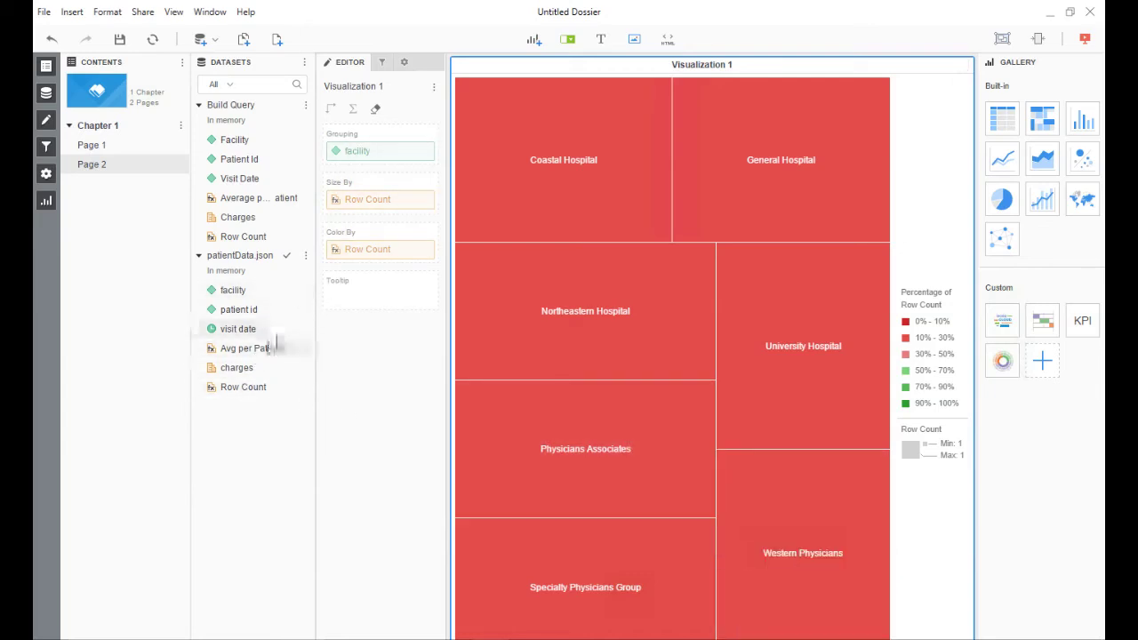
left_click_drag(356, 255, 238, 464)
left_click_drag(240, 350, 346, 254)
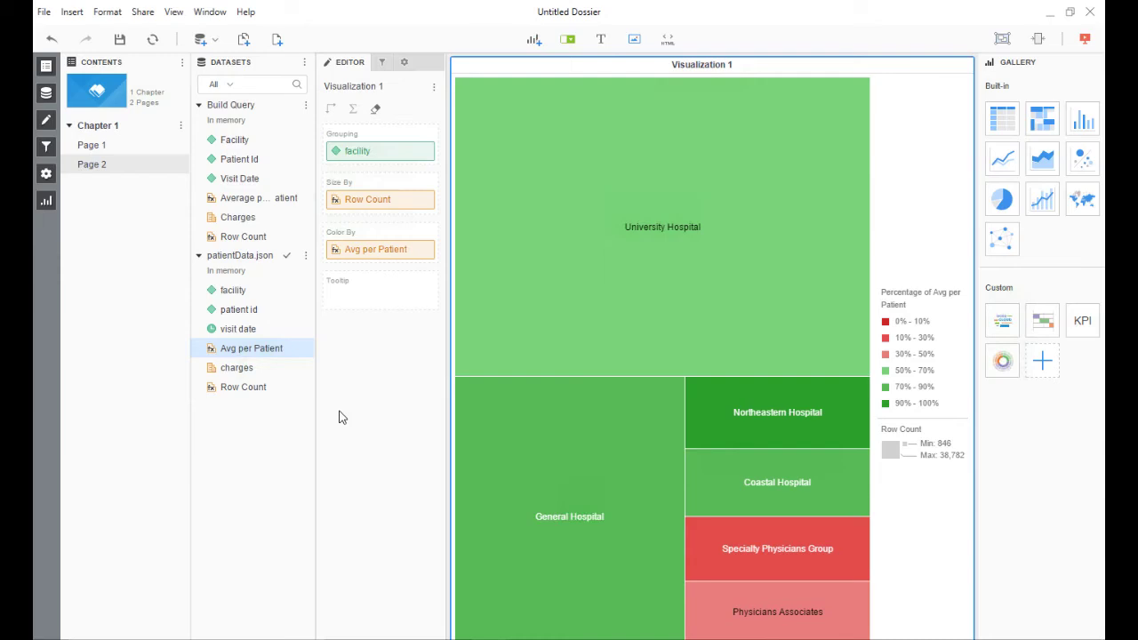
- Open the heat map's Format panel and its Avg per Patient color range Thresholds dialog
right_click(546, 232)
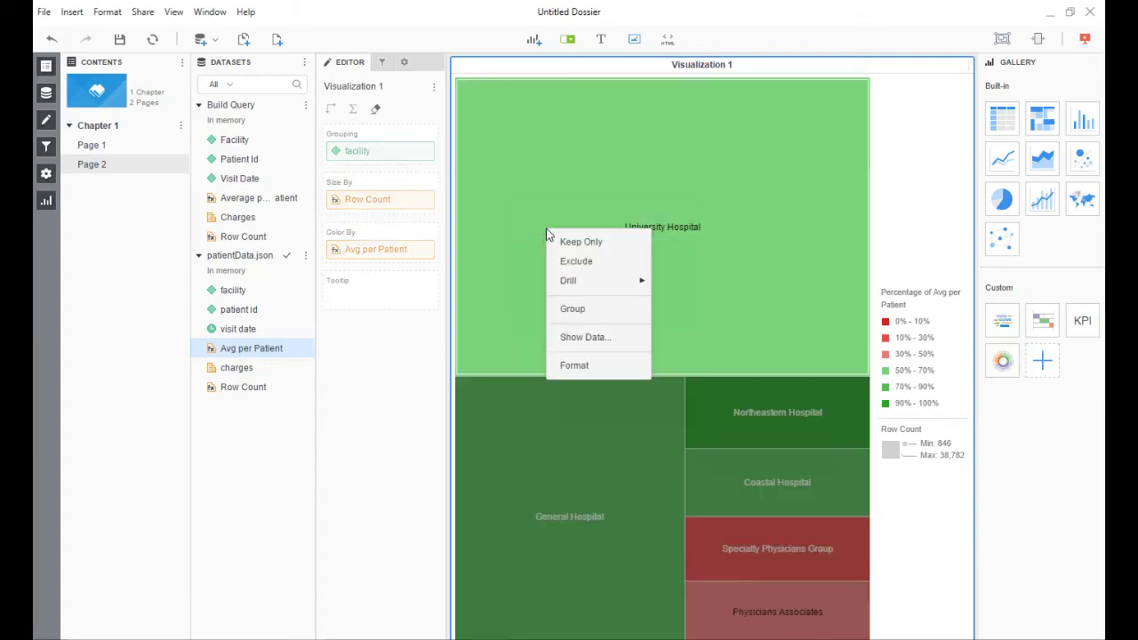
left_click(576, 364)
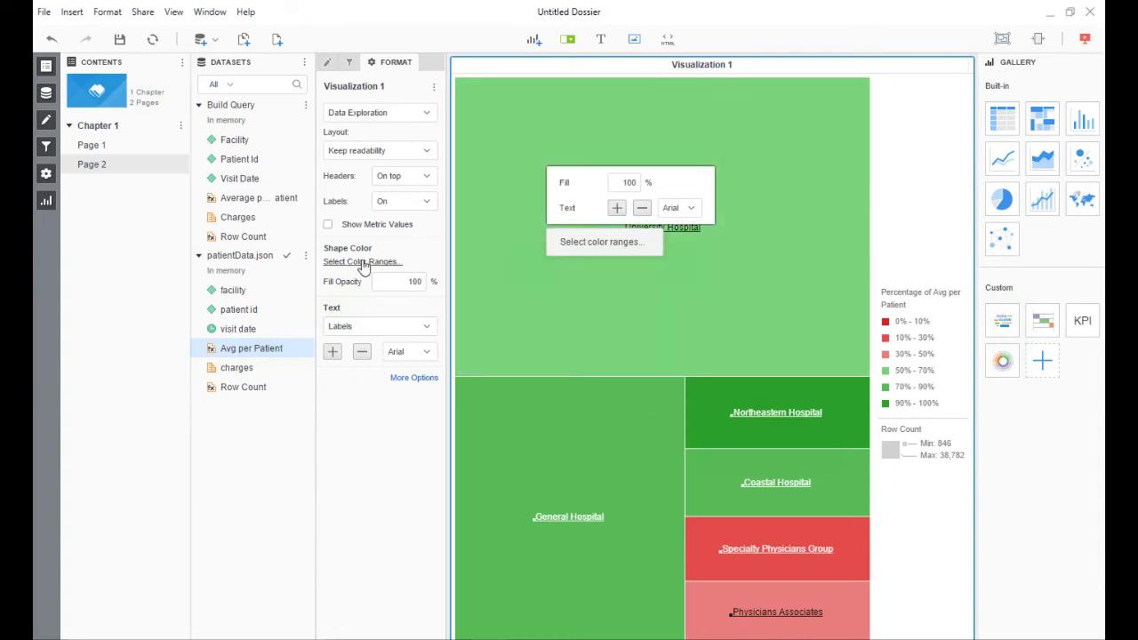
left_click(362, 263)
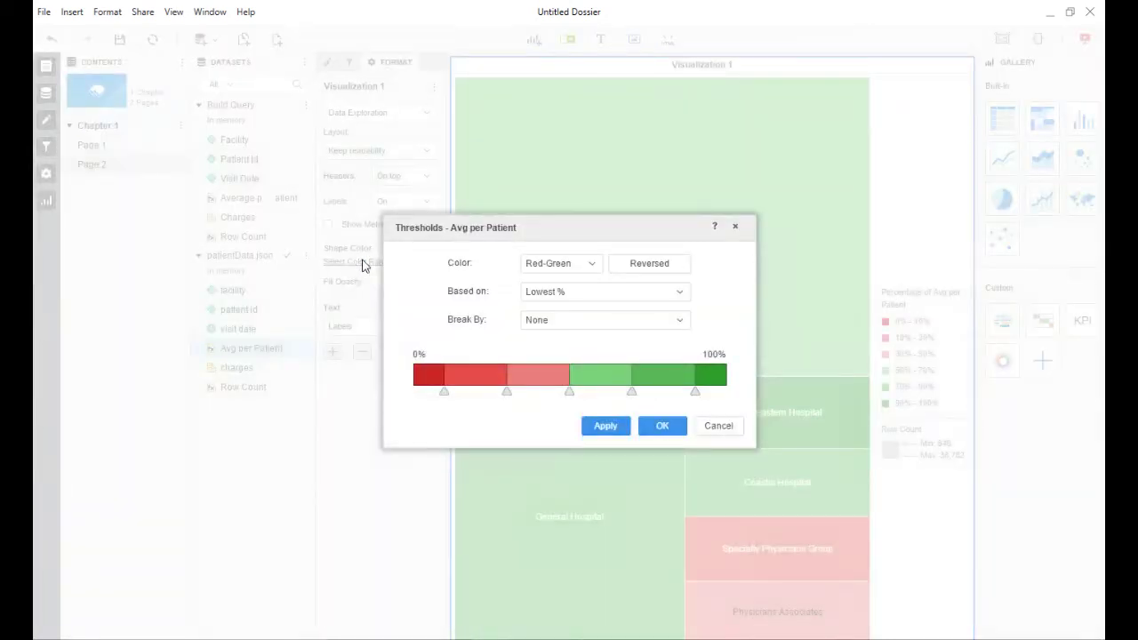
- Base the thresholds on Value and reverse Red-Green so higher averages show red
left_click(551, 297)
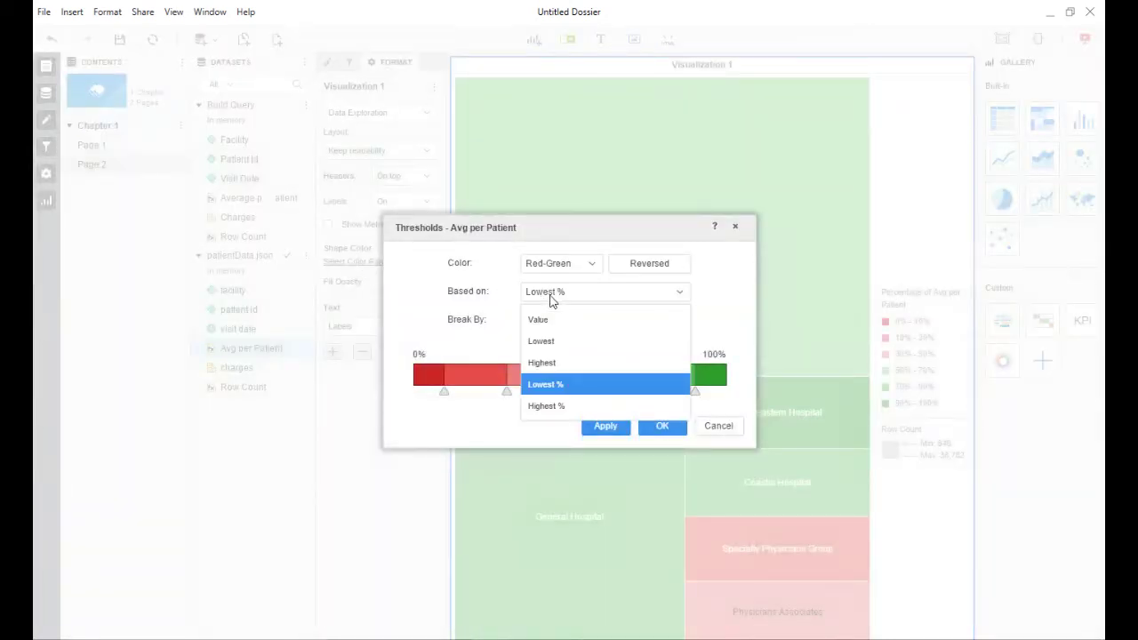
left_click(550, 321)
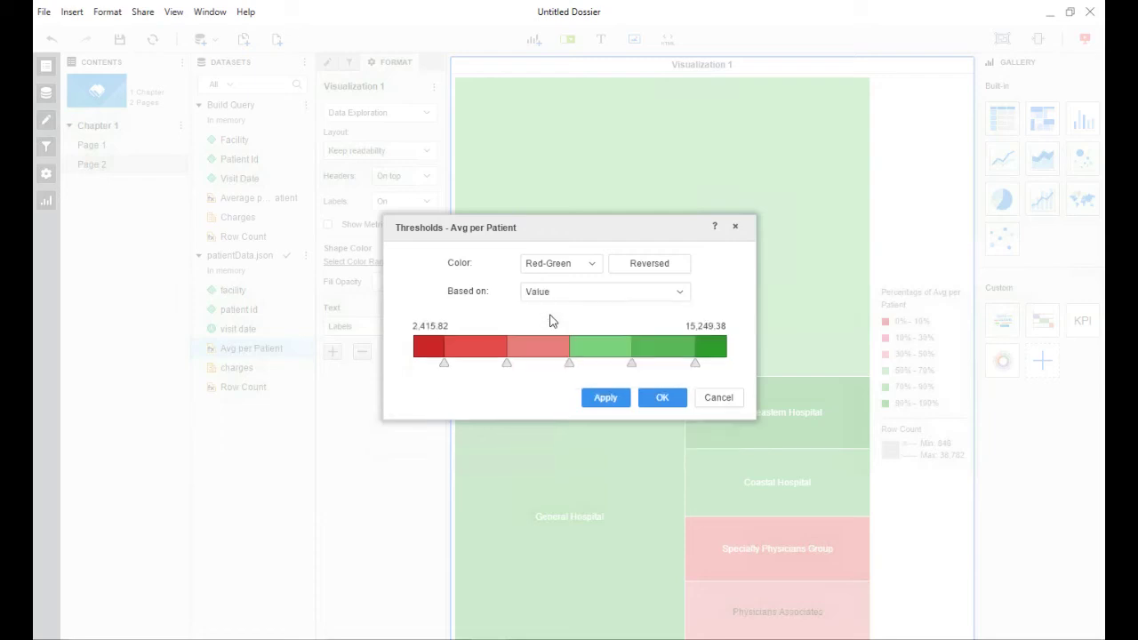
left_click(673, 266)
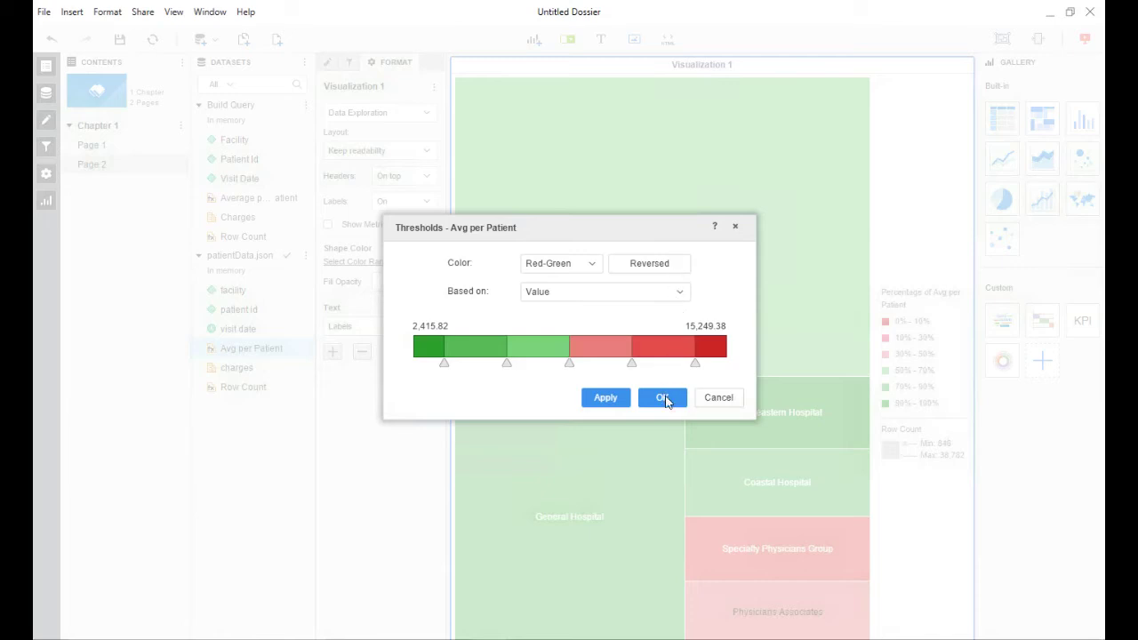
left_click(665, 398)
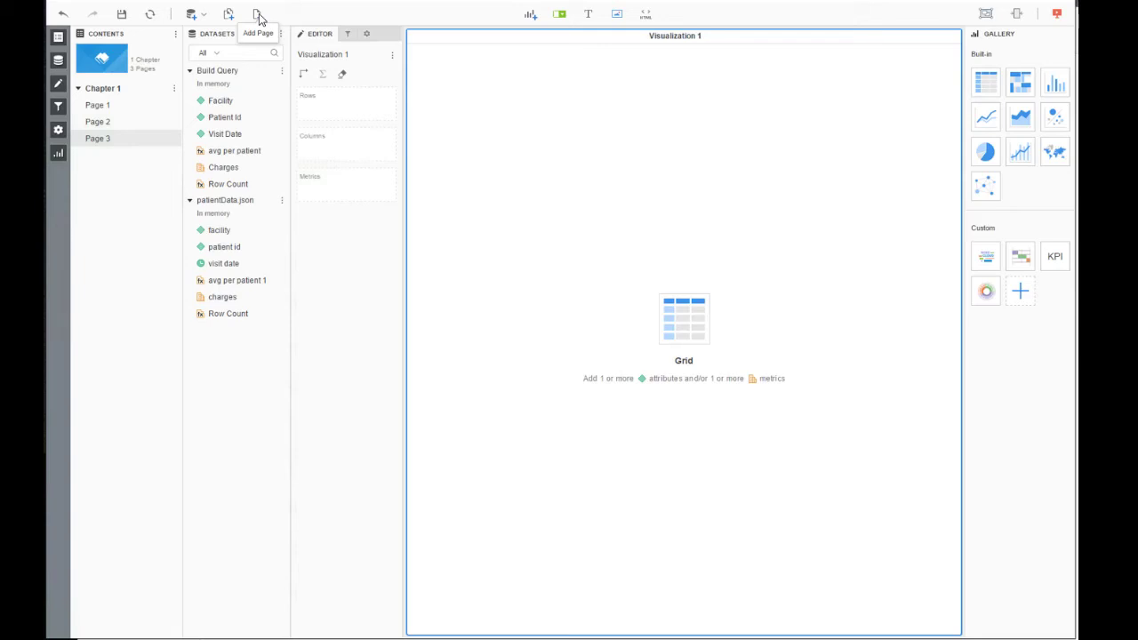
left_click(281, 34)
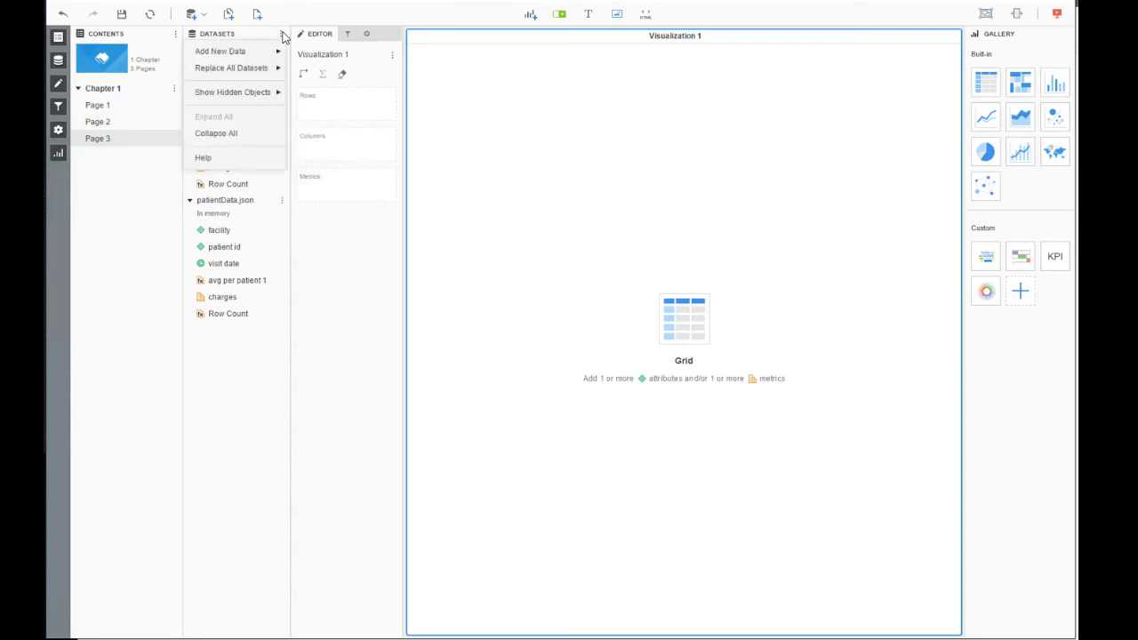
mouse_move(267, 51)
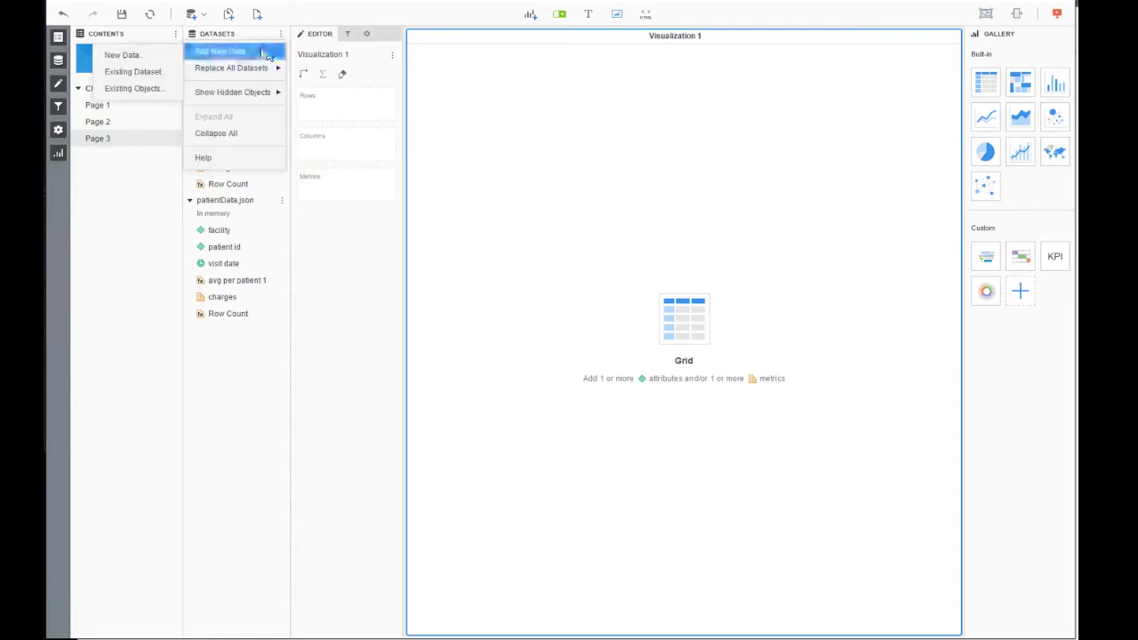
left_click(156, 58)
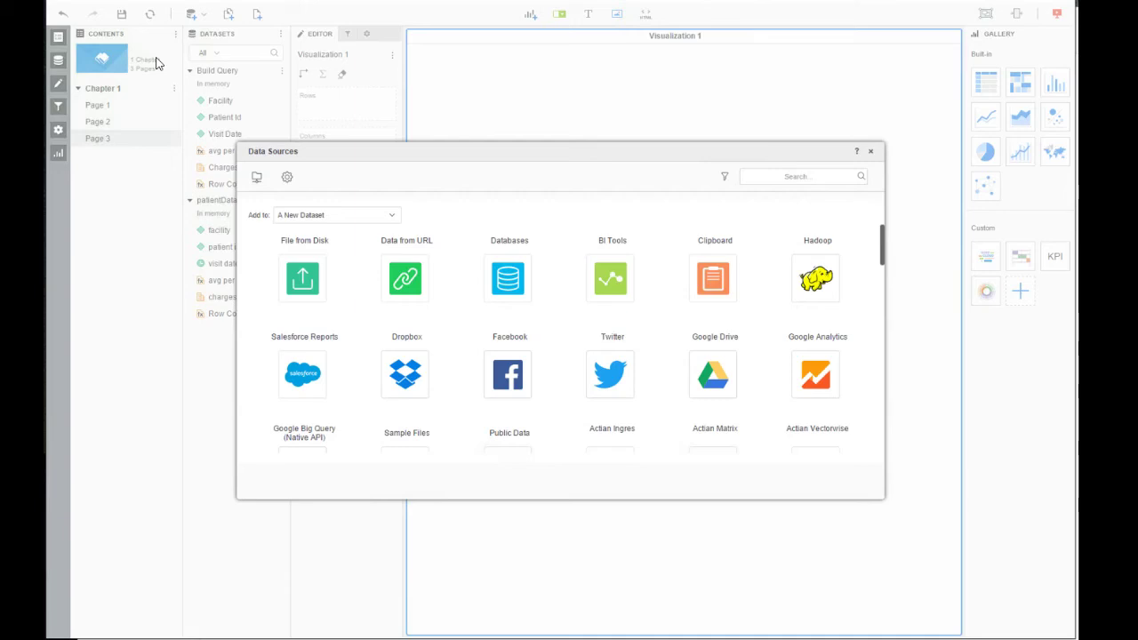
left_click(425, 291)
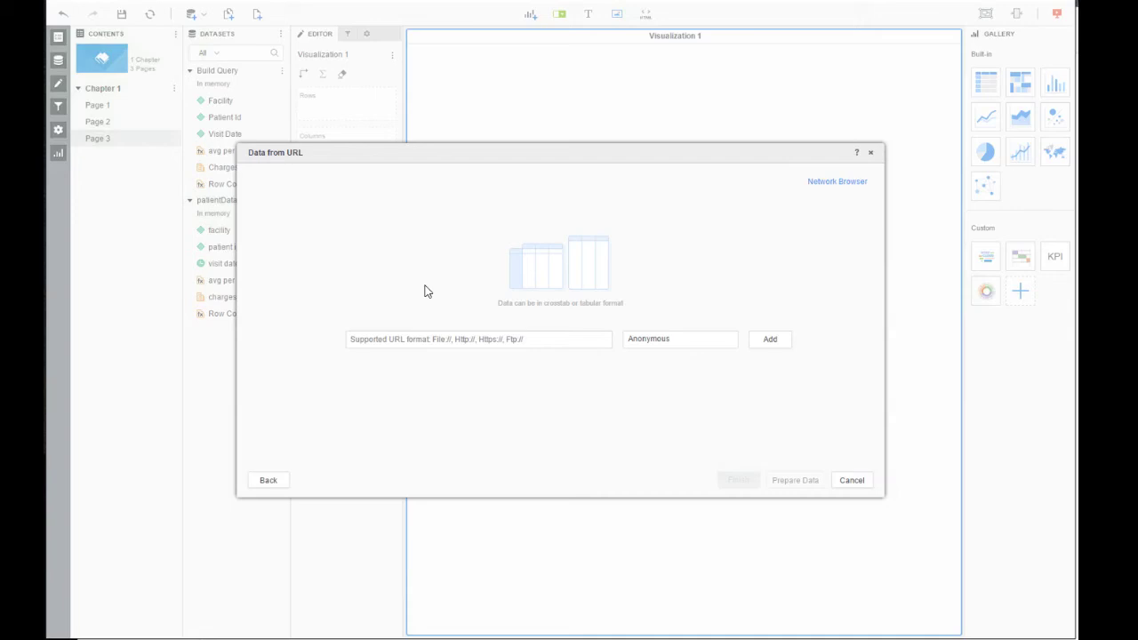
left_click(402, 340)
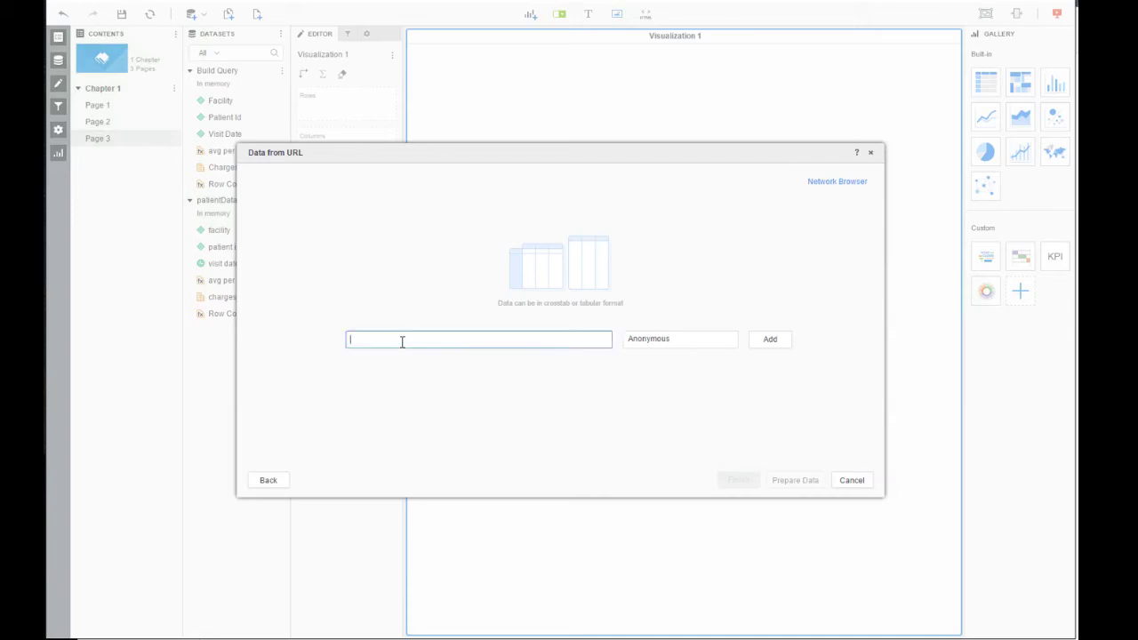
type("http://rojo.local:9000/LATEST/resources/PatientSearch")
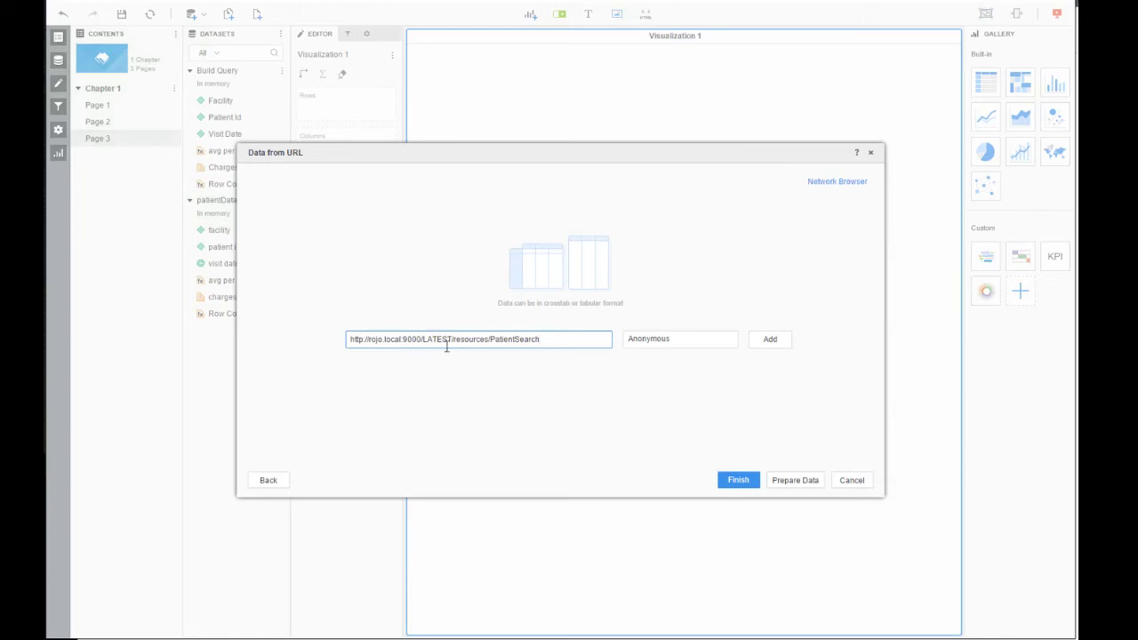
left_click(730, 339)
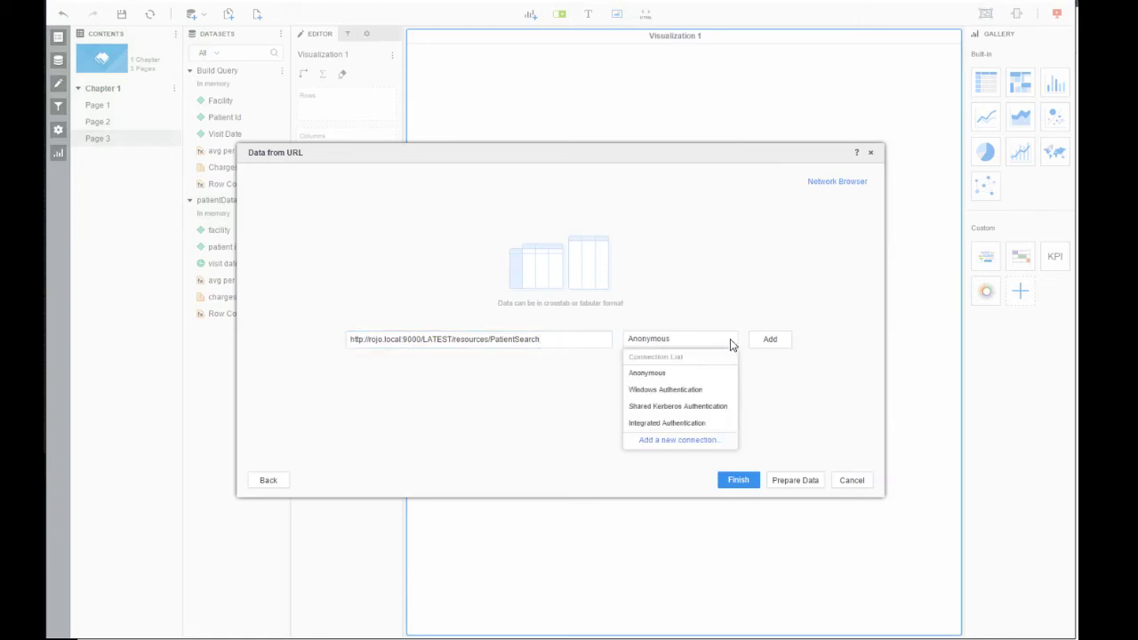
- Save a Username and Password connection named ML Admin with the server's login credentials
left_click(702, 442)
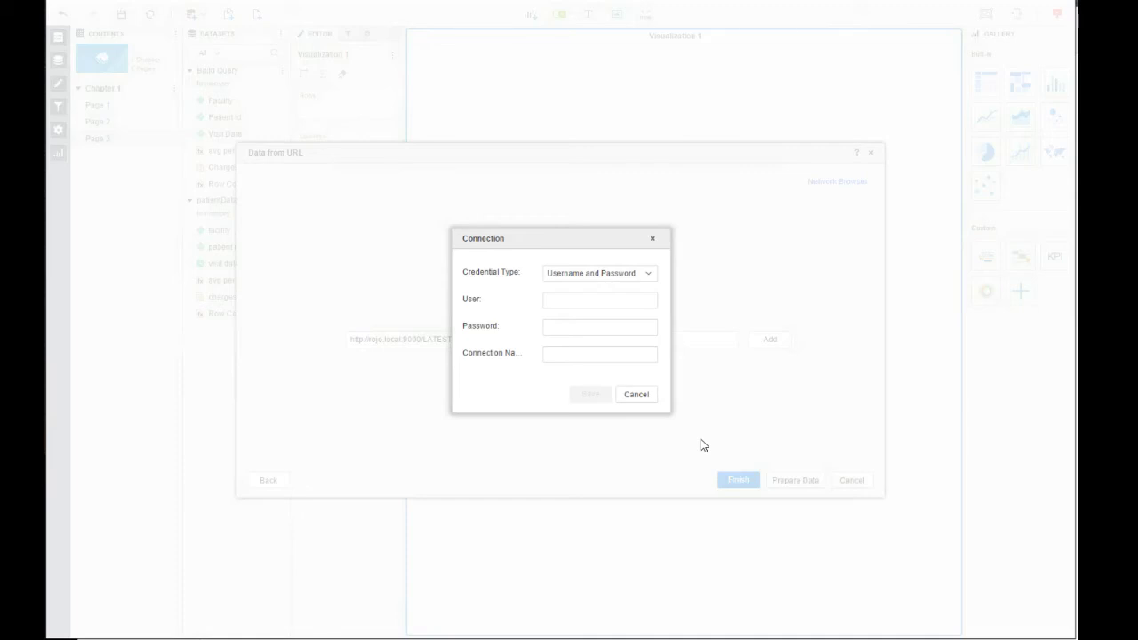
left_click(579, 298)
type("admin")
key("Tab")
type("admin")
key("Tab")
type("ML")
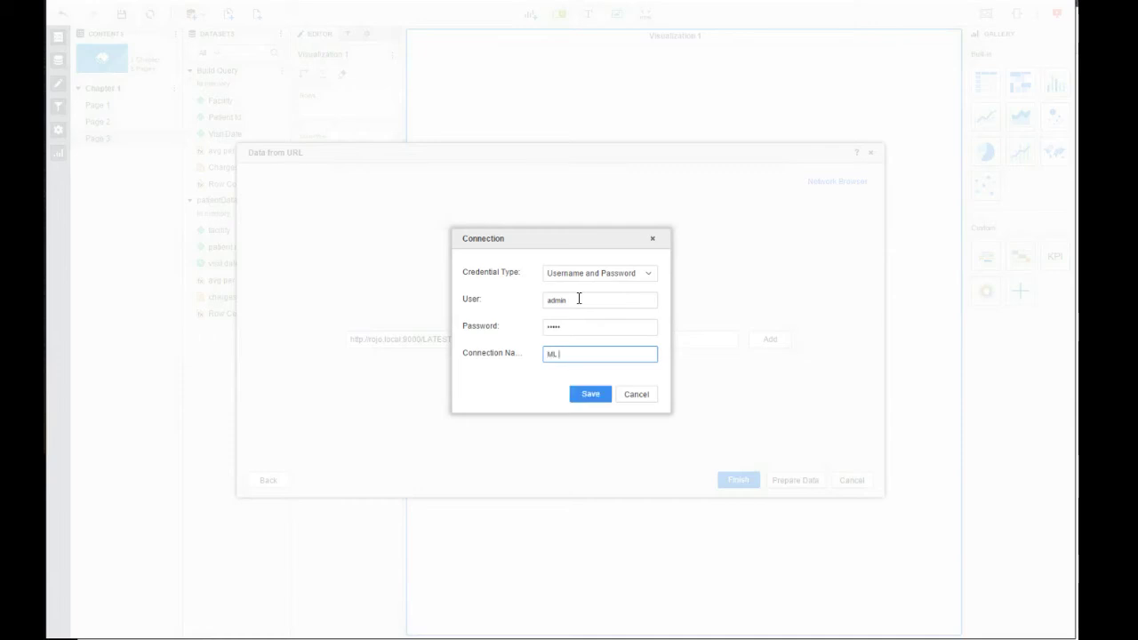
type(" Admin")
left_click(586, 395)
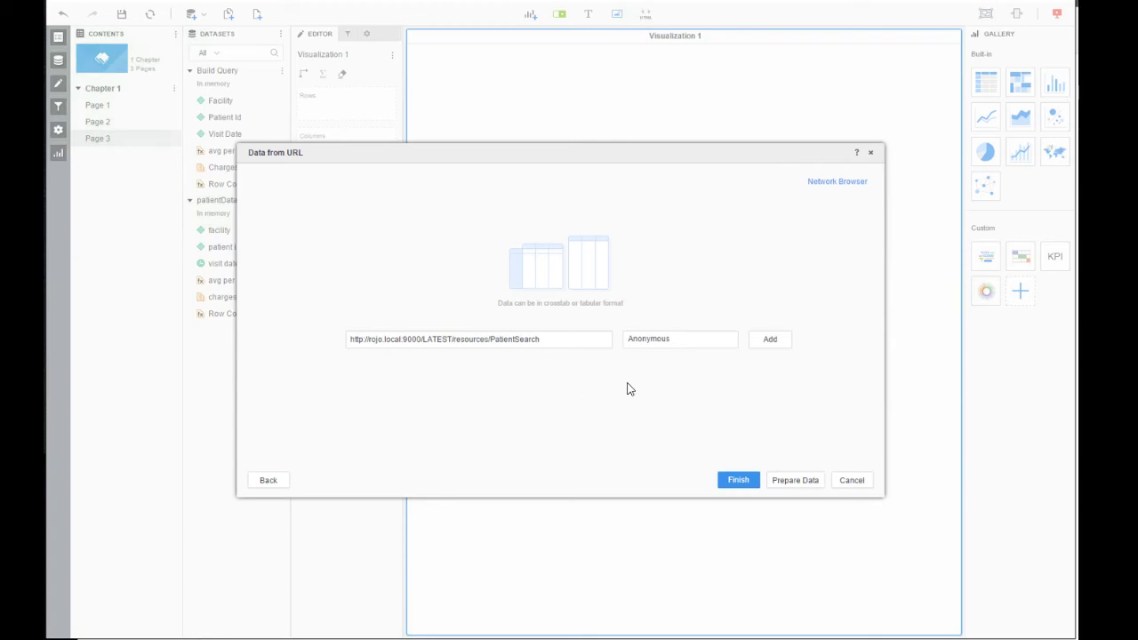
- Authenticate with the ML Admin connection and finish importing the PatientSearch URL data
left_click(727, 343)
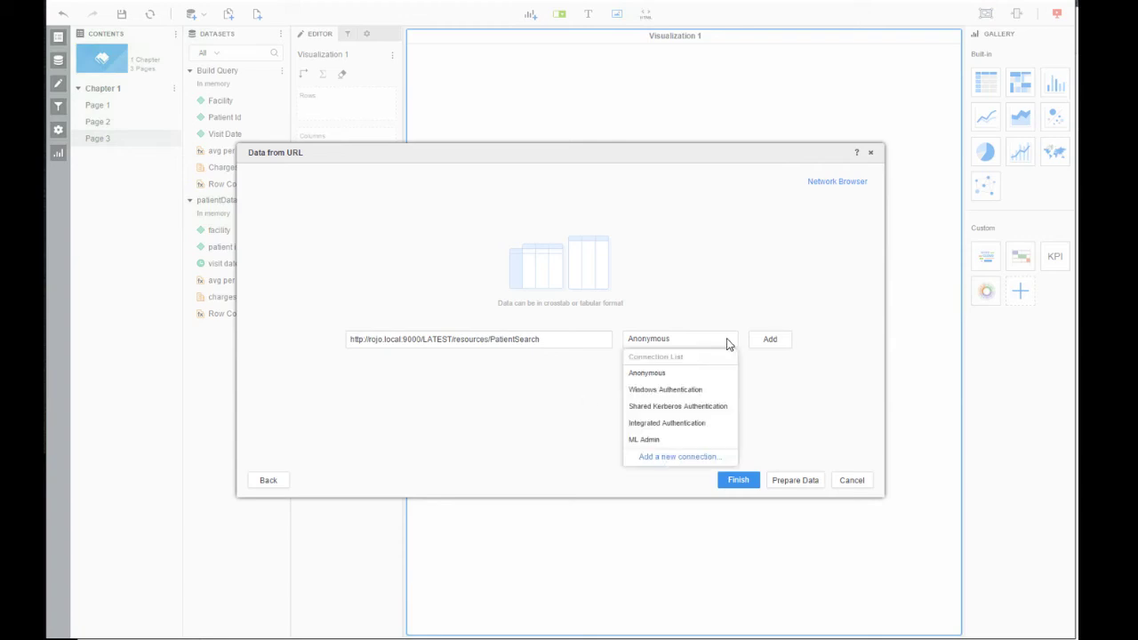
left_click(678, 440)
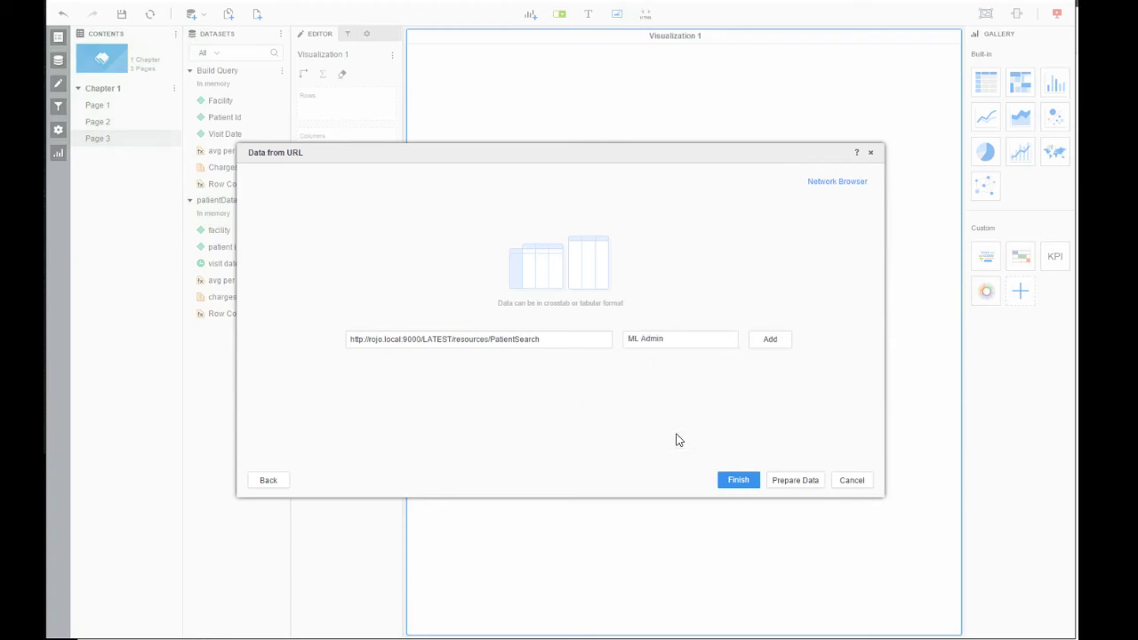
left_click(736, 480)
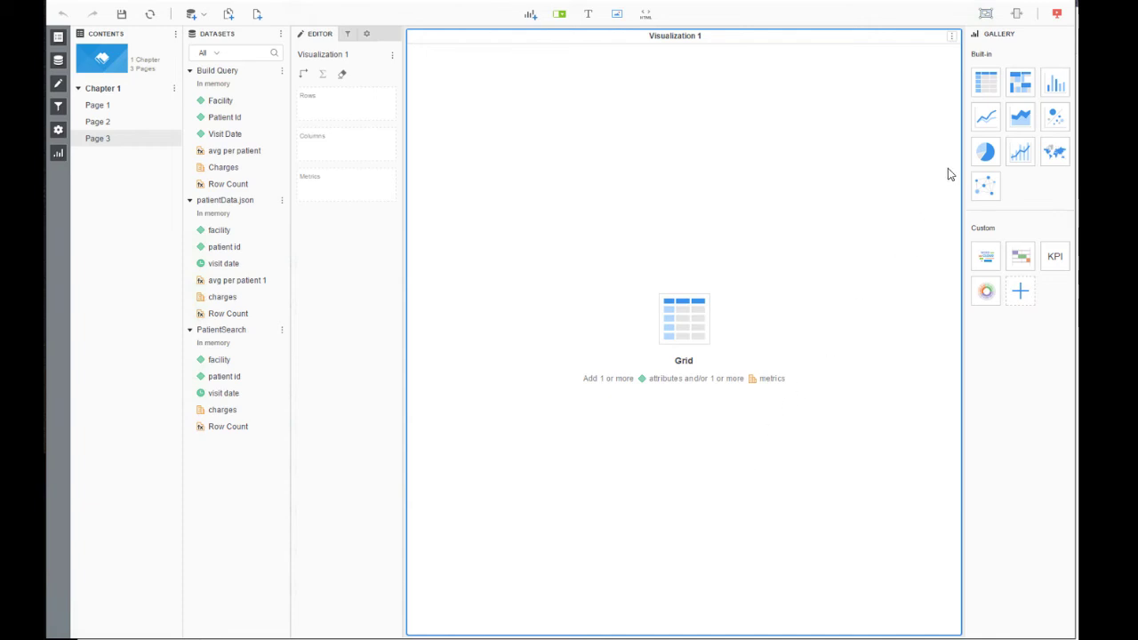
- Change page 3's Visualization 1 into a pie chart from the Gallery
left_click(982, 156)
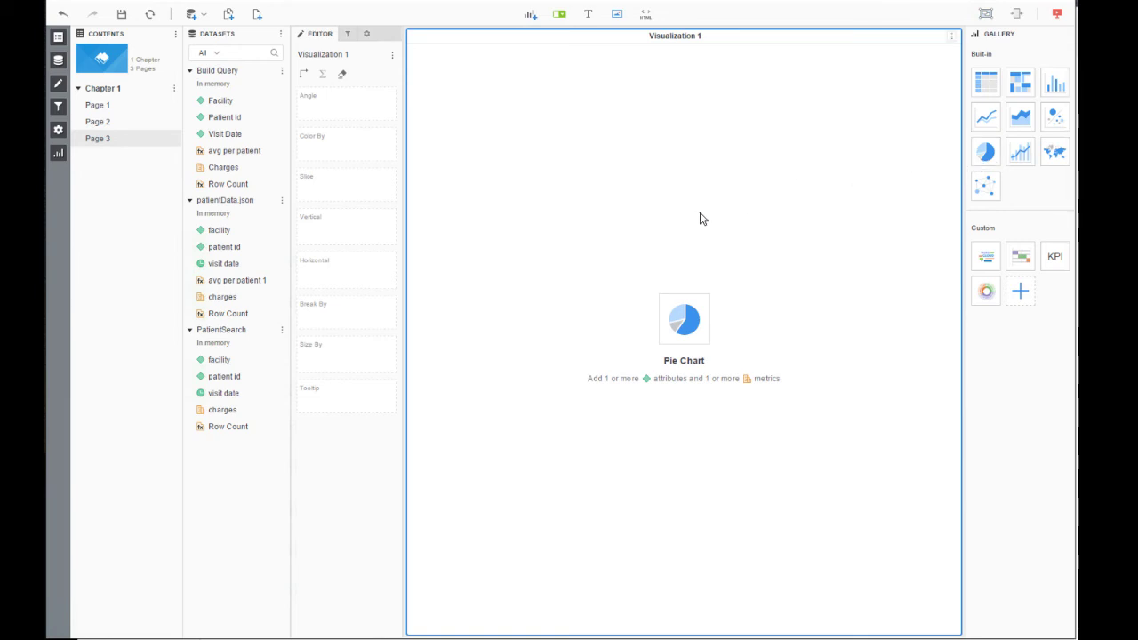
left_click(281, 331)
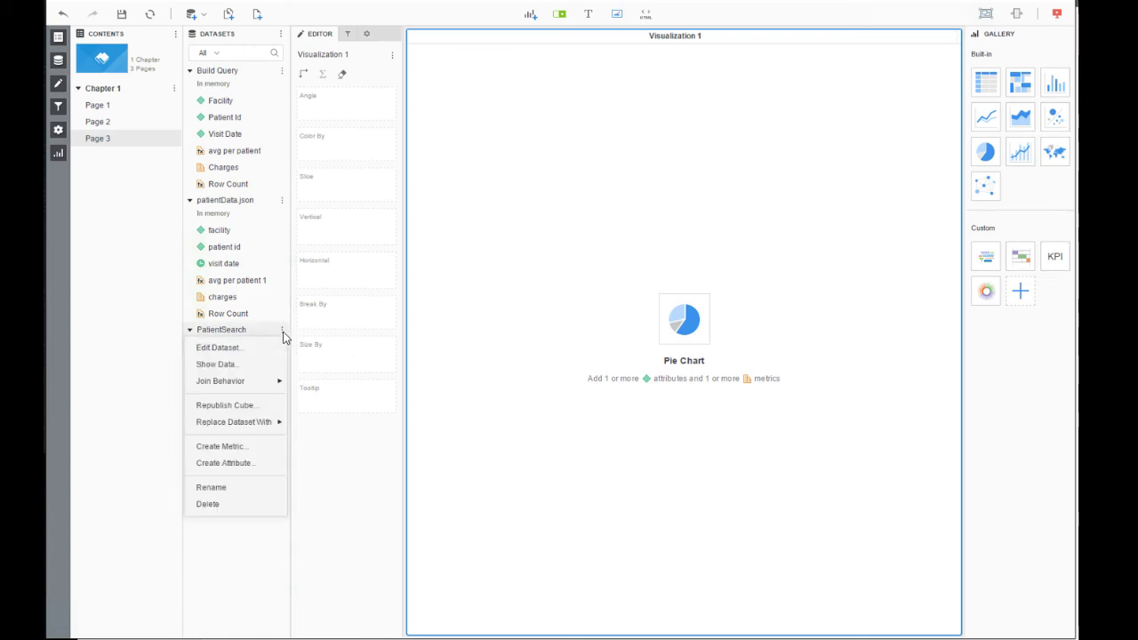
- Create and save metric 'avg per patient json': Avg of charges at Level facility
left_click(249, 449)
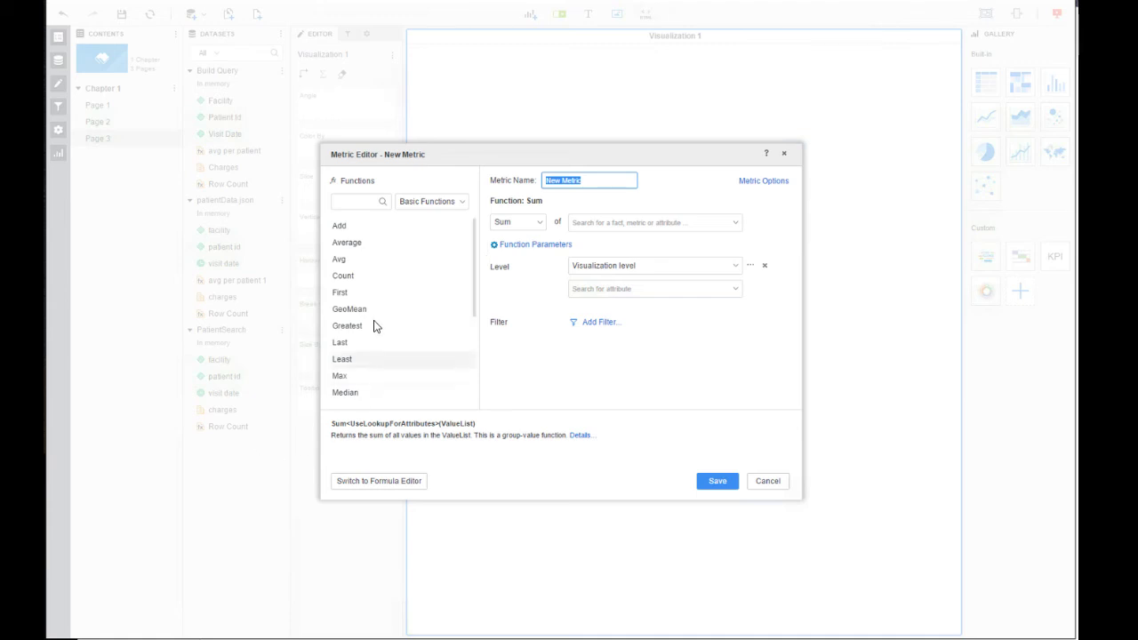
left_click(342, 261)
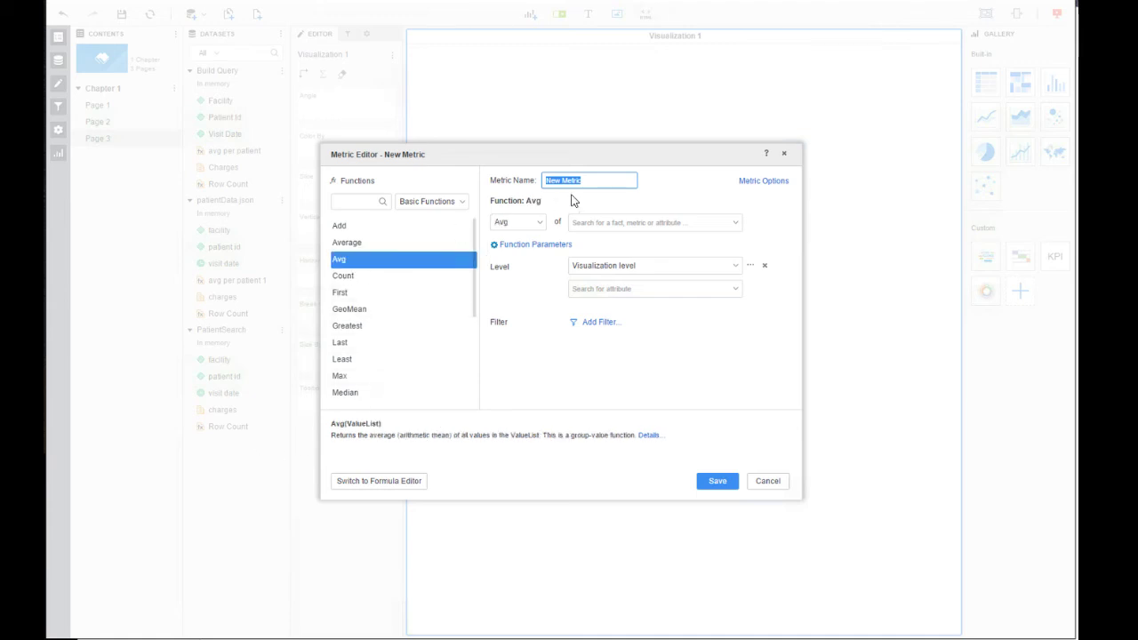
type("avg per patient")
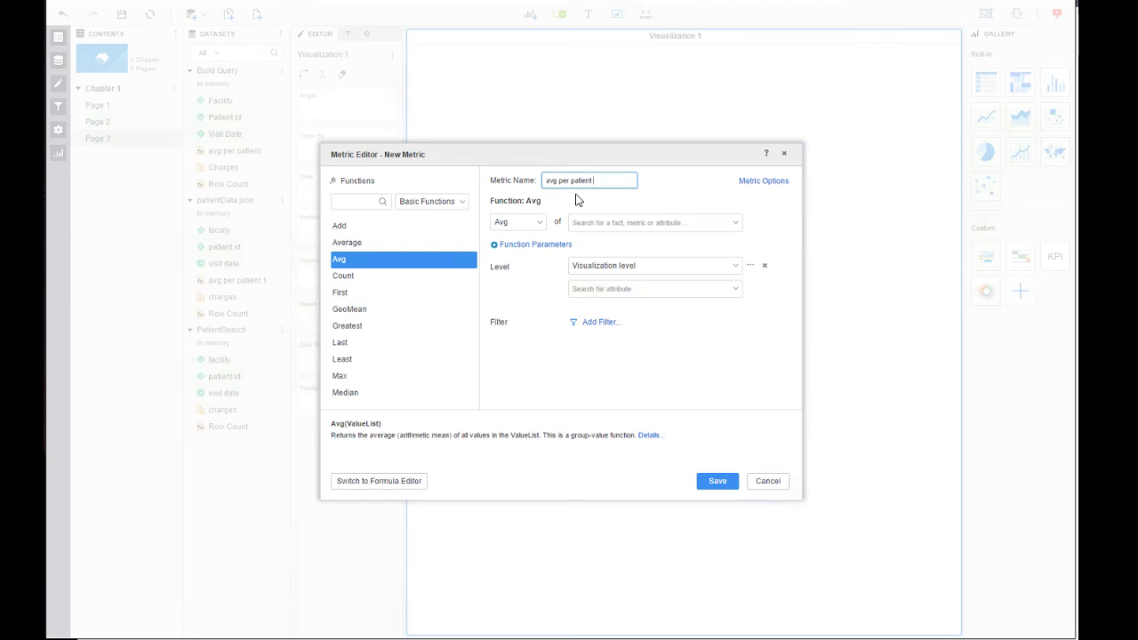
type(" json")
left_click(591, 220)
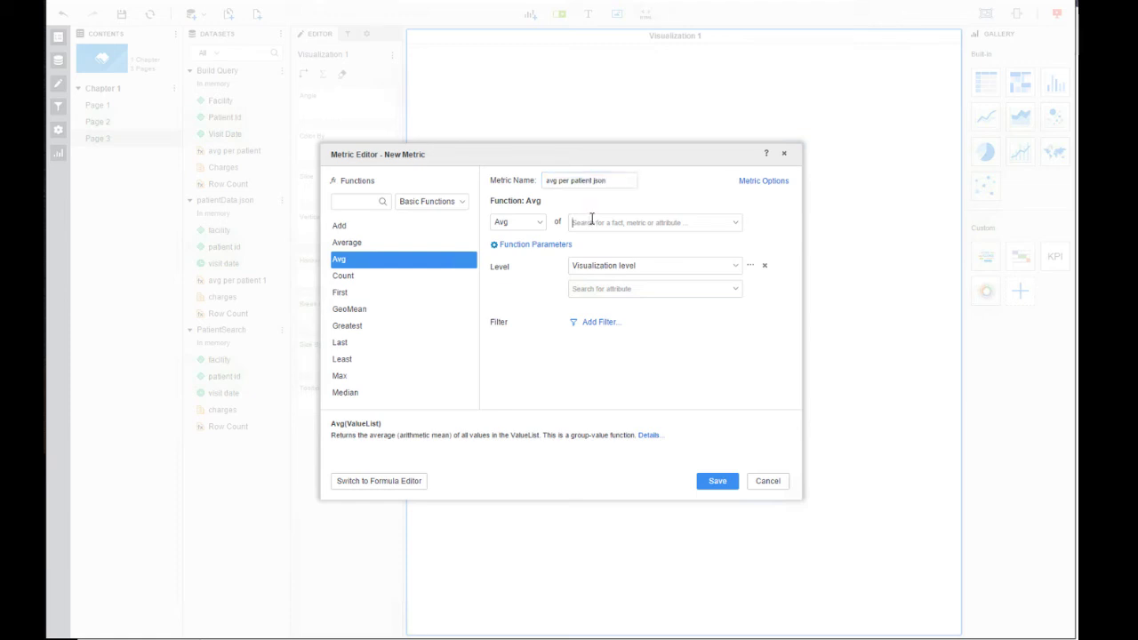
type("cha")
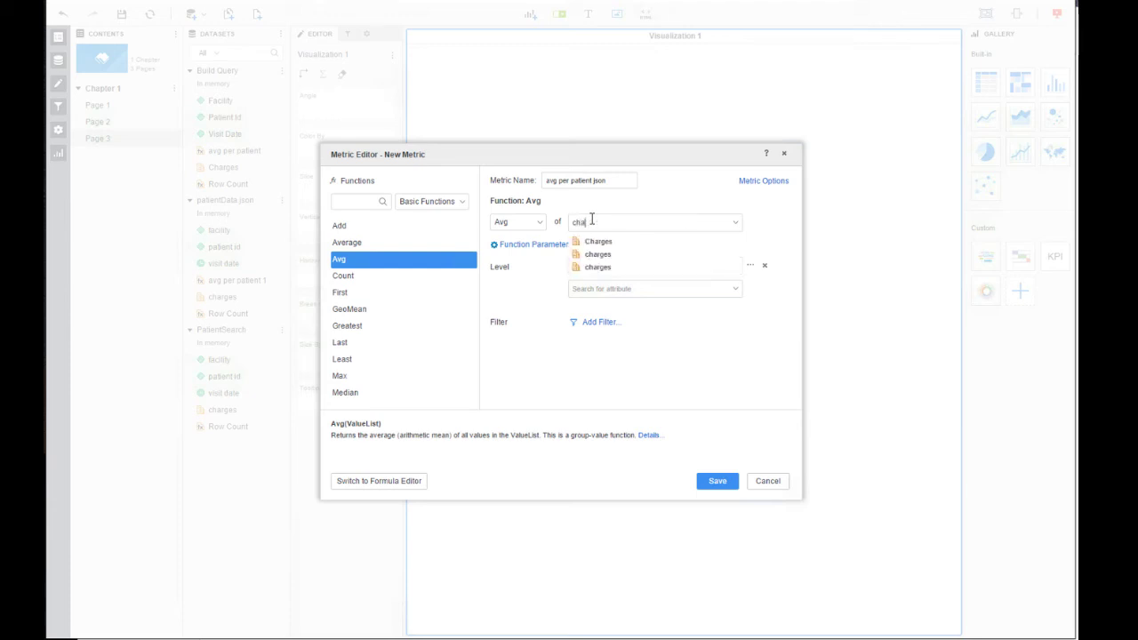
left_click(615, 269)
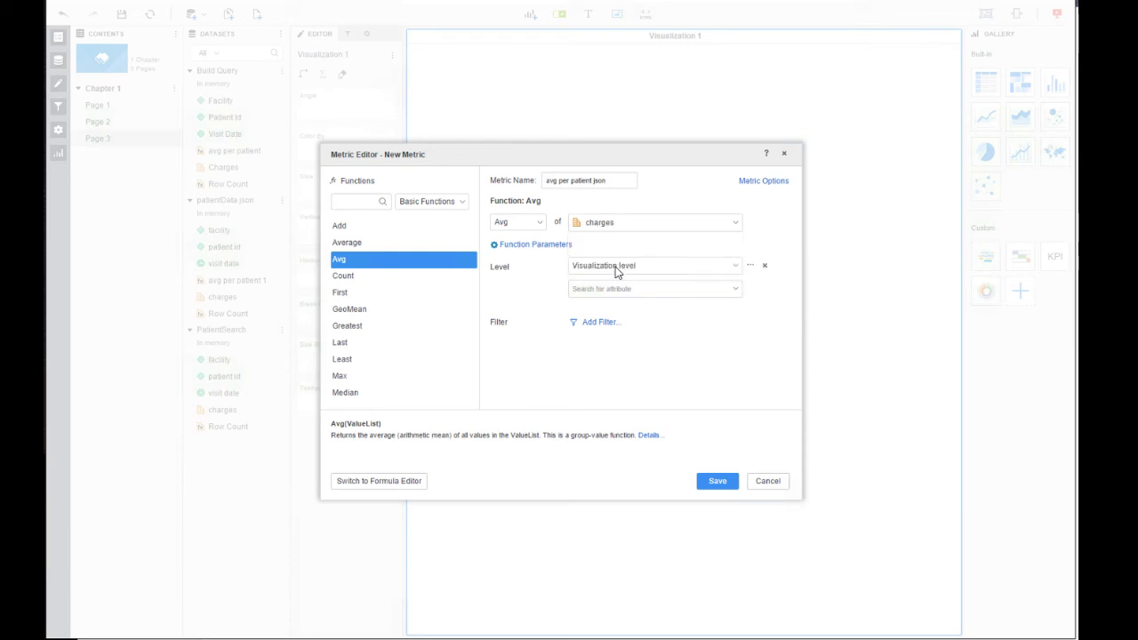
left_click(728, 270)
left_click(734, 266)
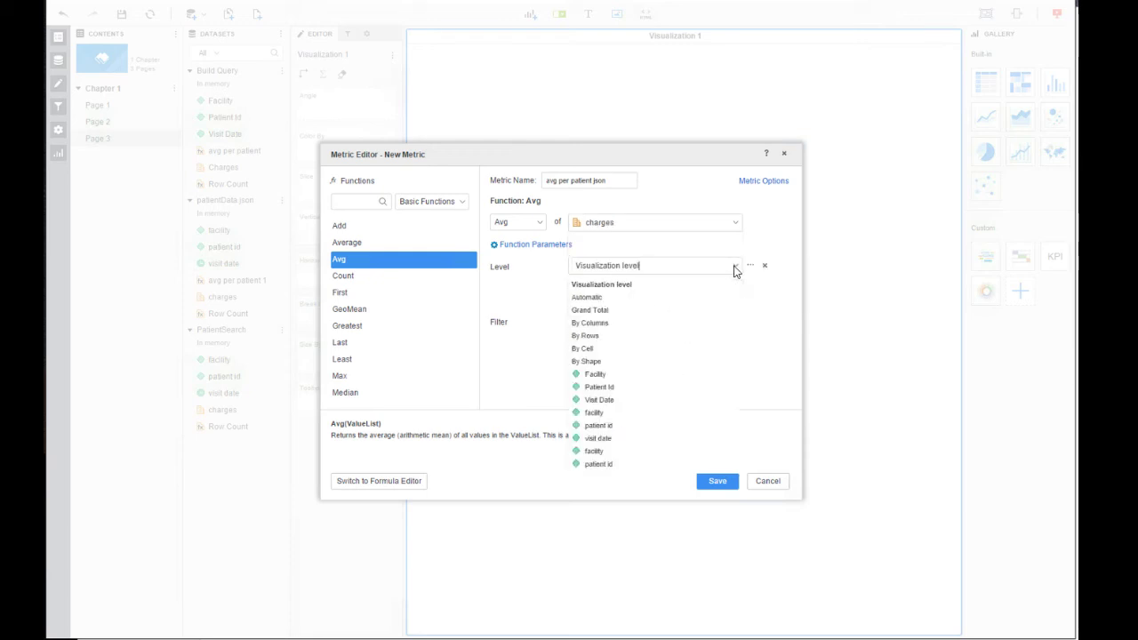
scroll(617, 409, "down", 1)
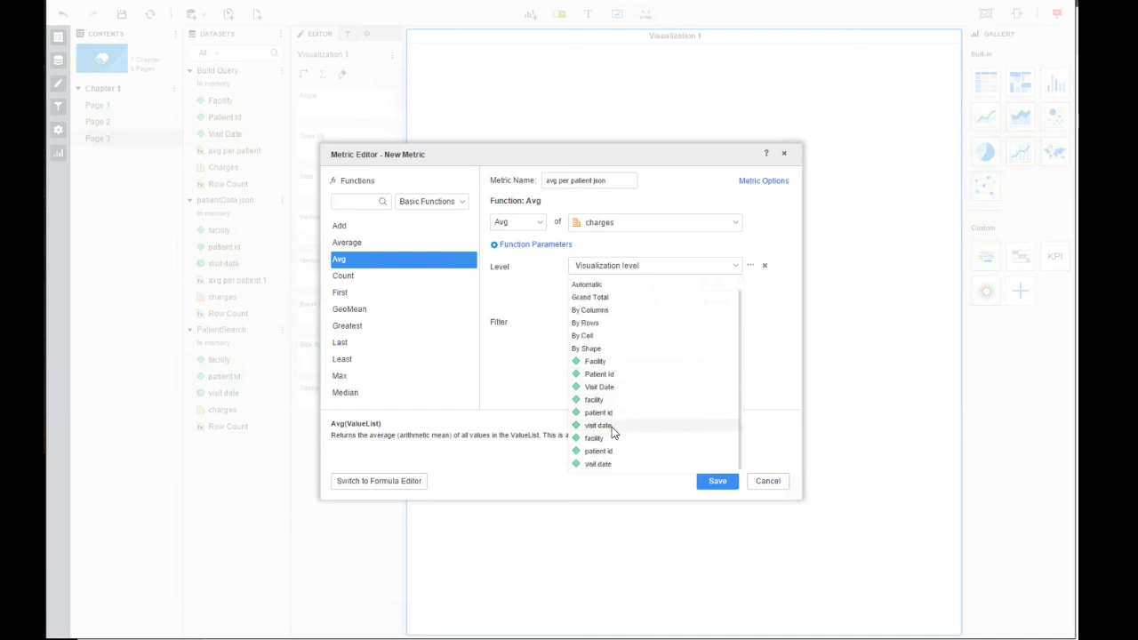
left_click(615, 438)
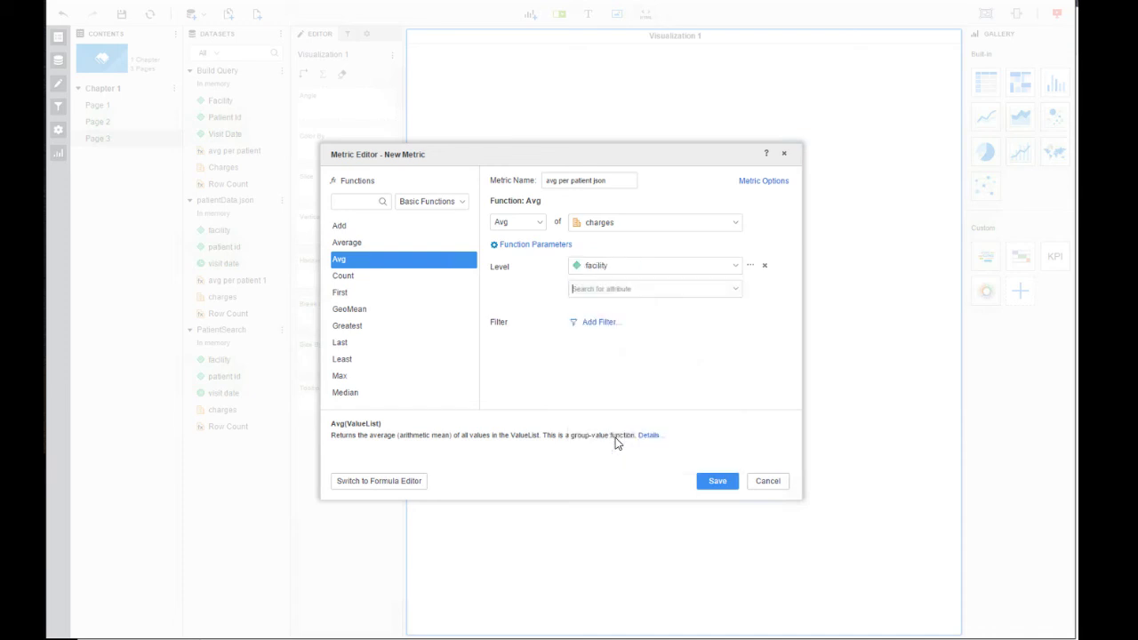
left_click(716, 481)
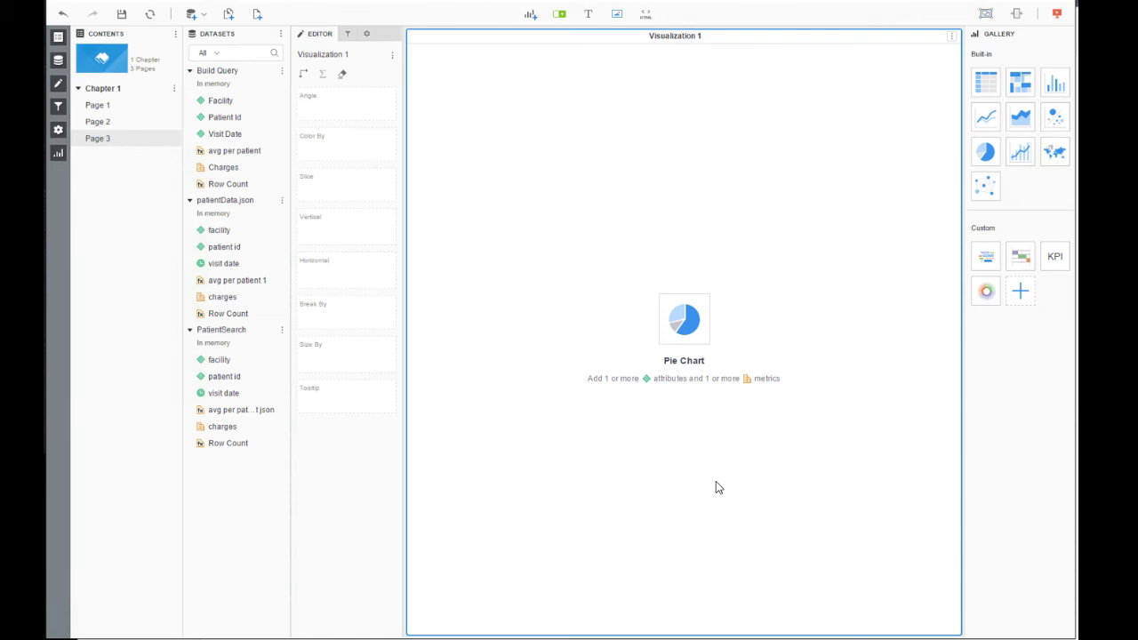
- Start a new PatientSearch formula metric named 'high charge' with the default formula cleared
left_click(283, 330)
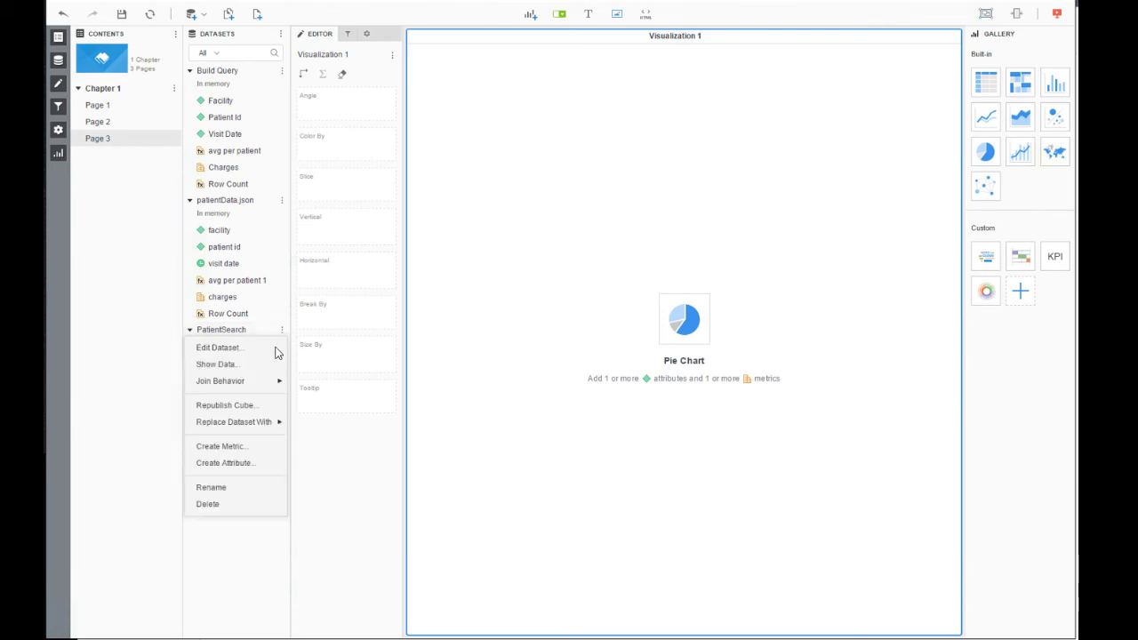
left_click(258, 447)
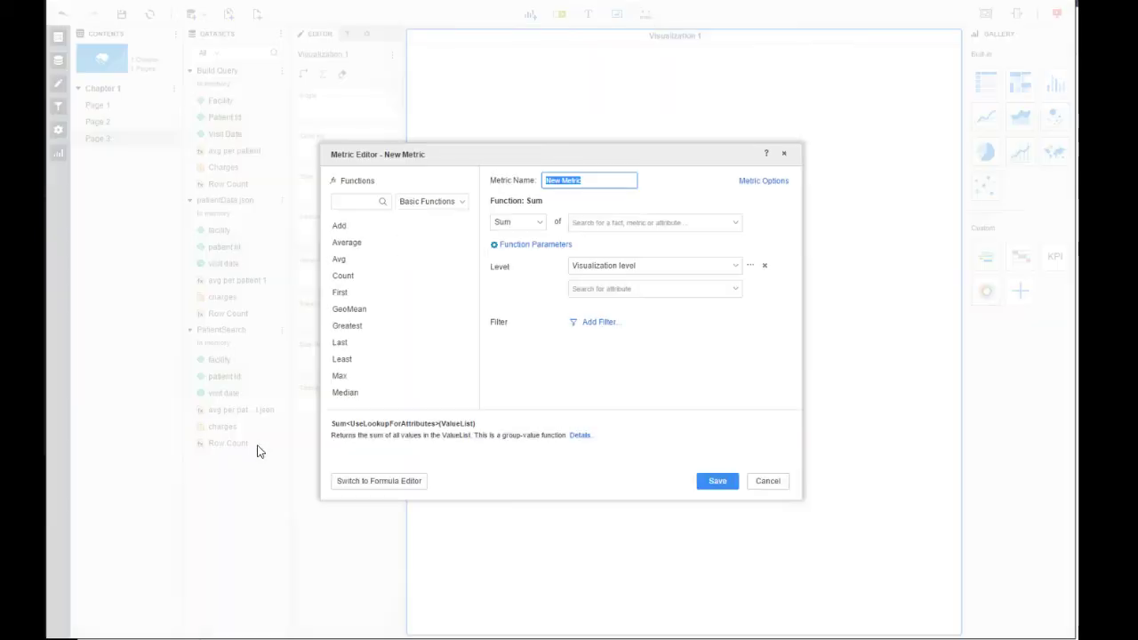
left_click(374, 481)
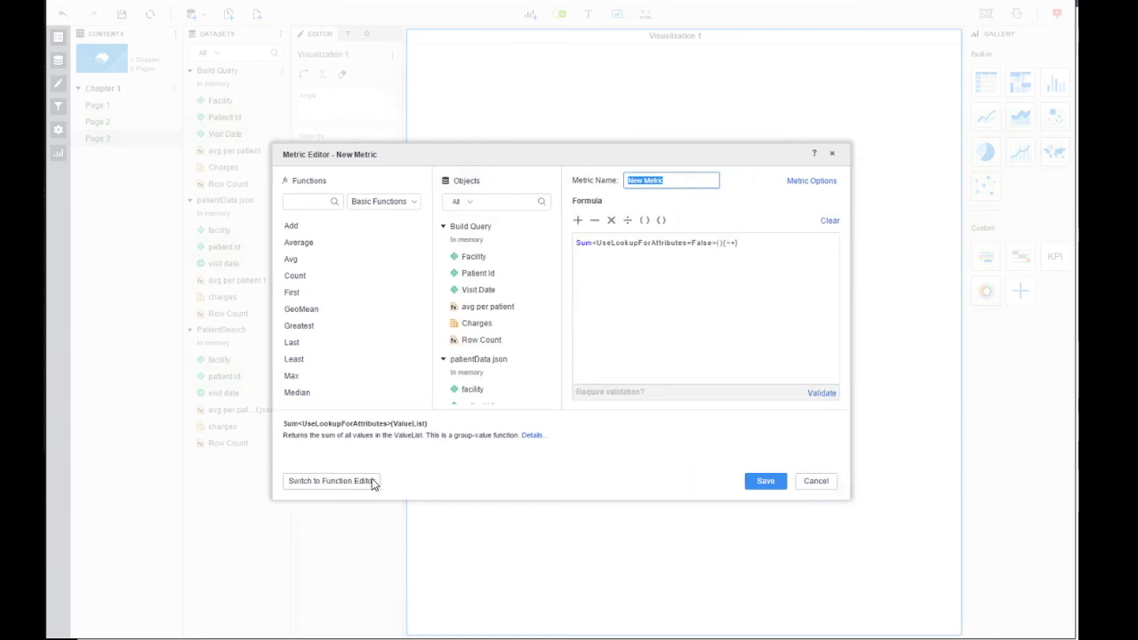
left_click(830, 222)
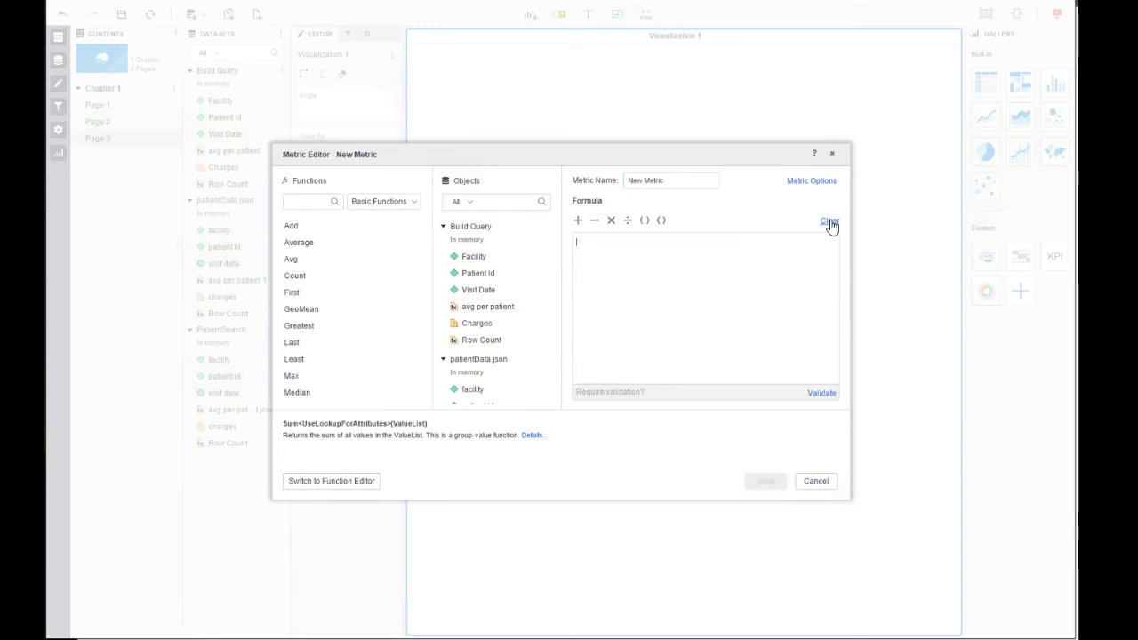
left_click(708, 180)
left_click_drag(708, 181, 616, 184)
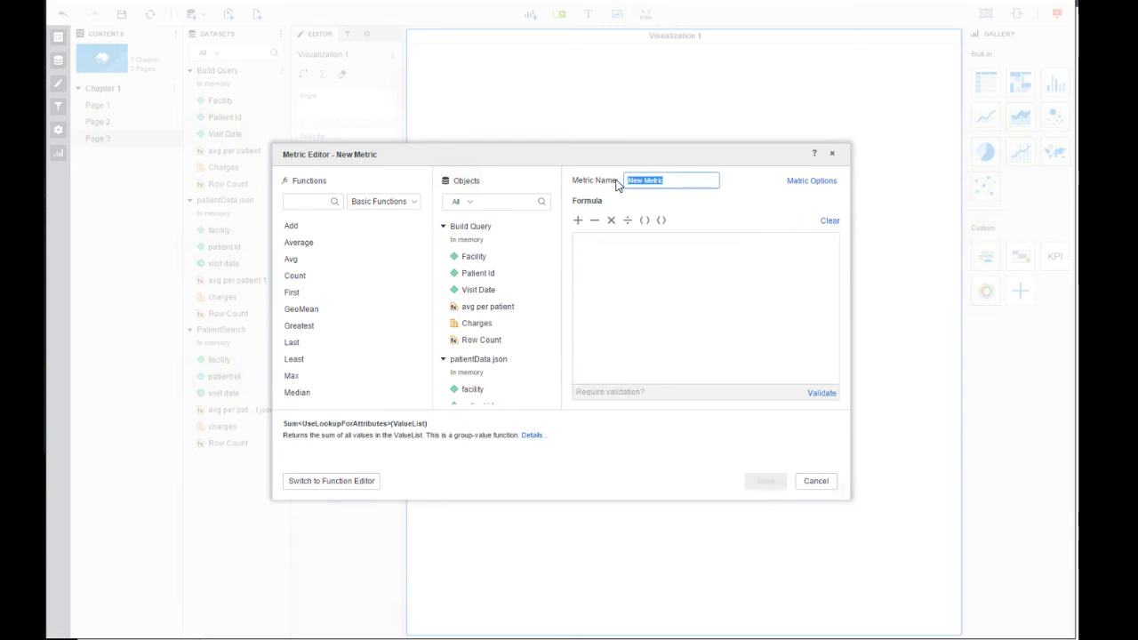
type("high charge")
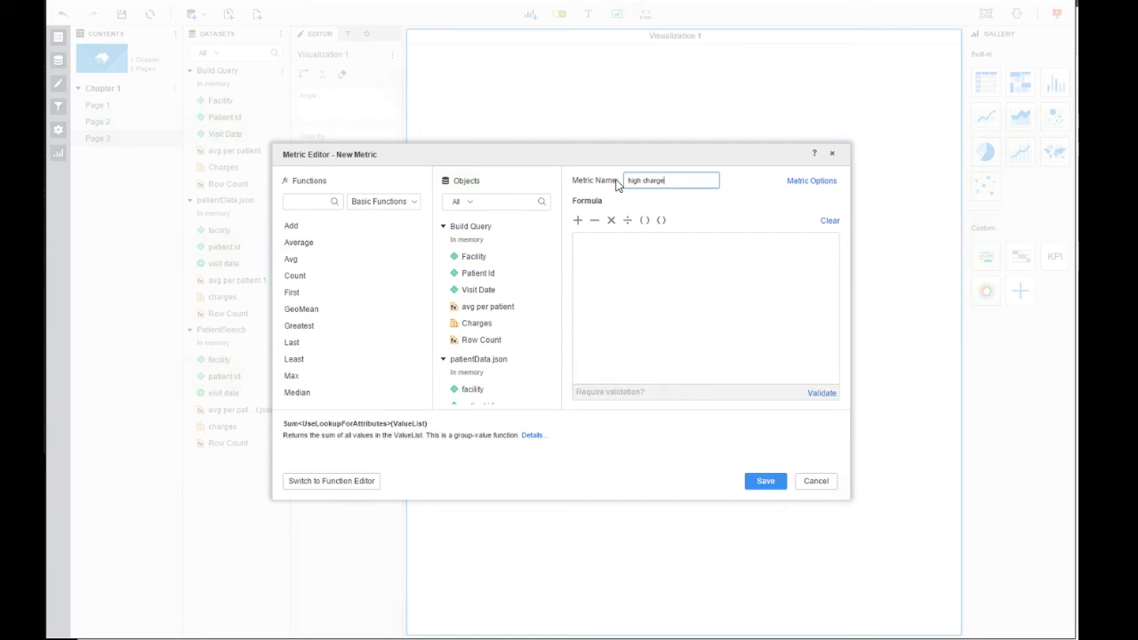
- Enter IF(charges>([avg per patient json]*1.8), 1, 0), validate it, and save
left_click(609, 255)
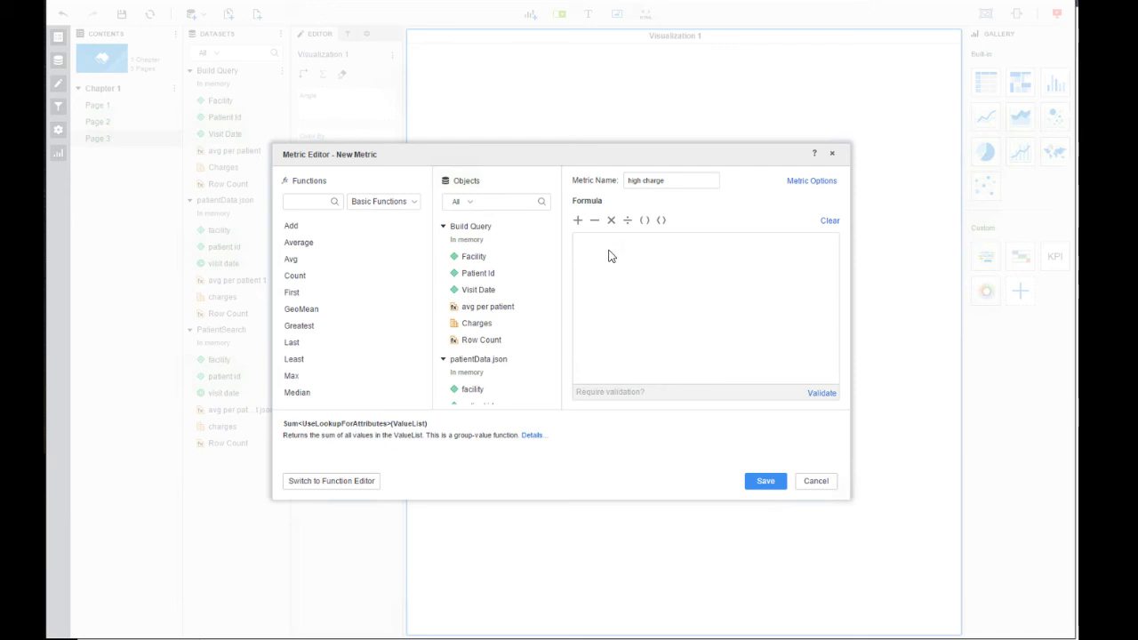
type("if")
key("Return")
scroll(527, 320, "down", 5)
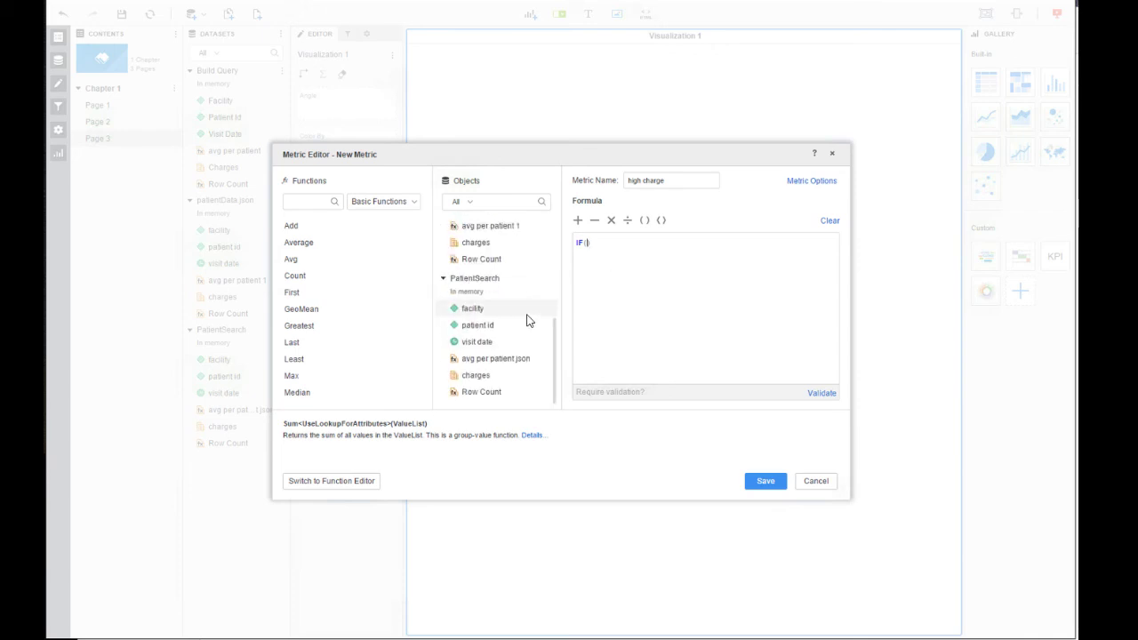
left_click(487, 377)
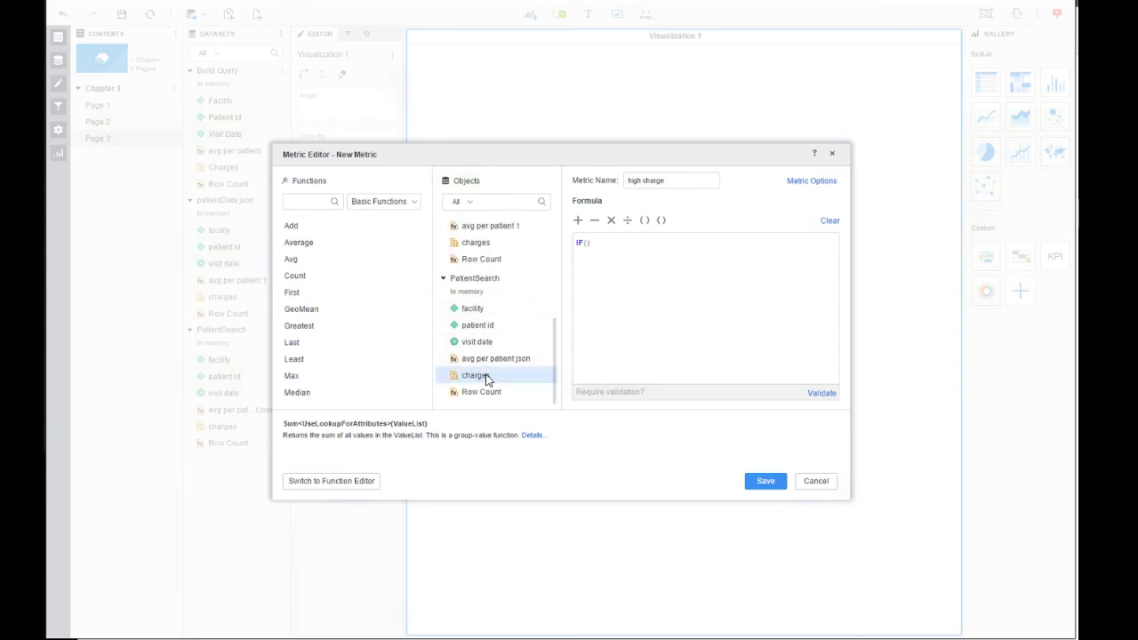
double_click(487, 378)
type(">(")
double_click(491, 364)
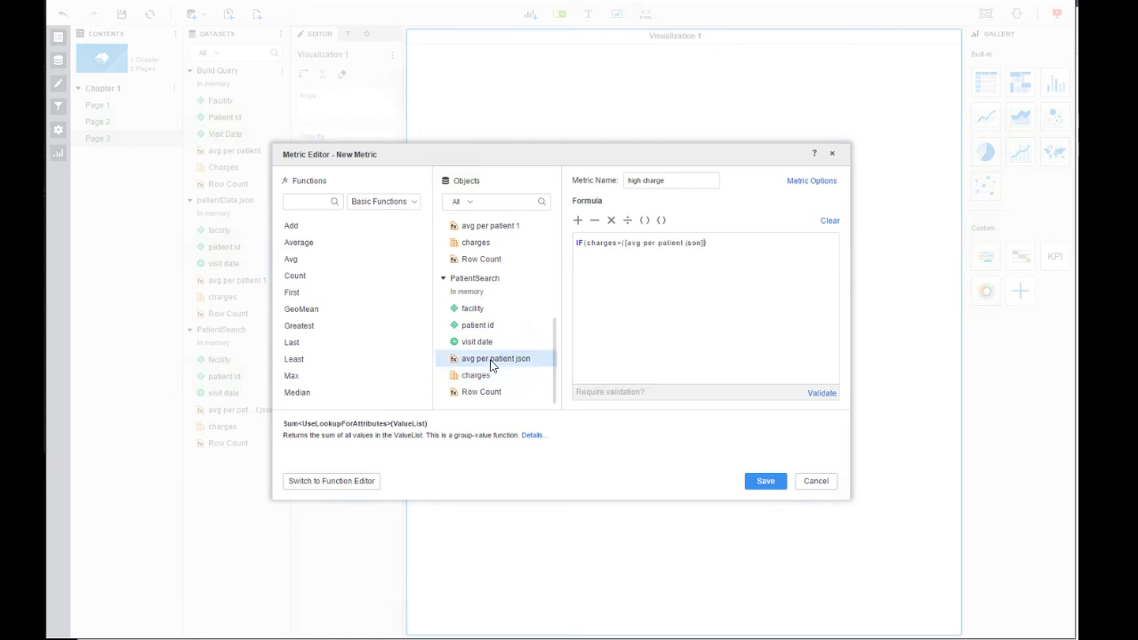
type("*1.8), 1, 0")
left_click(821, 394)
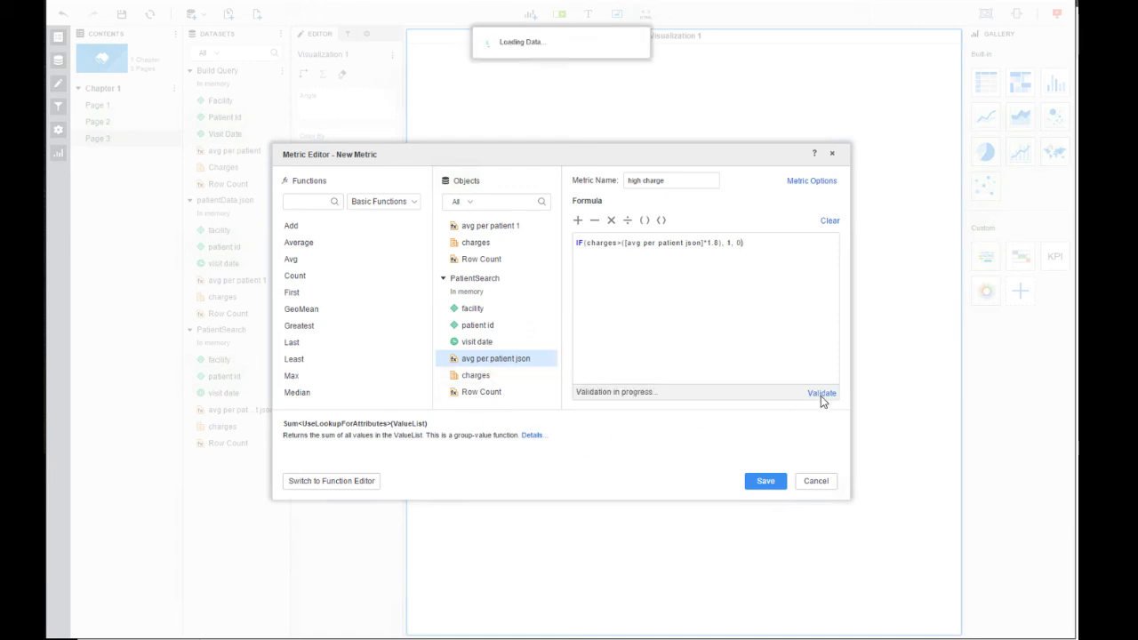
left_click(766, 481)
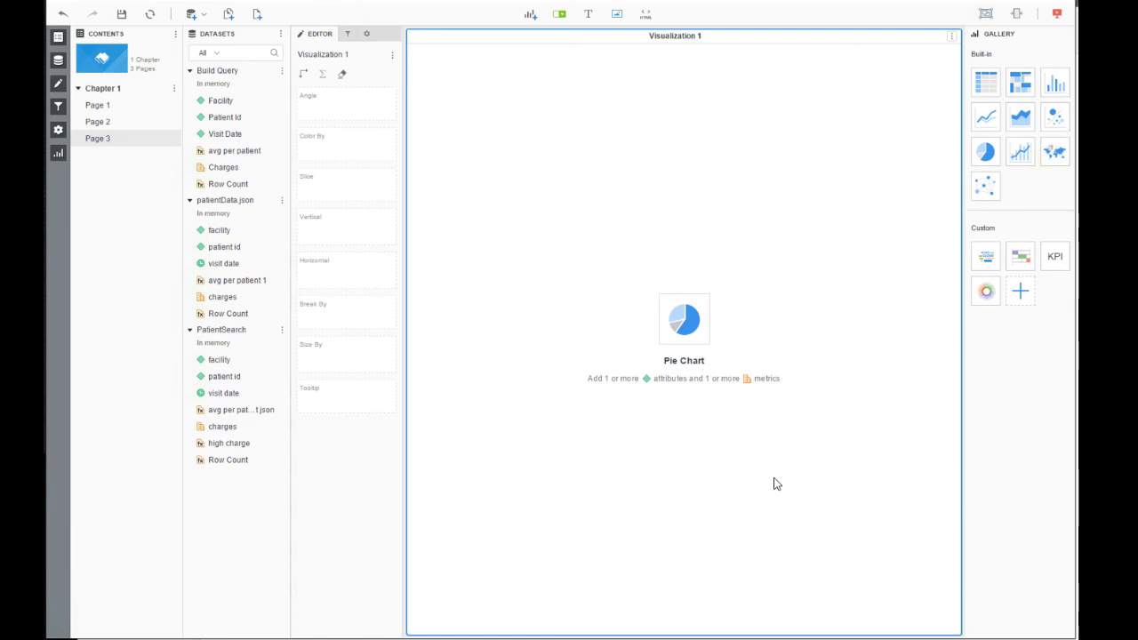
- Create a new PatientSearch metric named 'high payer count' that sums high charge
left_click(282, 330)
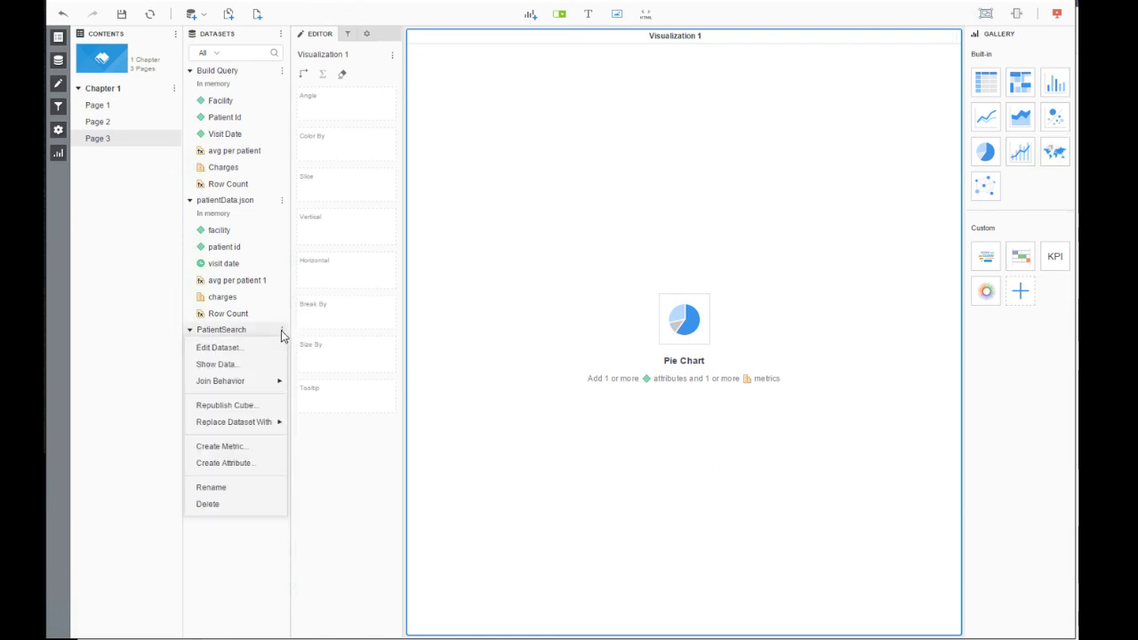
left_click(259, 446)
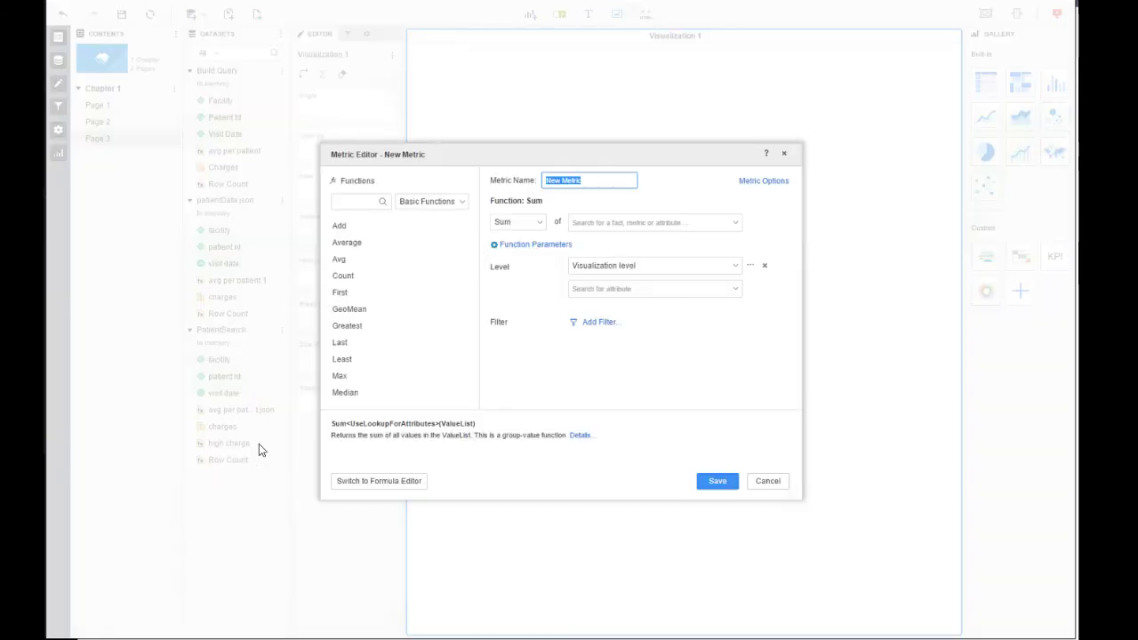
scroll(399, 361, "down", 2)
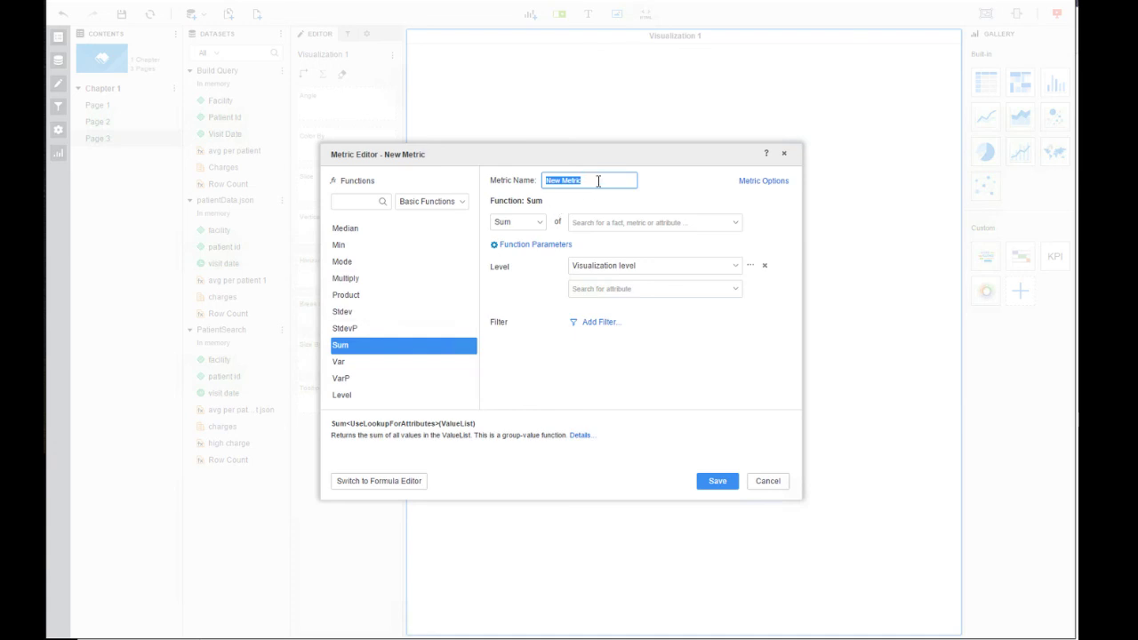
type("high payer count")
left_click(588, 223)
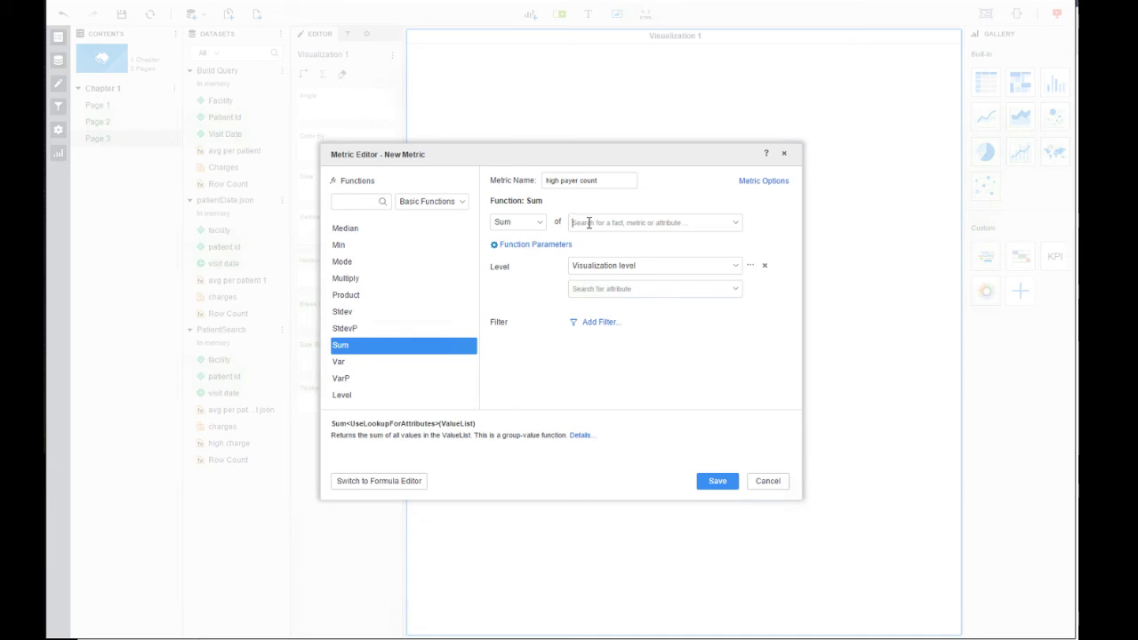
type("hi")
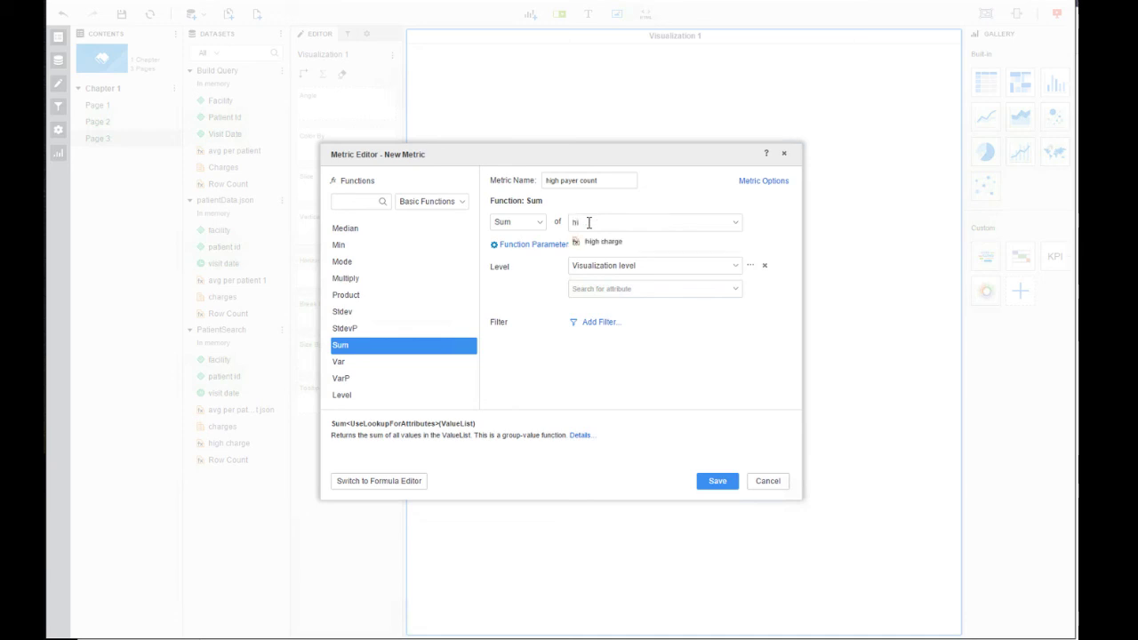
key("Down")
key("Tab")
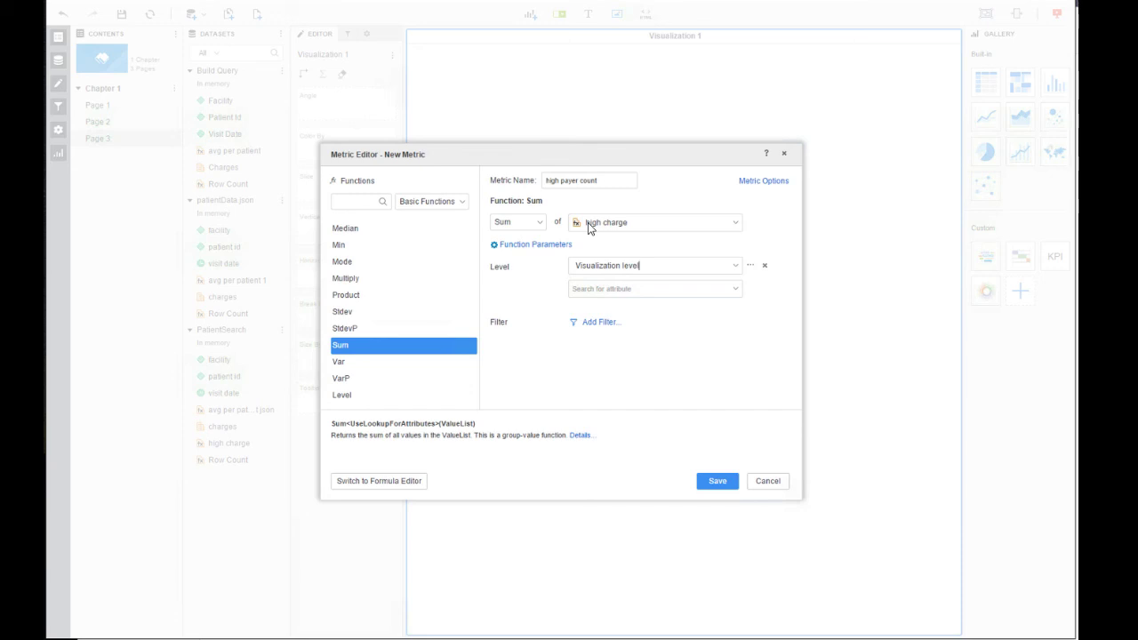
- Set the metric's calculation level to facility and save it
left_click(737, 265)
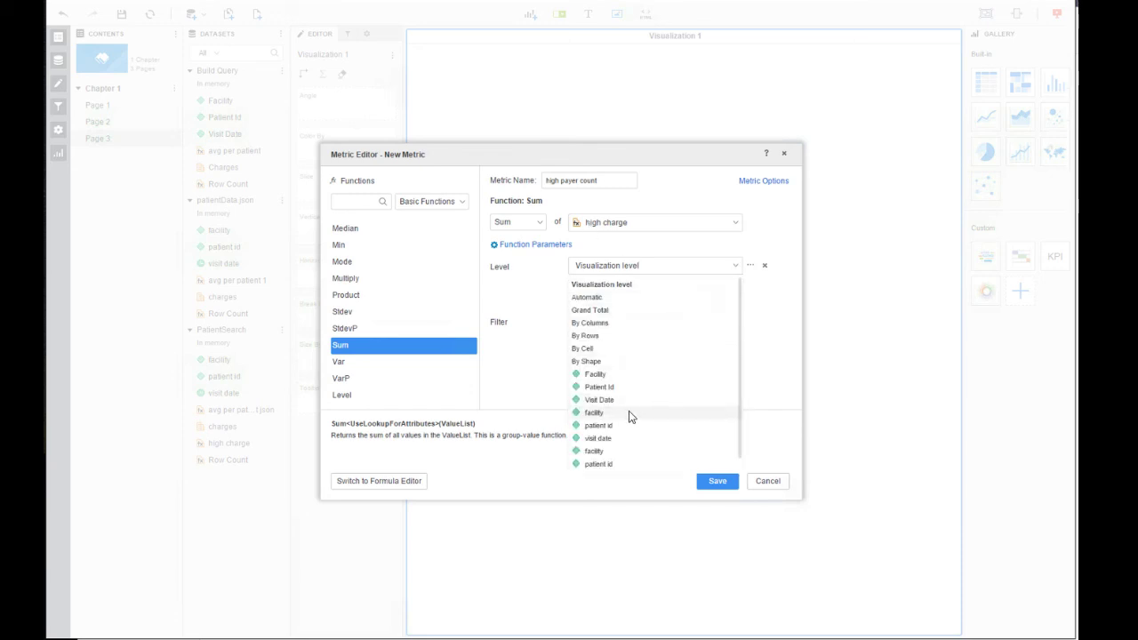
left_click(628, 413)
left_click(737, 269)
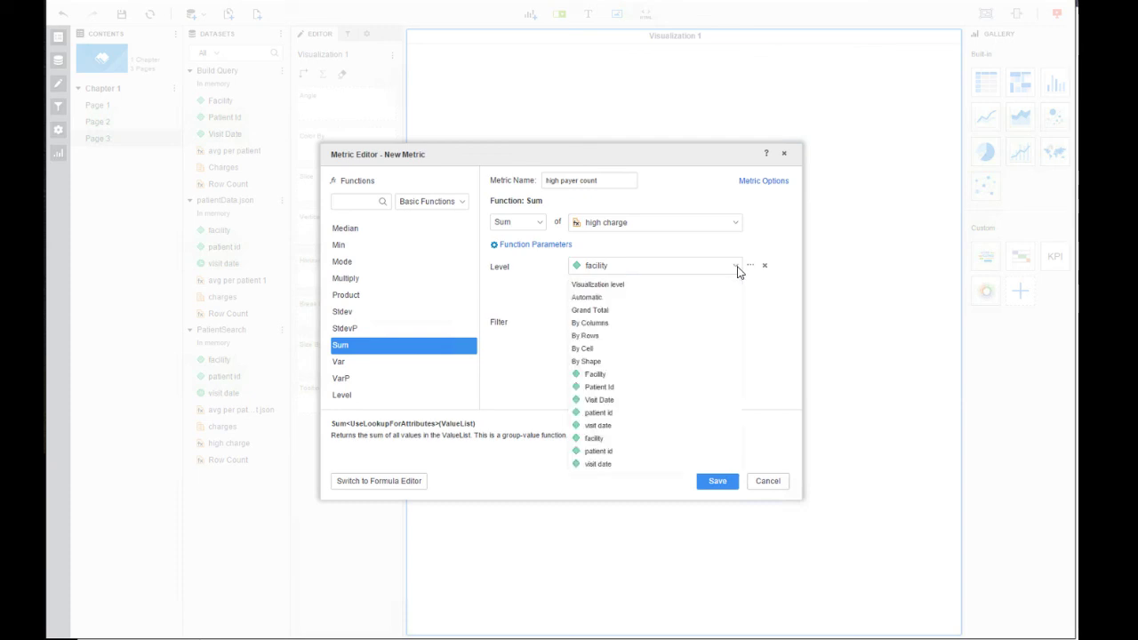
left_click(651, 439)
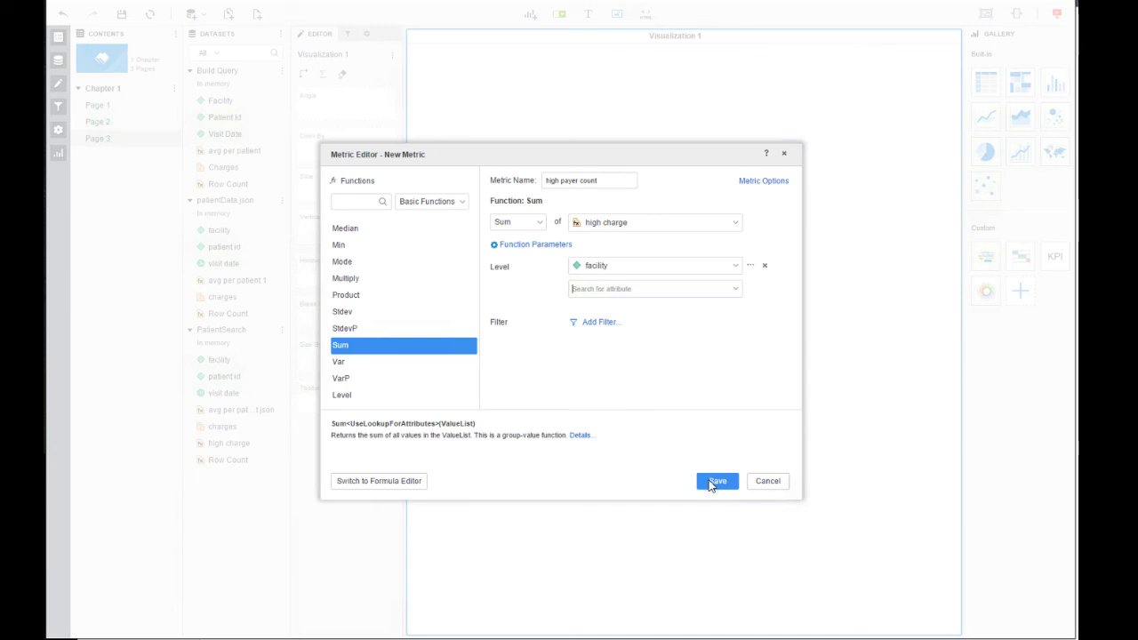
left_click(712, 483)
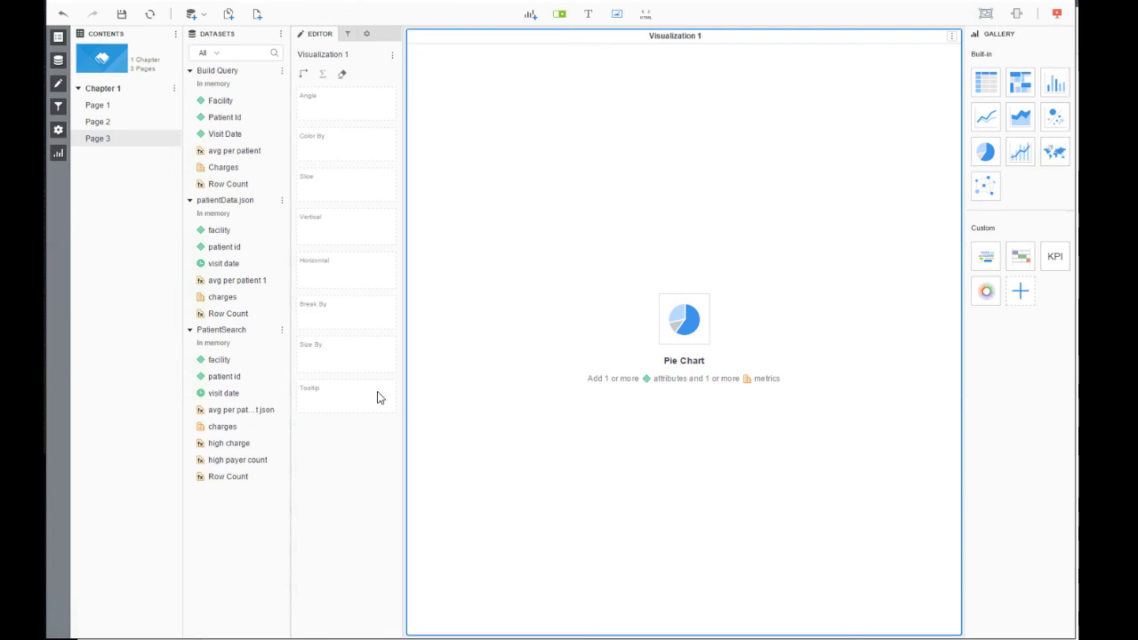
- Create formula metric 'percentage high payer' as [high payer count]/[Row Count], validated and saved
left_click(283, 334)
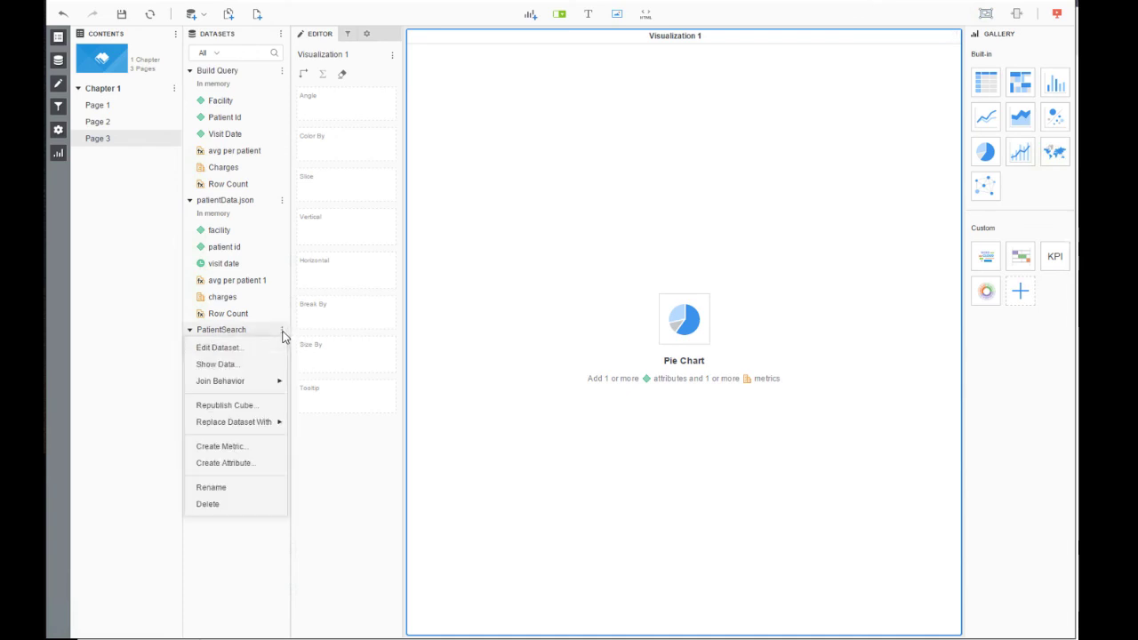
left_click(246, 450)
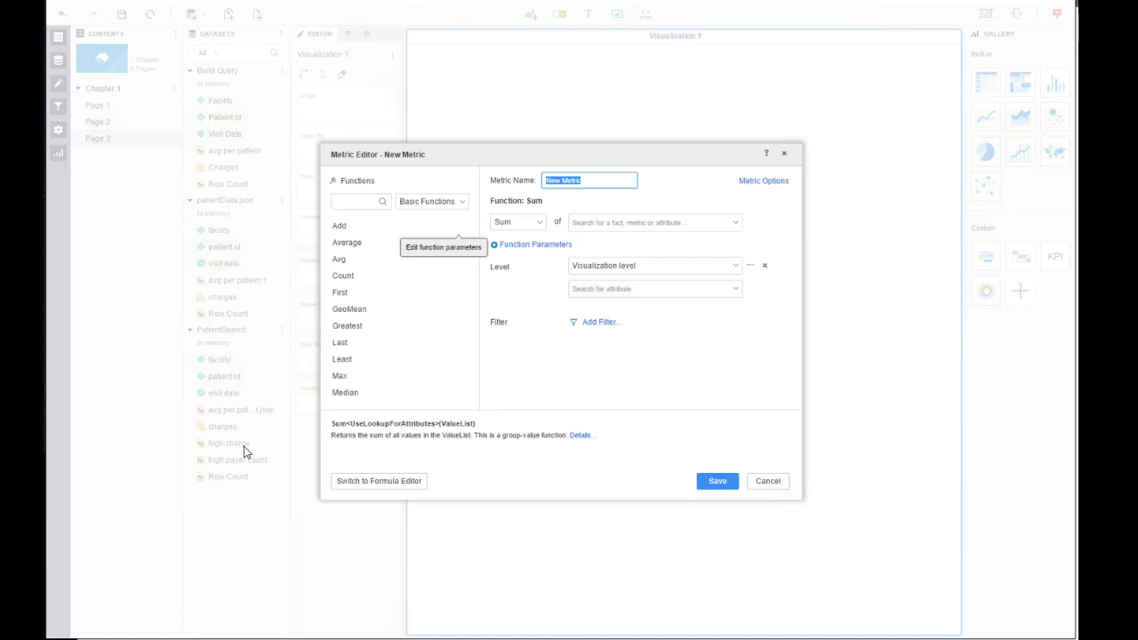
left_click(382, 481)
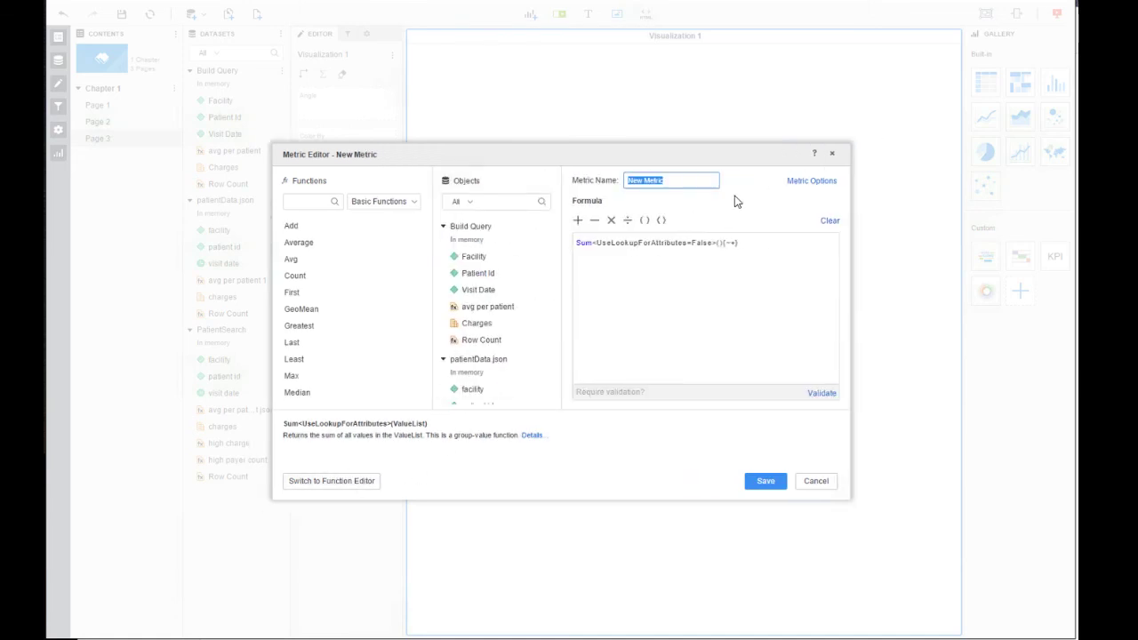
type("percentage high payer")
left_click(826, 222)
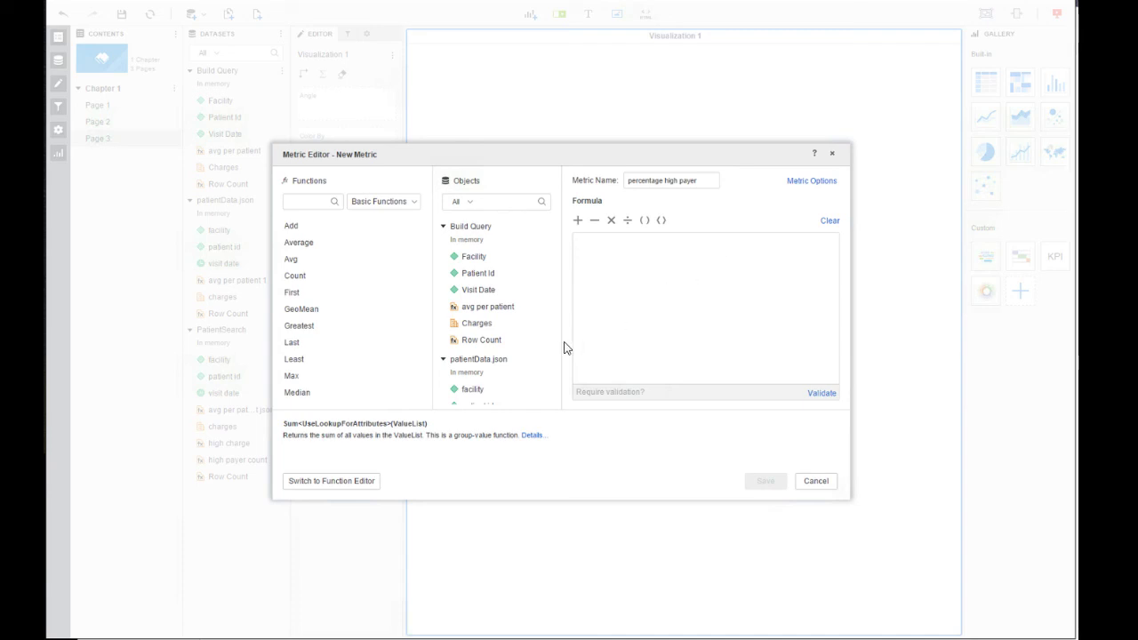
scroll(548, 354, "down", 5)
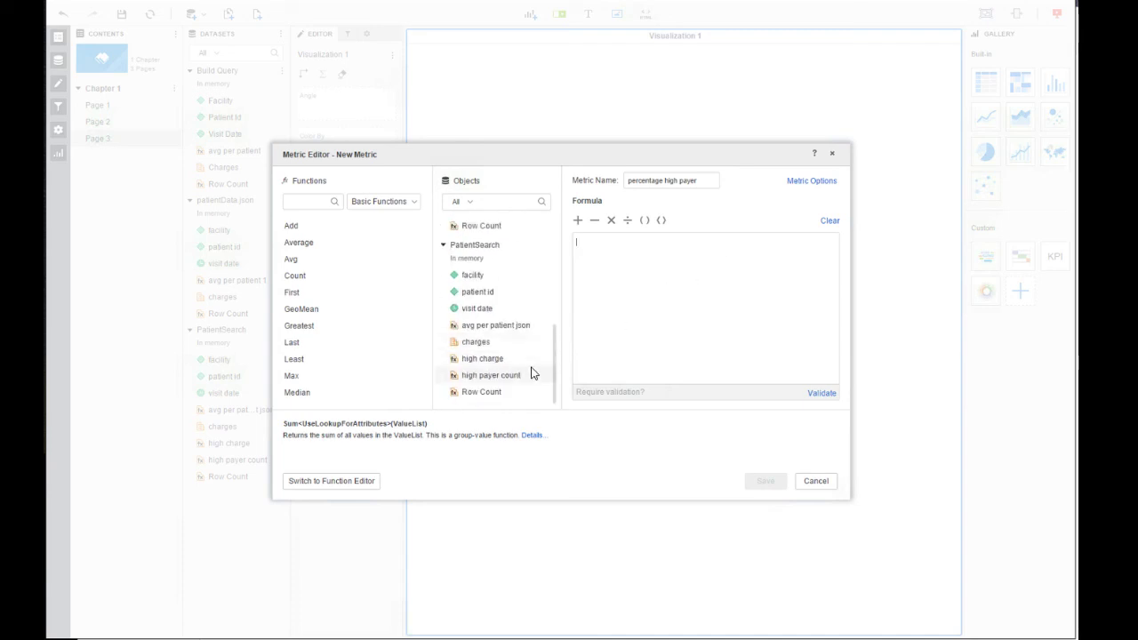
double_click(530, 375)
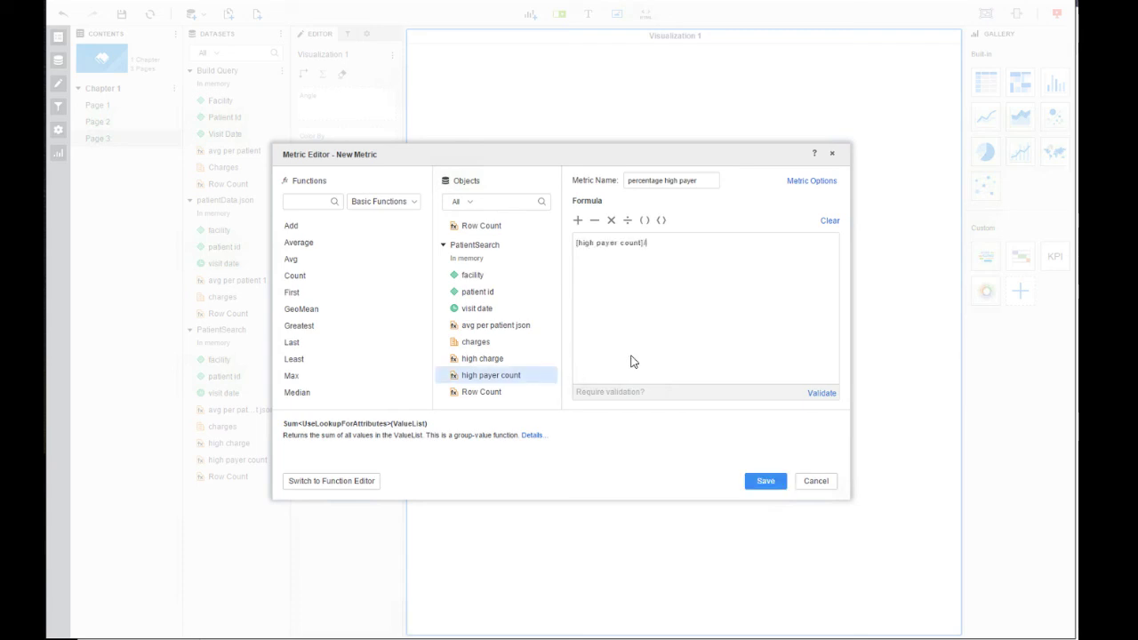
double_click(518, 394)
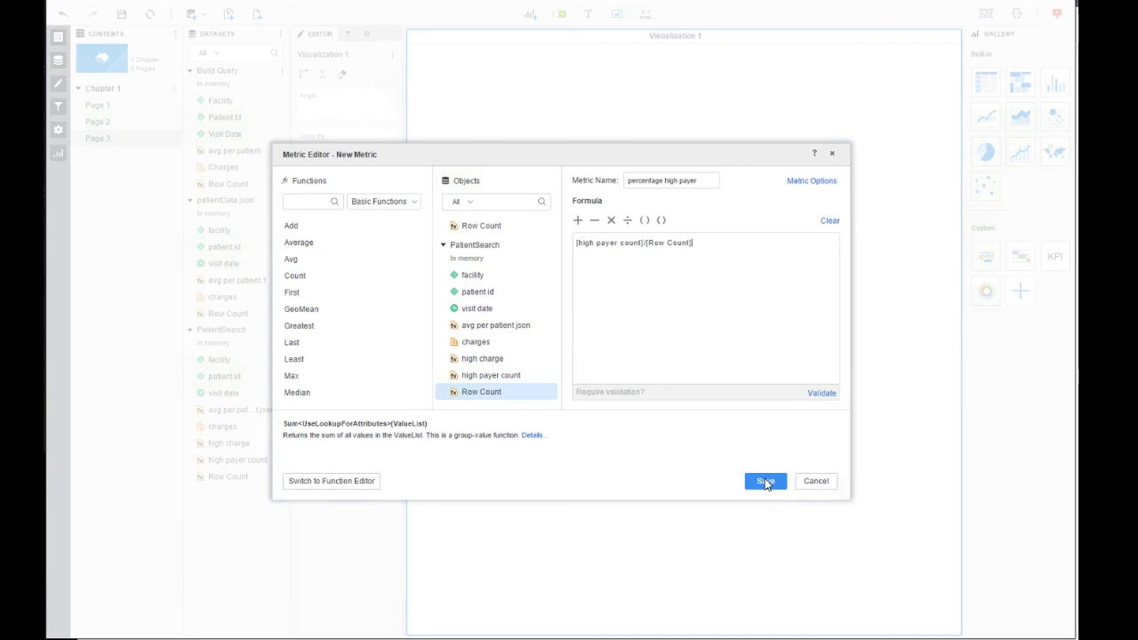
left_click(822, 395)
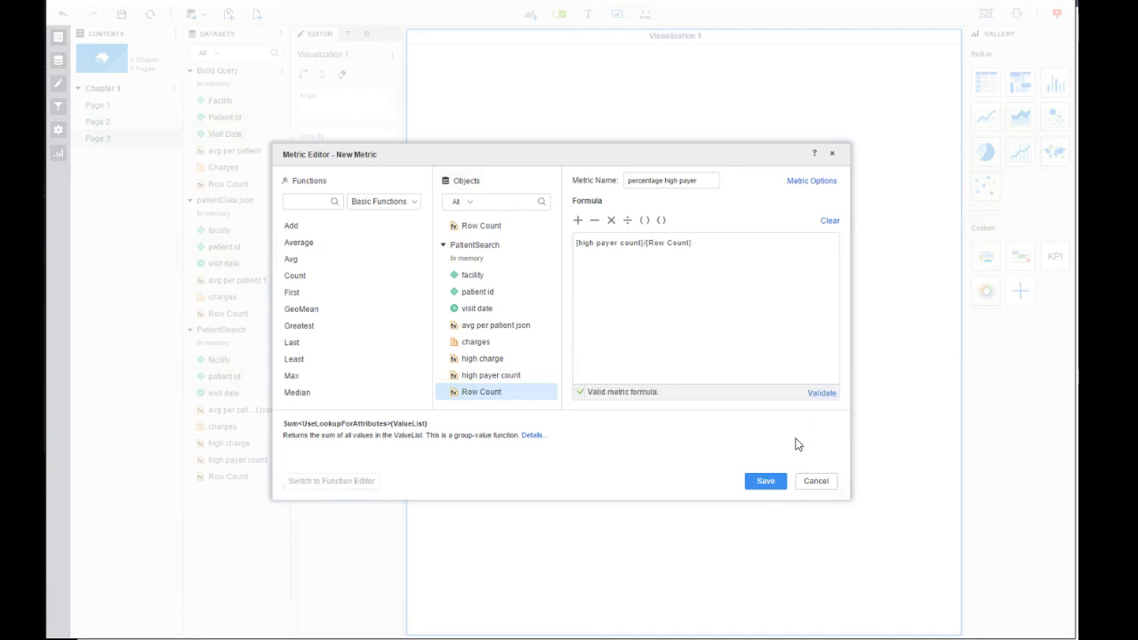
left_click(776, 480)
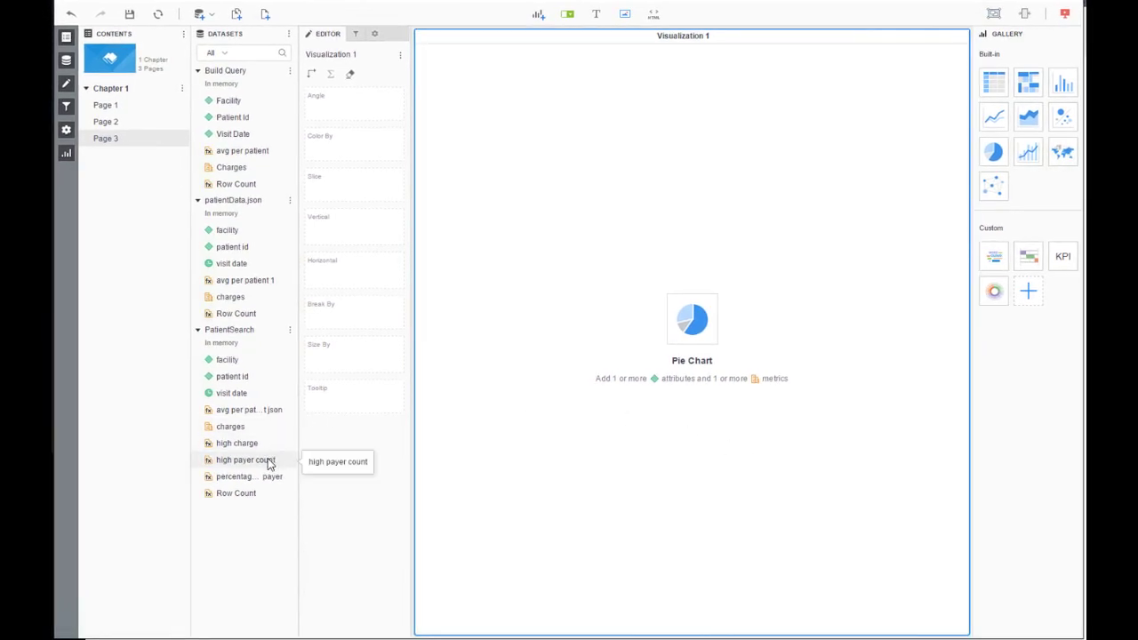
- Put high payer count on Angle, percentage high payer on Color By, facility on Slice
left_click_drag(270, 464, 339, 119)
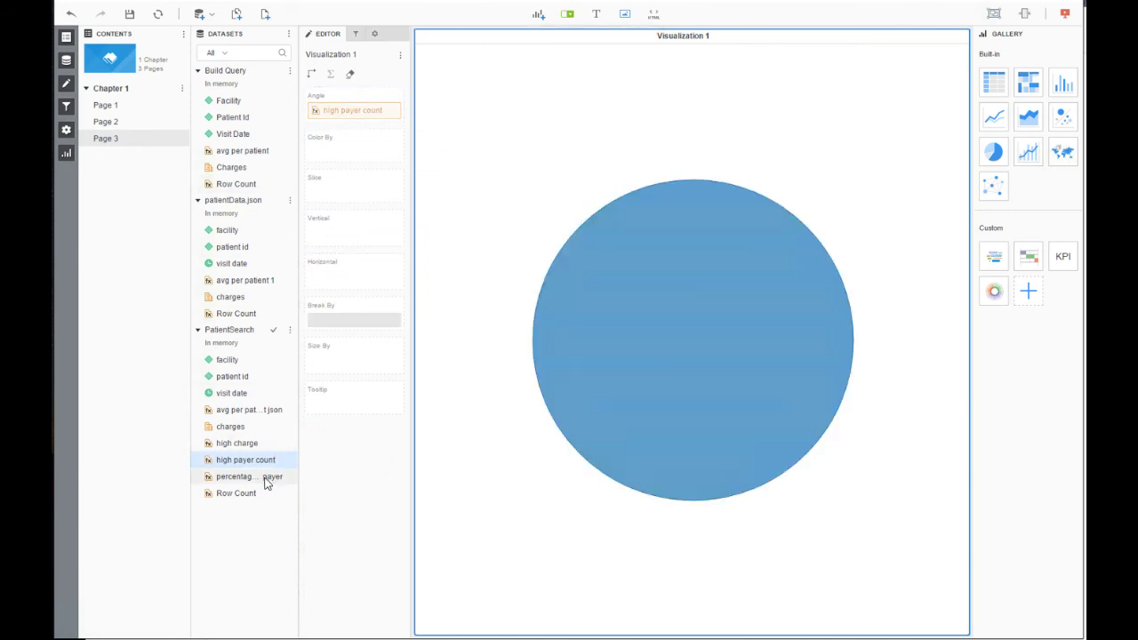
left_click_drag(267, 483, 357, 159)
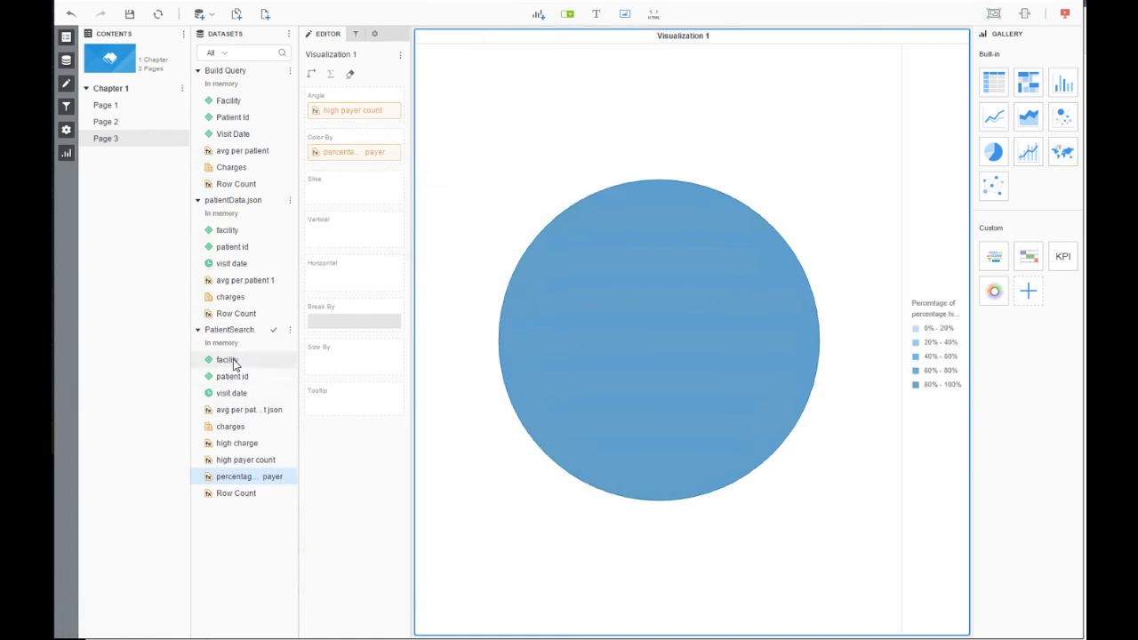
left_click_drag(234, 364, 346, 198)
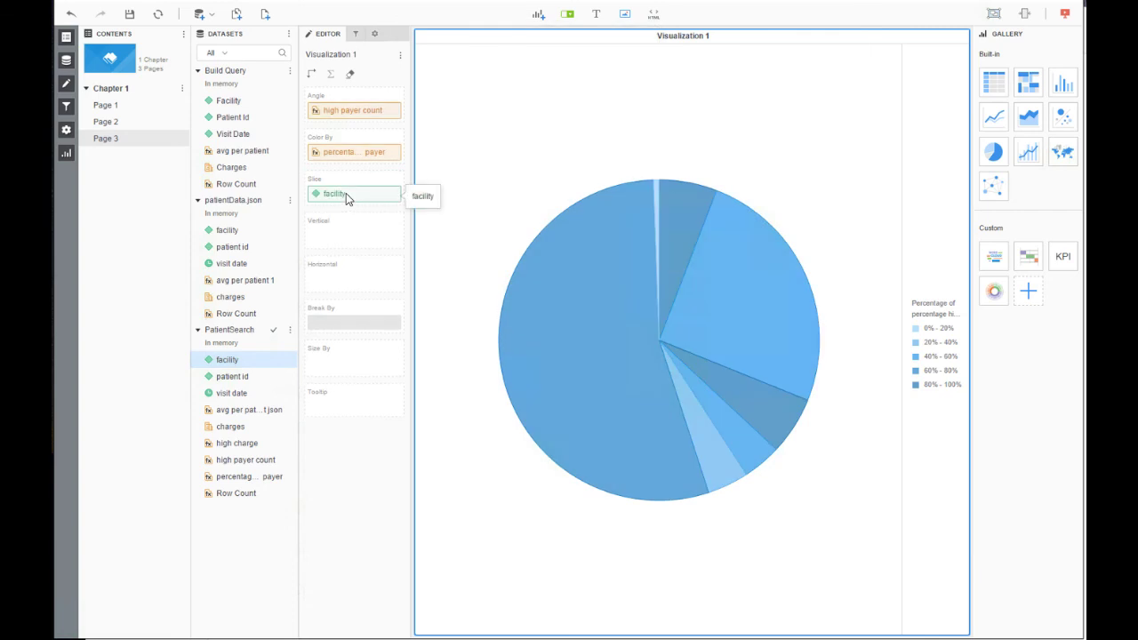
- Set the pie slices' data labels to Only Text, showing facility names
mouse_move(549, 347)
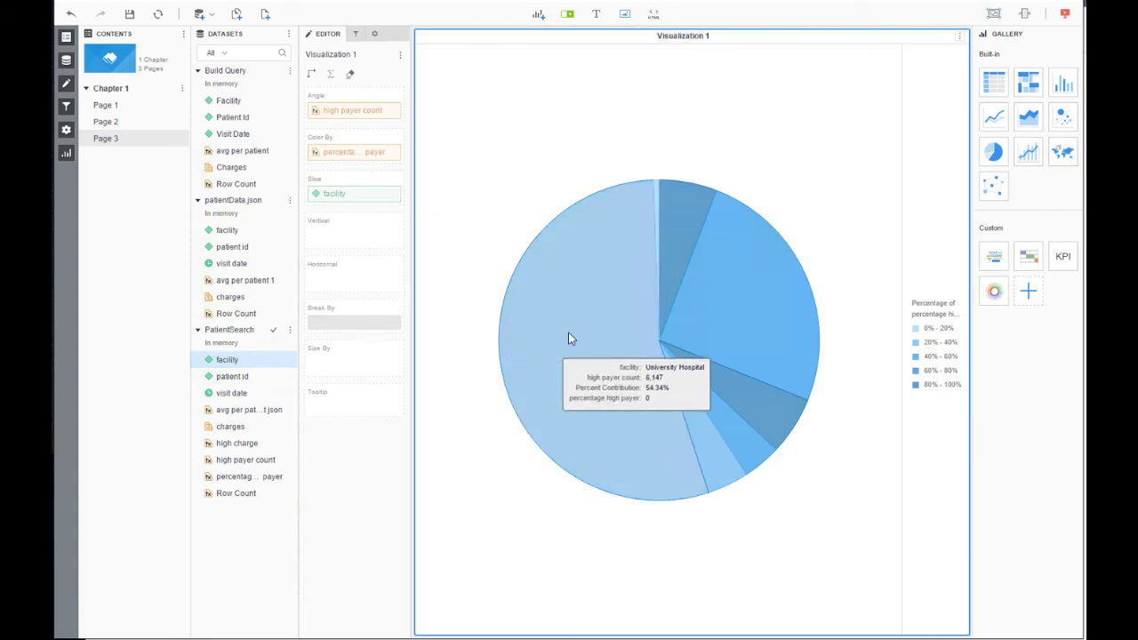
mouse_move(670, 249)
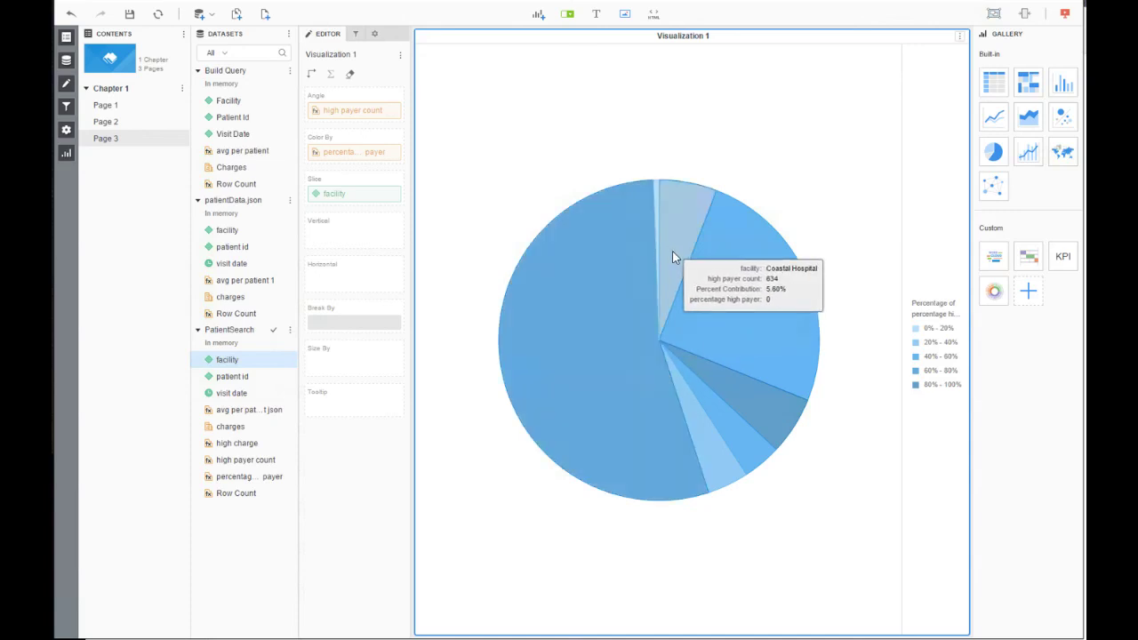
mouse_move(713, 415)
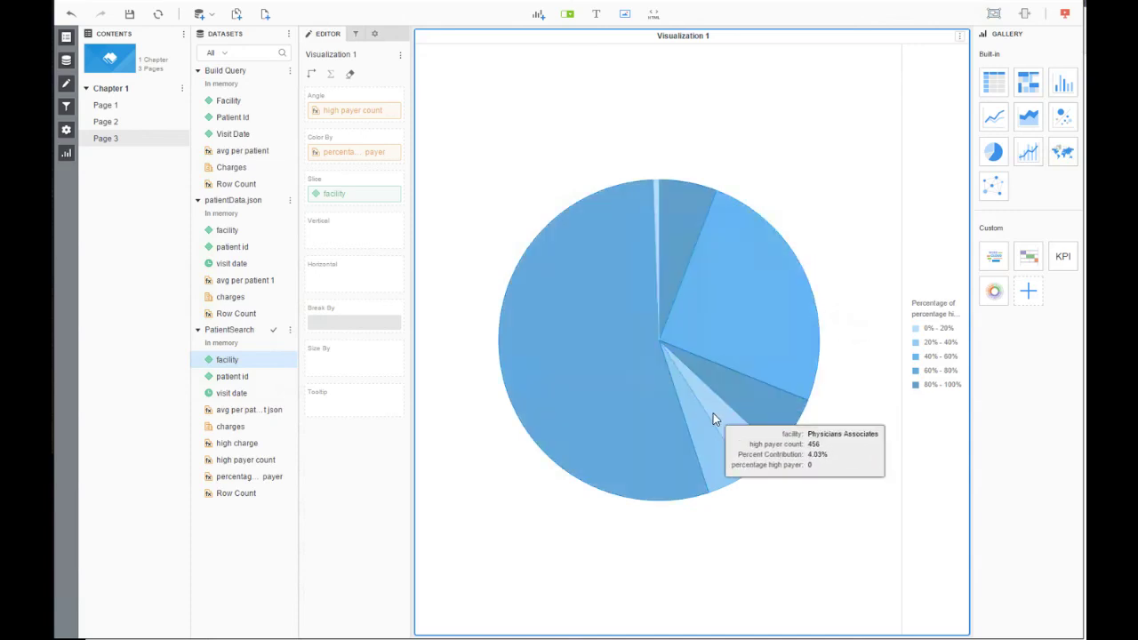
mouse_move(629, 428)
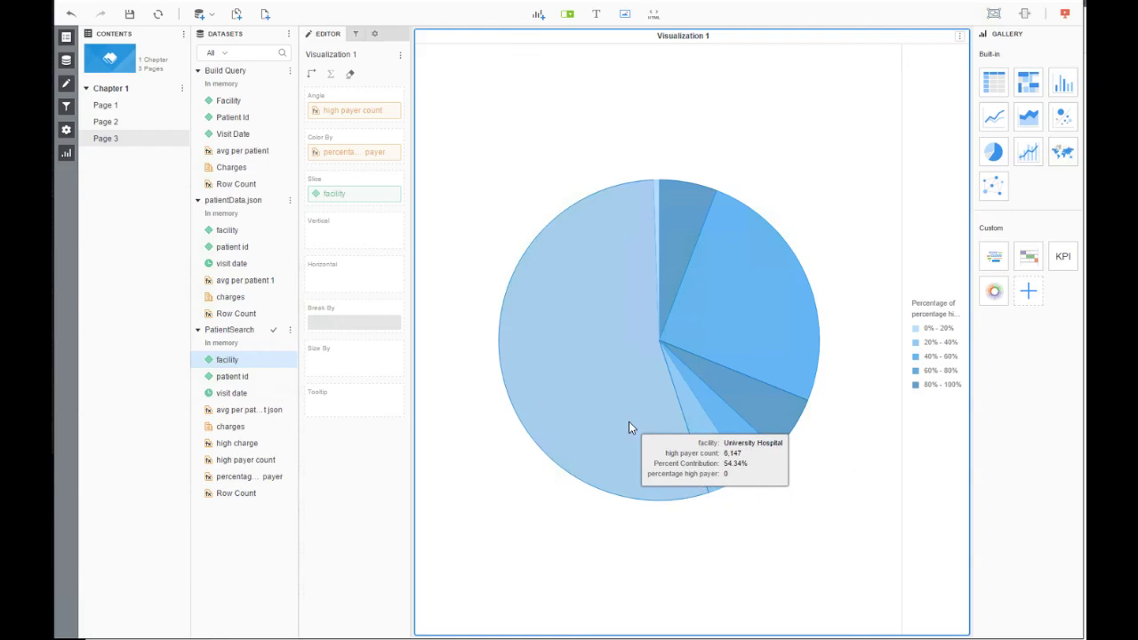
right_click(628, 427)
mouse_move(666, 560)
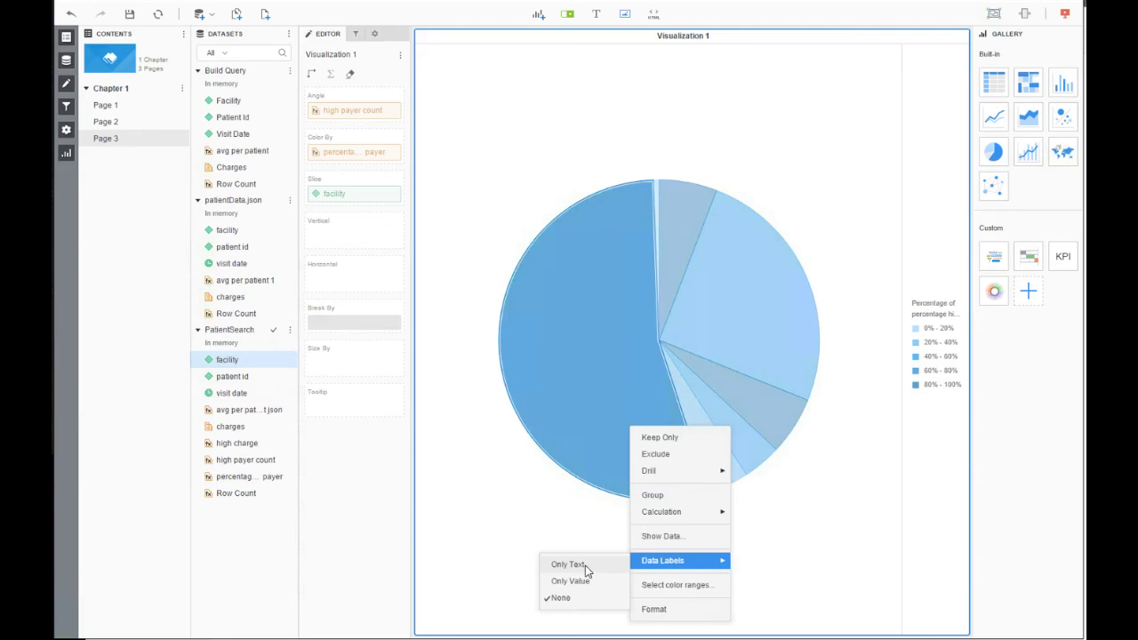
left_click(585, 565)
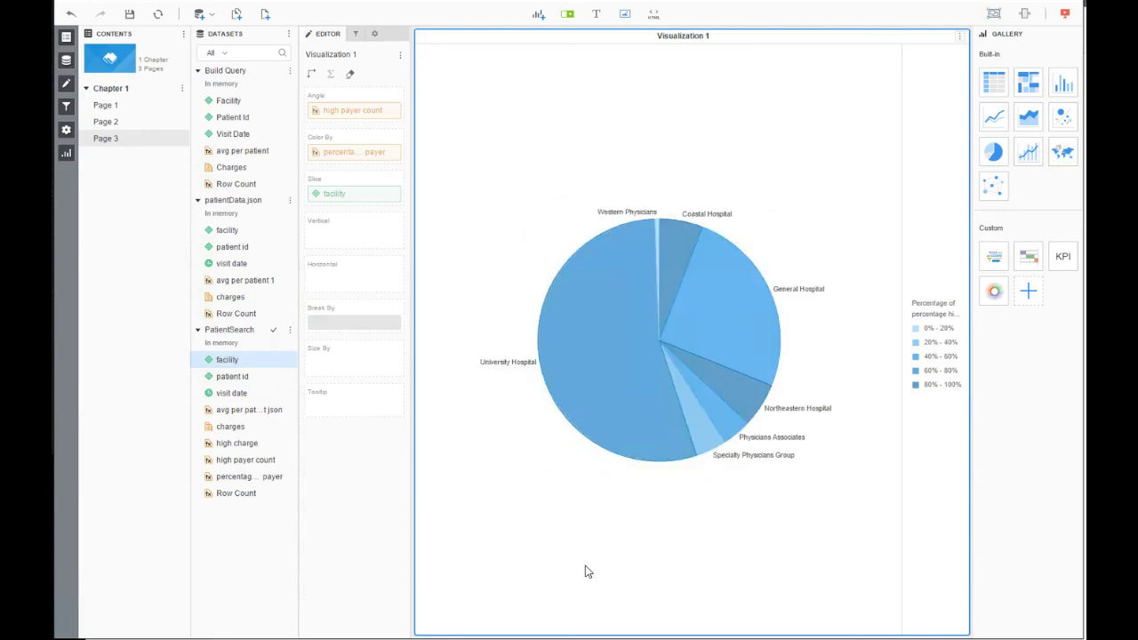